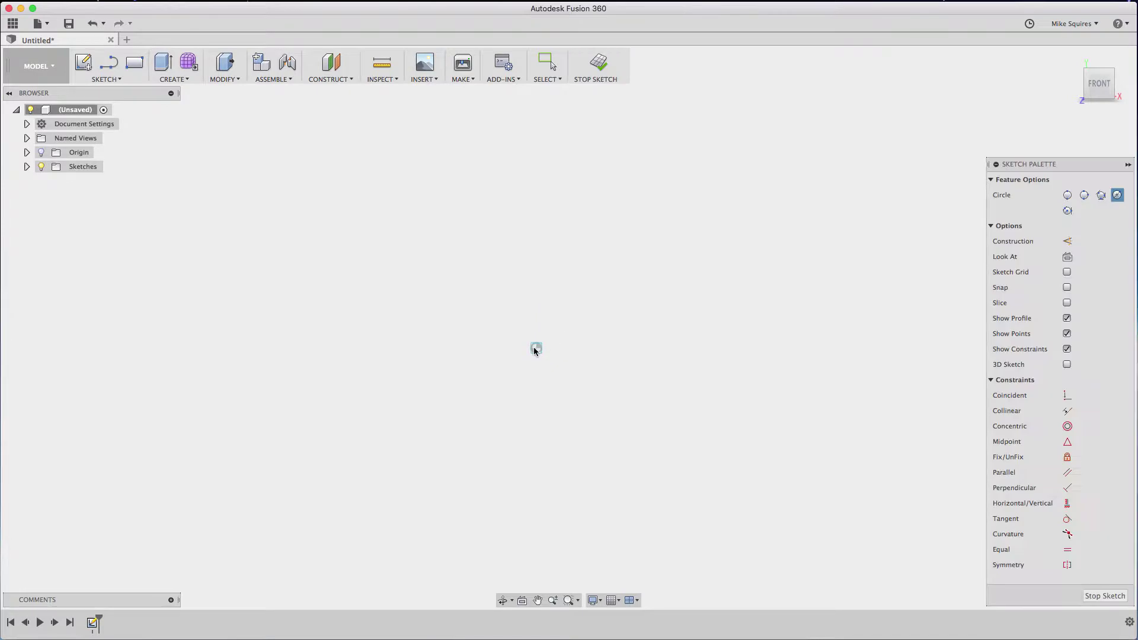
# Draw a 60 mm diameter circle centred on the origin and reposition its diameter dimension diagonally across the circle
pyautogui.click(536, 348)
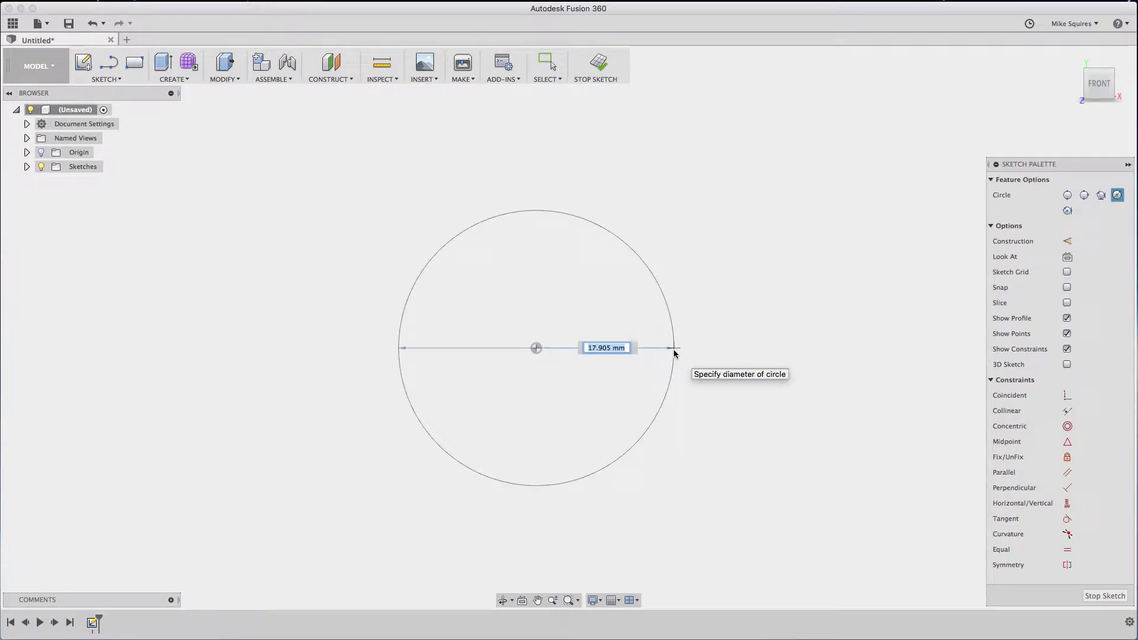
pyautogui.write('6')
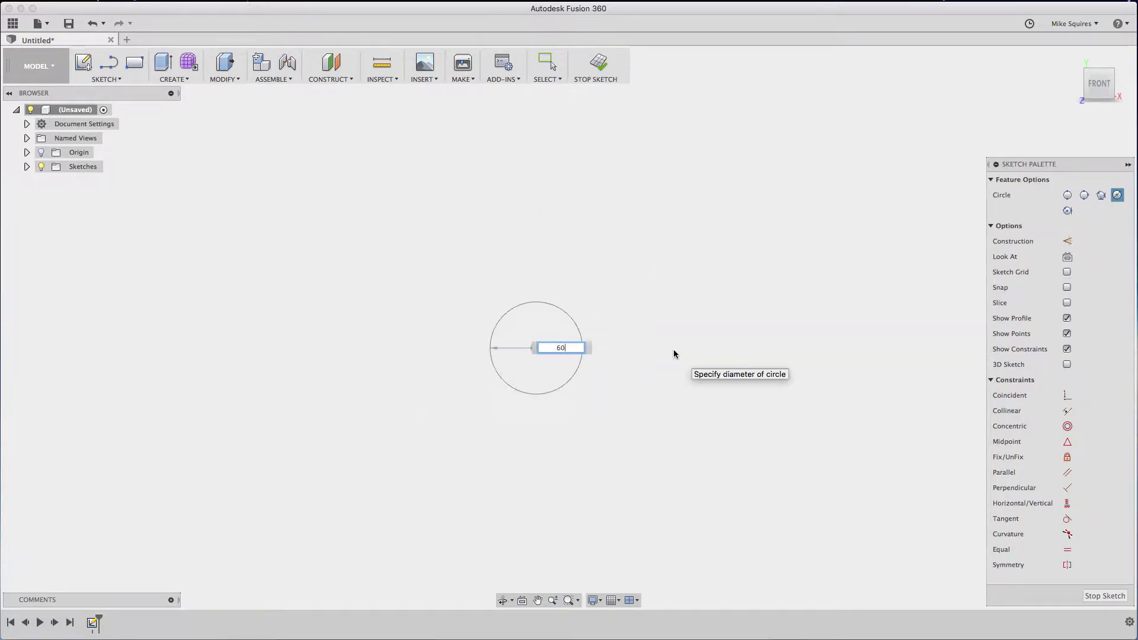
pyautogui.write('0')
pyautogui.press('BackSpace')
pyautogui.press('BackSpace')
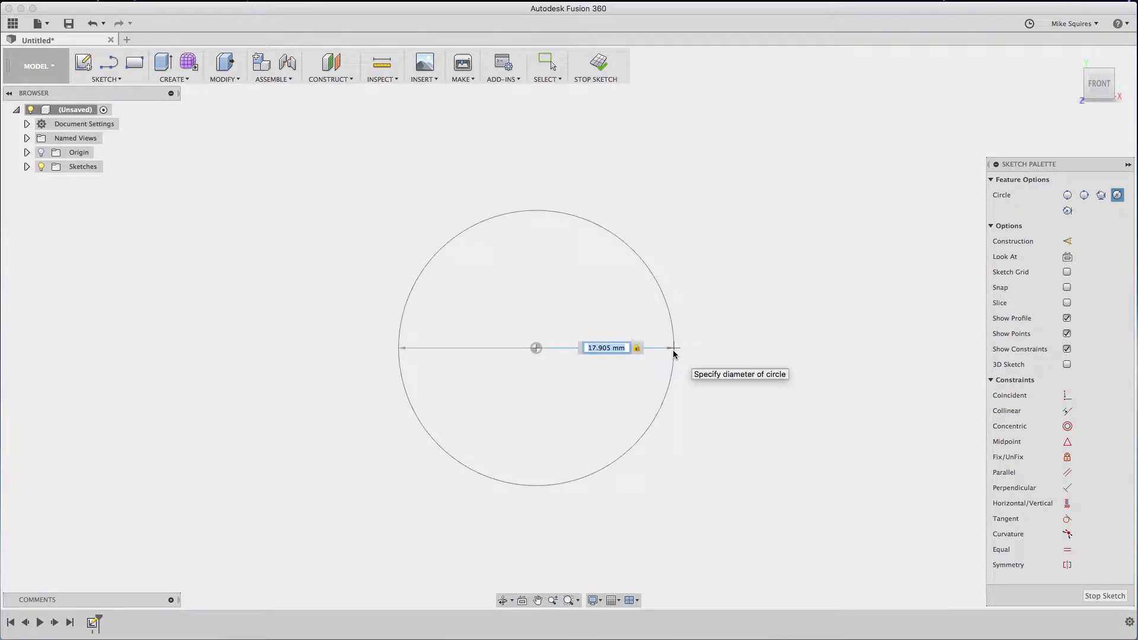
pyautogui.write('60')
pyautogui.press('Return')
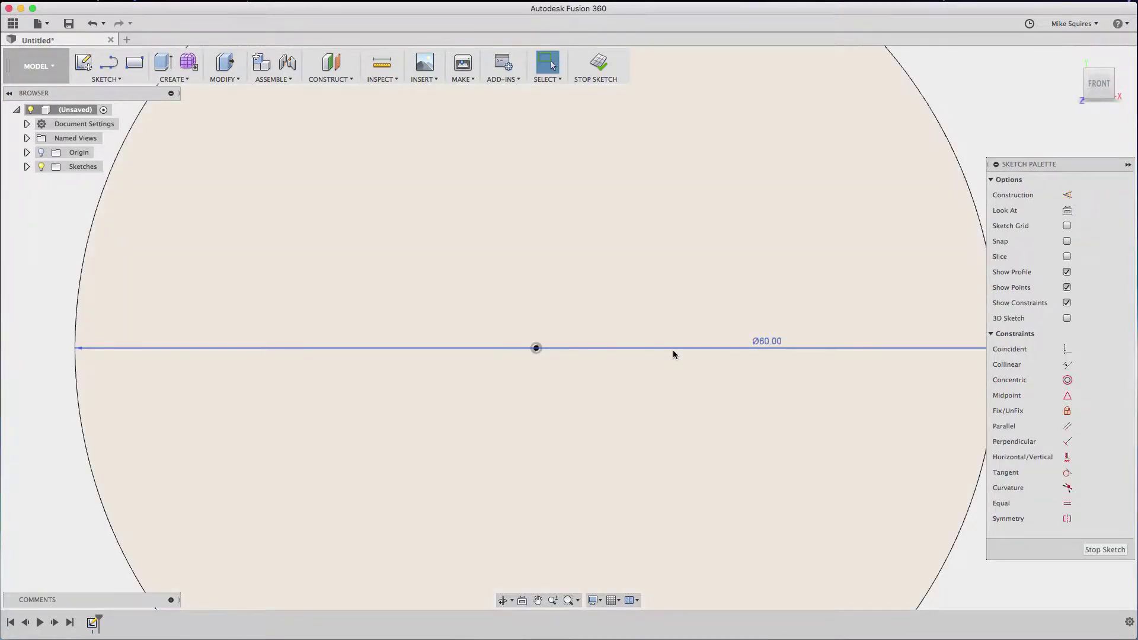
pyautogui.scroll(-3, 664, 354)
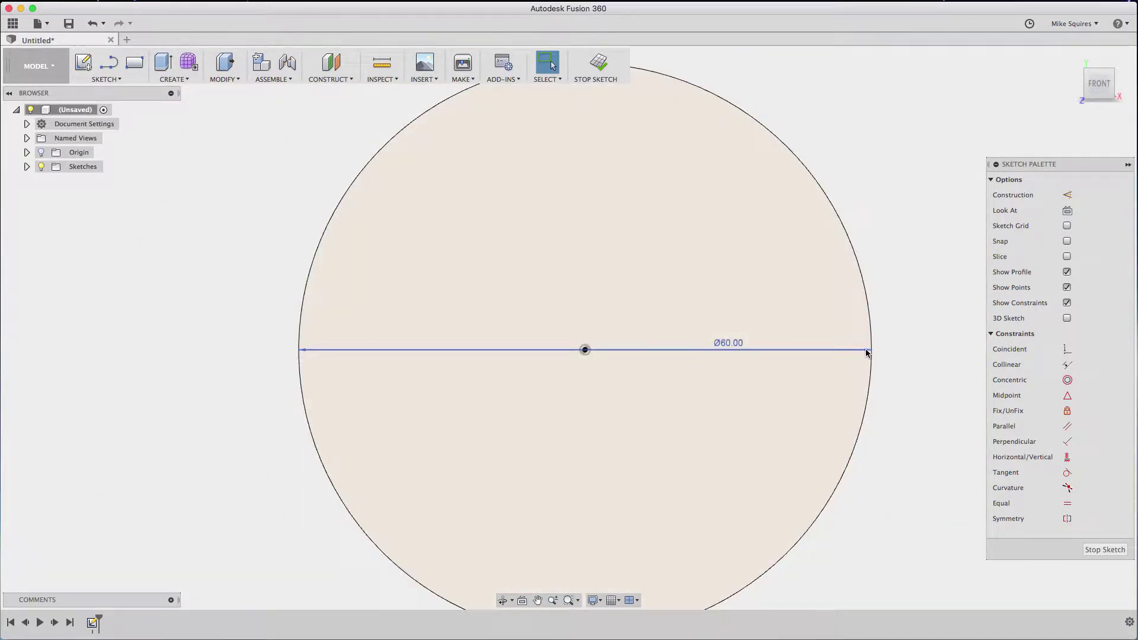
pyautogui.moveTo(866, 353); pyautogui.dragTo(754, 477)
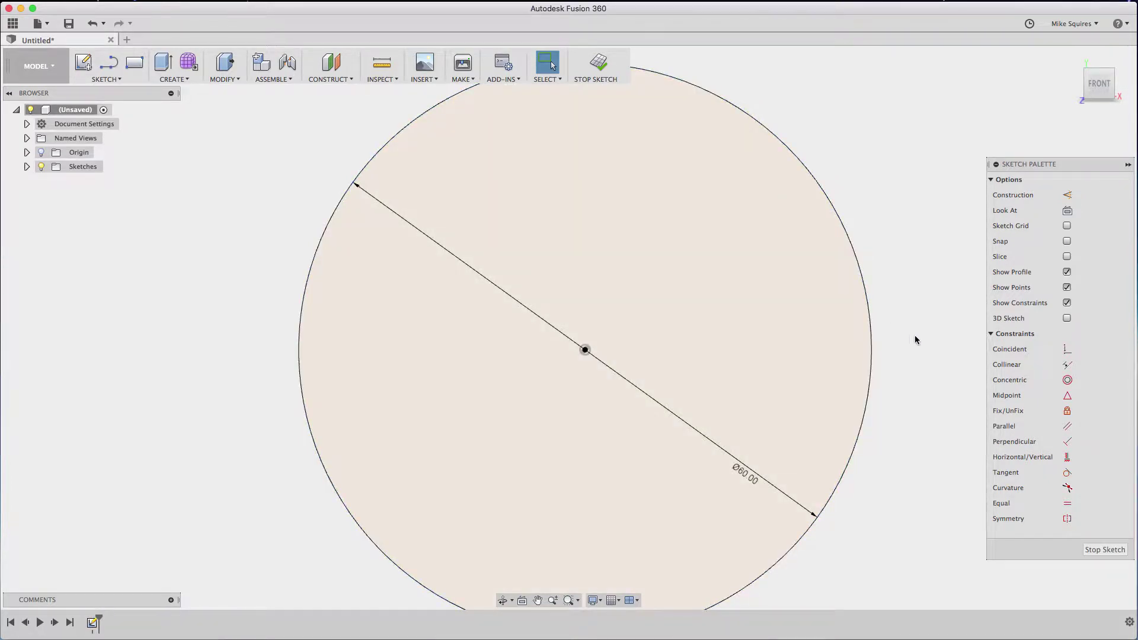
# Draw a concentric 70 mm diameter circle from the same centre point using Center Diameter Circle
pyautogui.click(107, 78)
pyautogui.moveTo(117, 129)
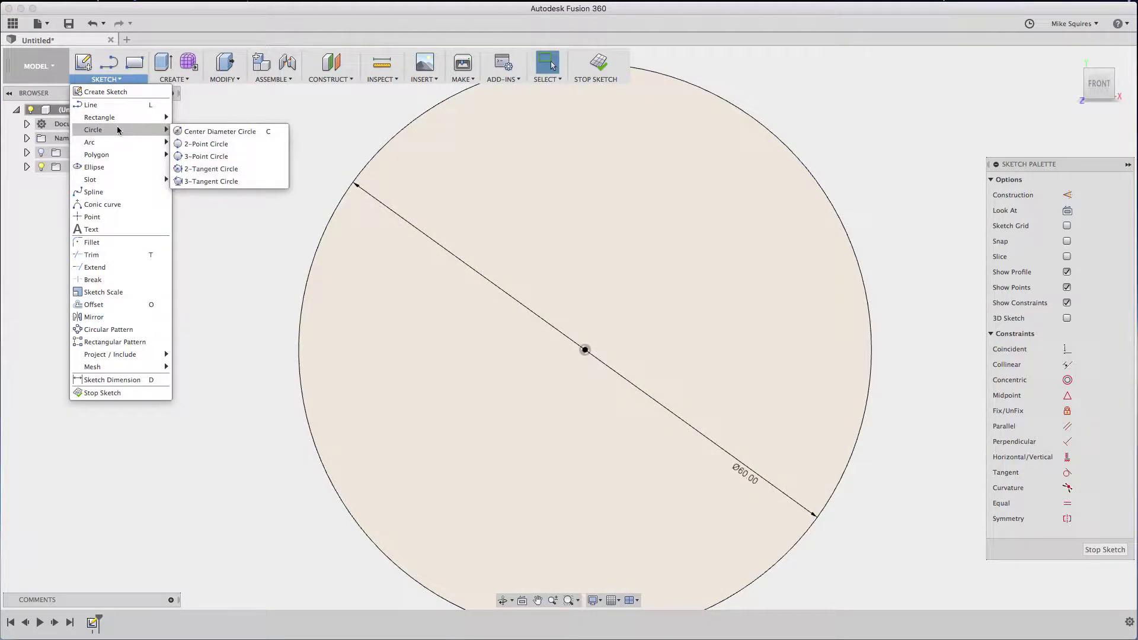
pyautogui.click(272, 132)
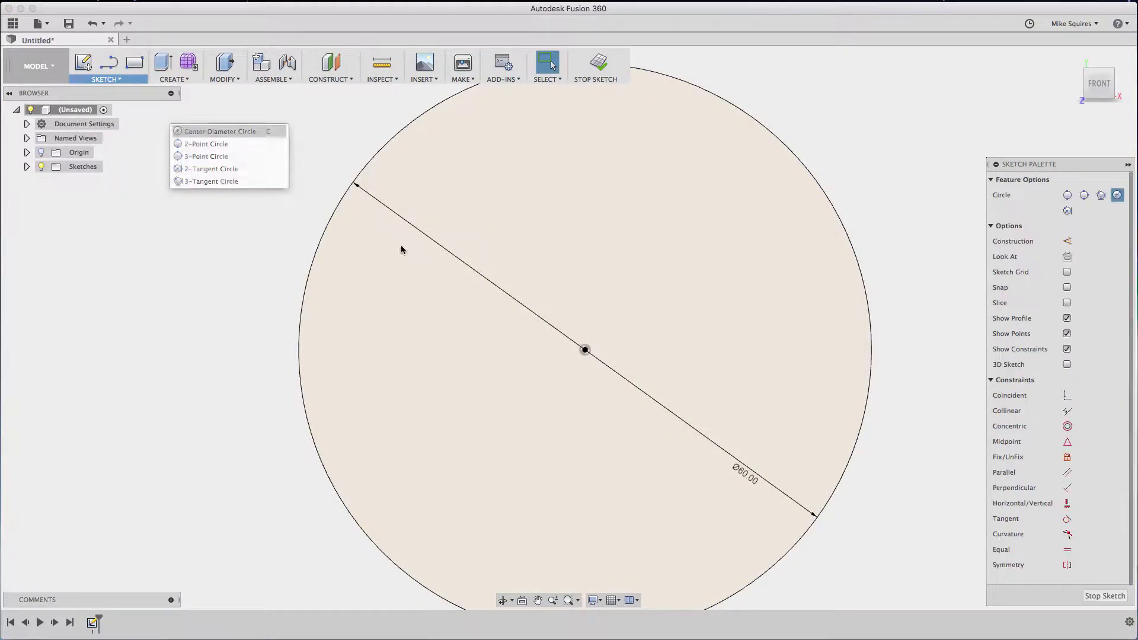
pyautogui.click(585, 349)
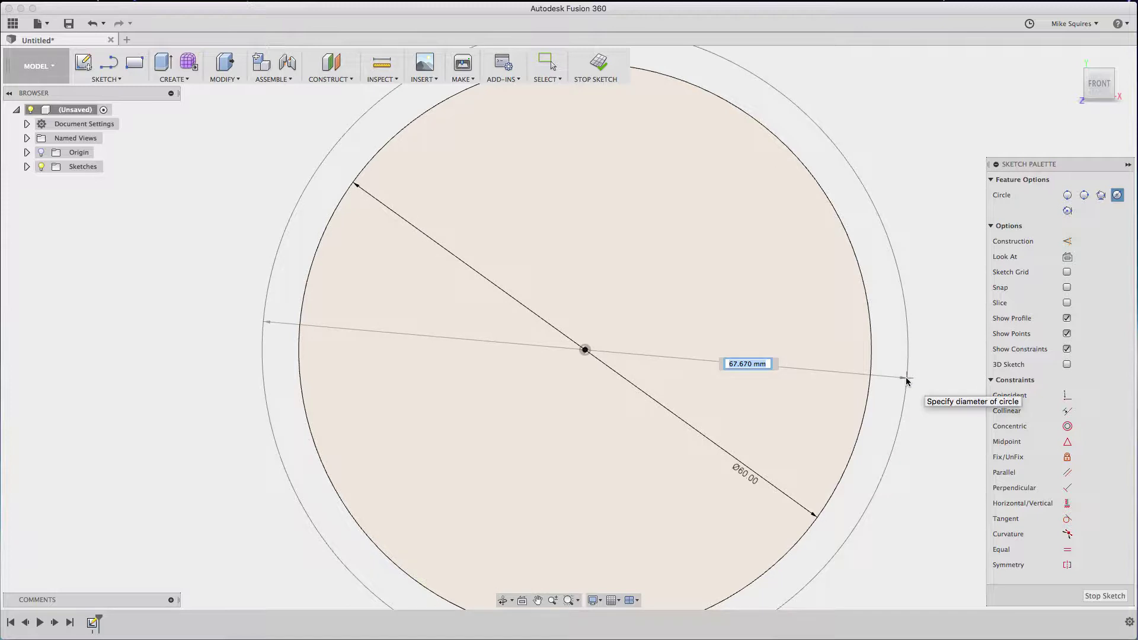
pyautogui.write('7')
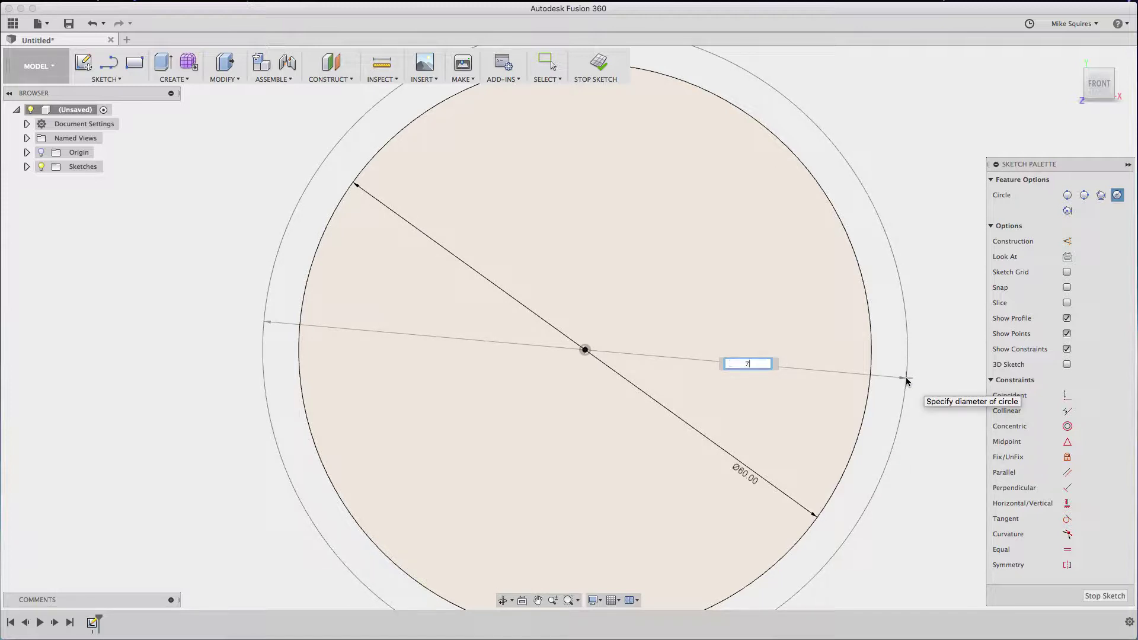
pyautogui.write('0')
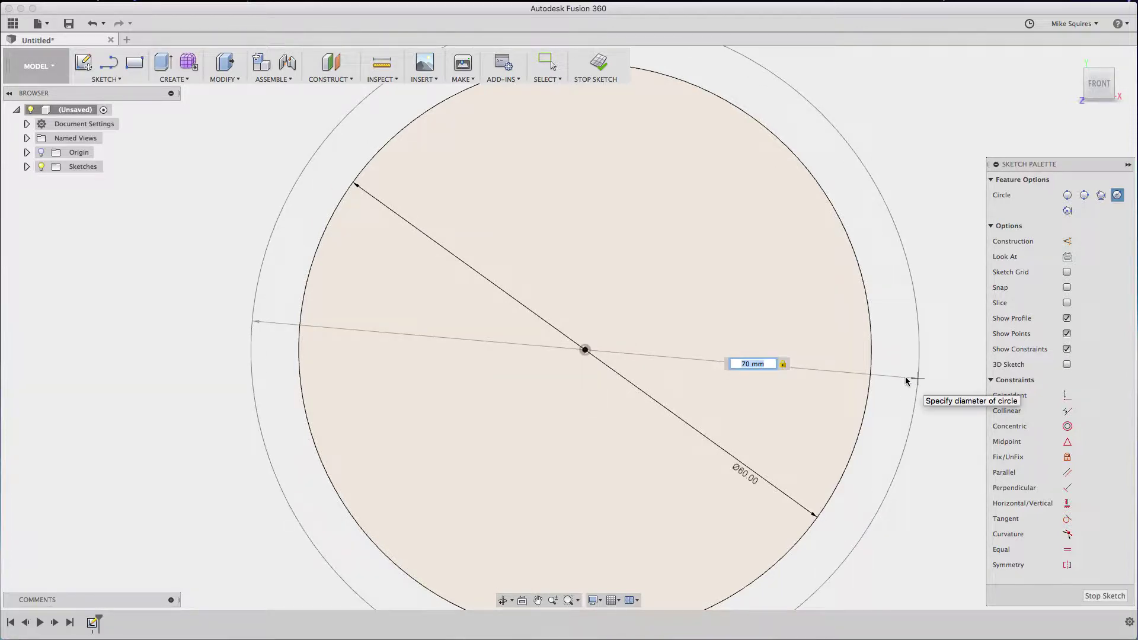
pyautogui.press('Return')
pyautogui.press('Escape')
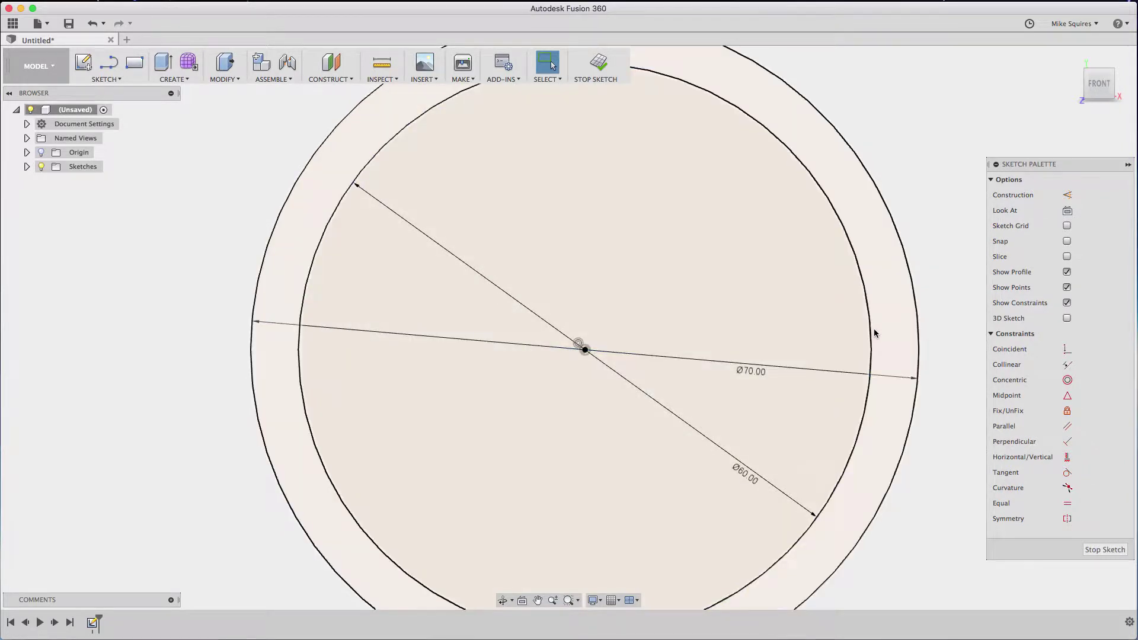
# Try converting the inner 60 mm circle to construction geometry and undo the conversion
pyautogui.rightClick(871, 333)
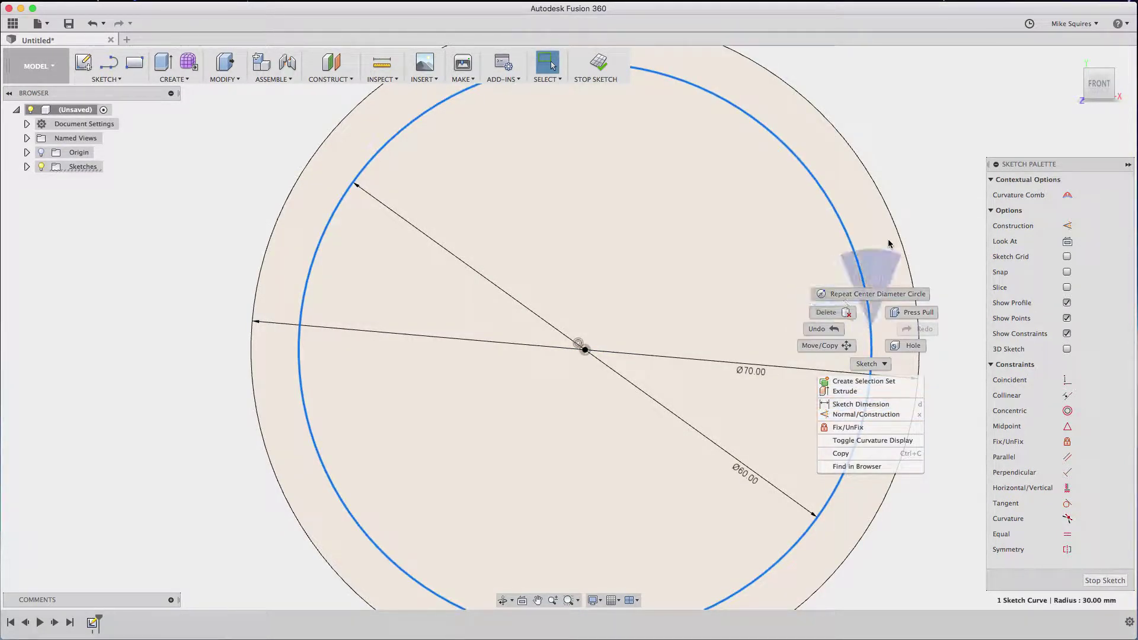
pyautogui.press('Escape')
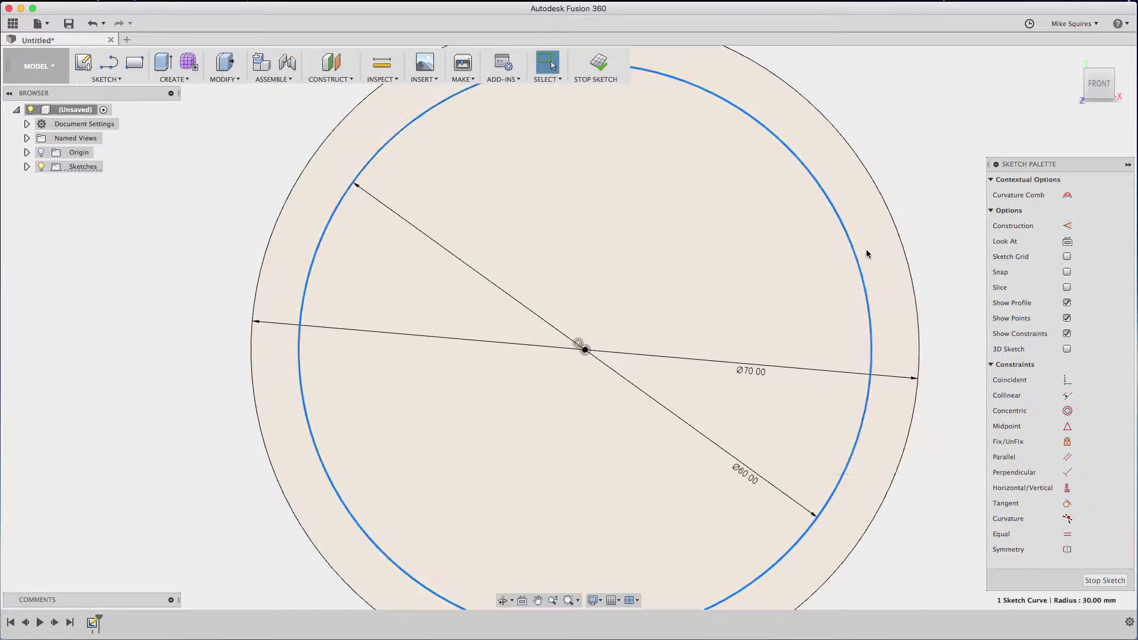
pyautogui.rightClick(898, 239)
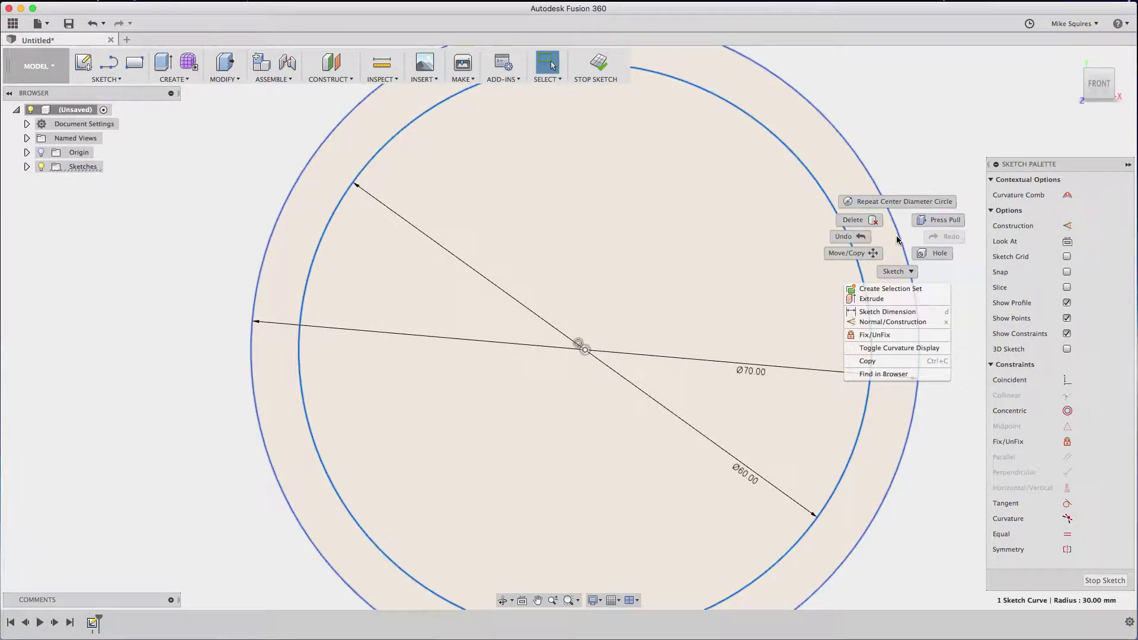
pyautogui.click(902, 322)
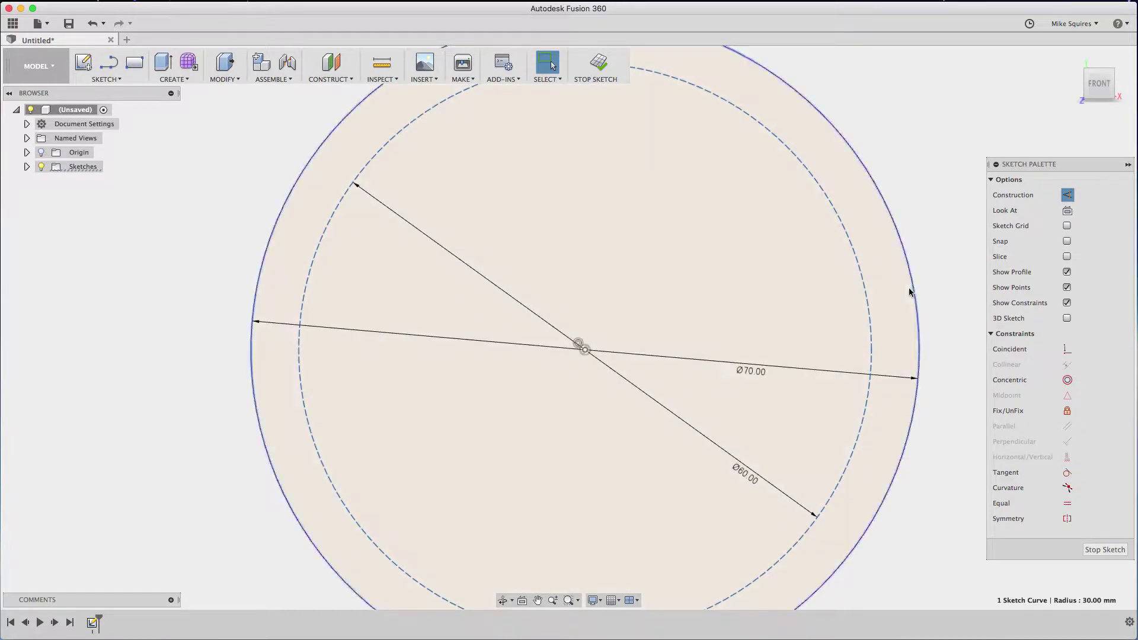
pyautogui.press('super+z')
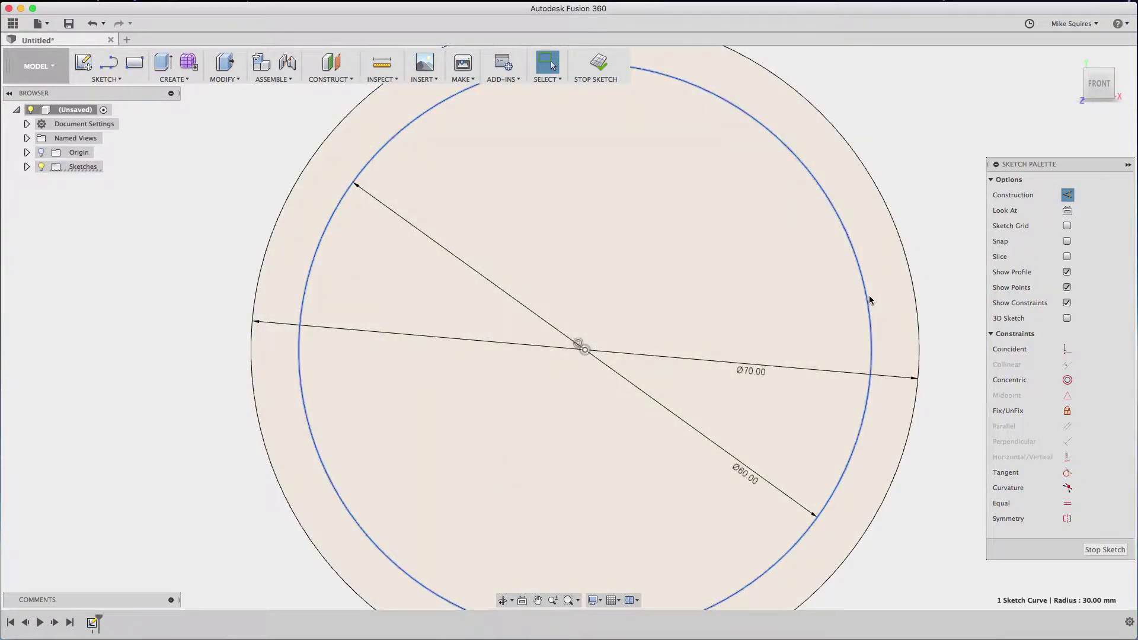
# Convert the outer 70 mm circle to construction geometry
pyautogui.click(917, 311)
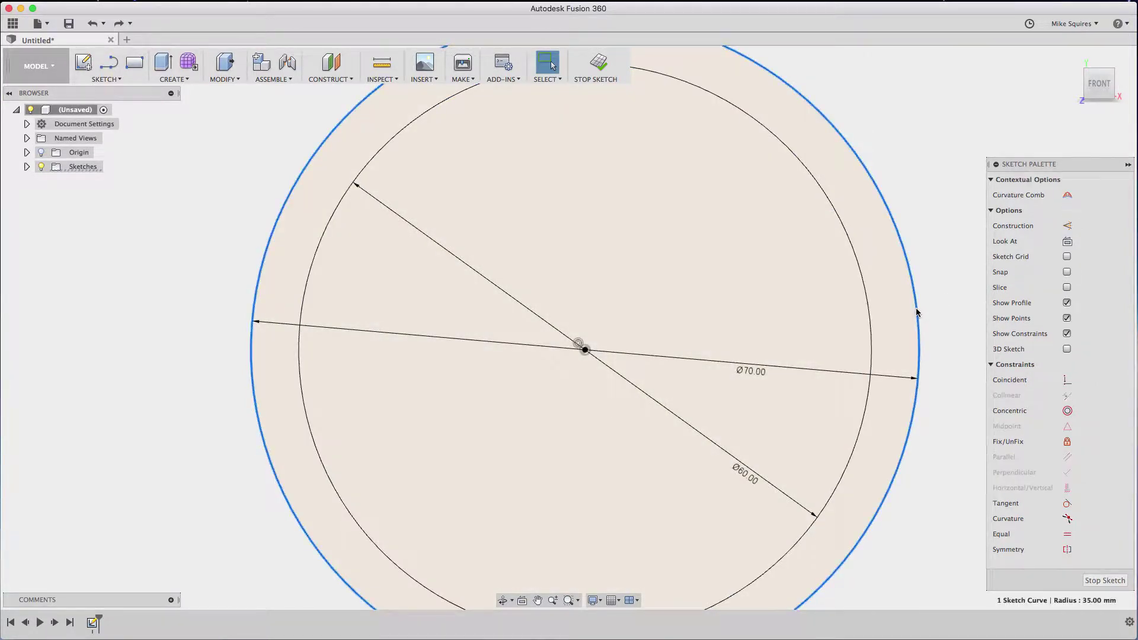
pyautogui.rightClick(919, 357)
pyautogui.click(914, 394)
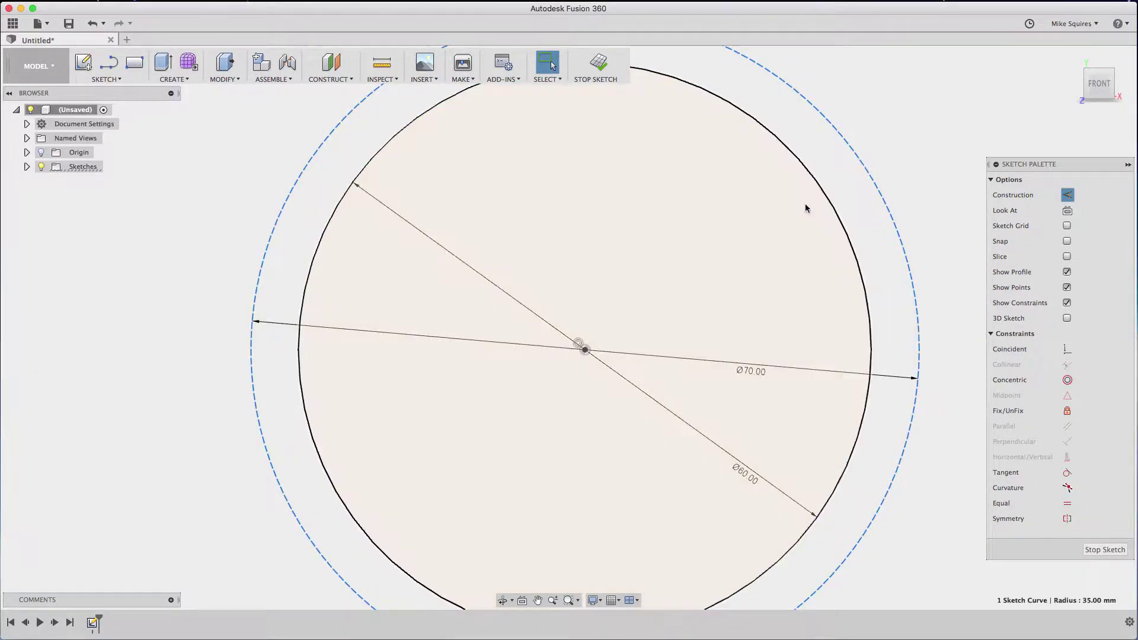
pyautogui.click(162, 66)
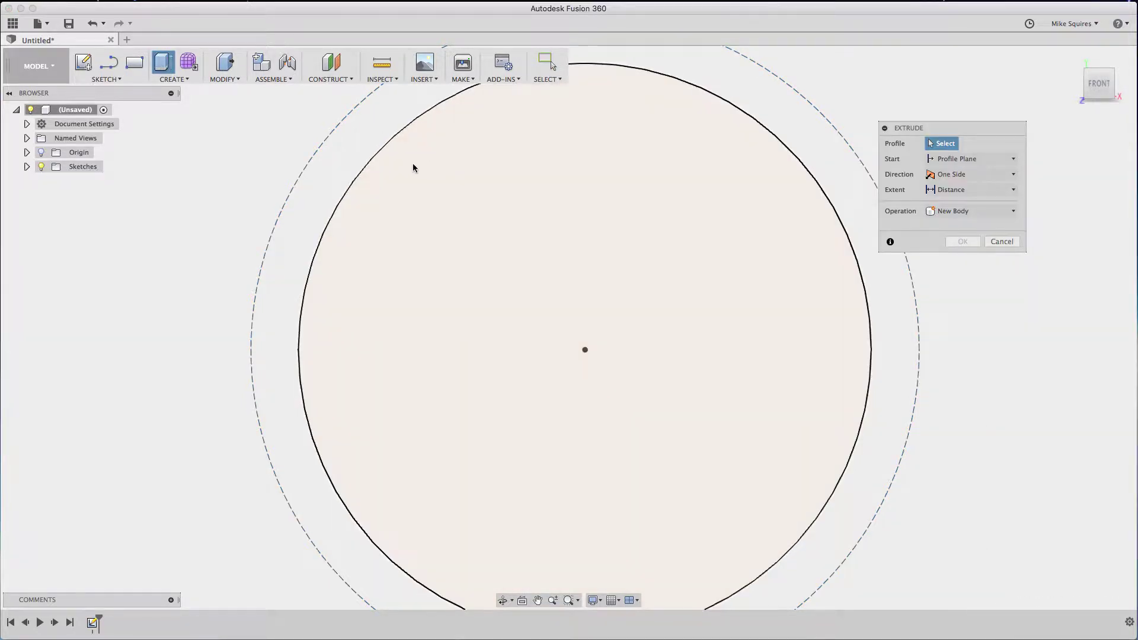
pyautogui.press('Escape')
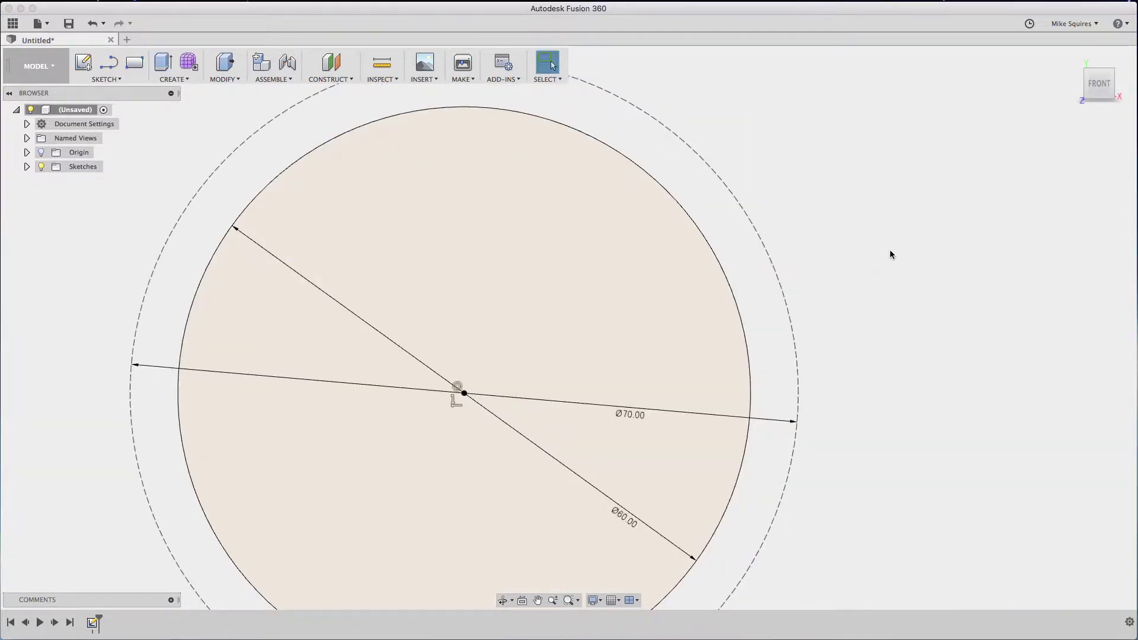
# Draw a horizontal line about 40 mm long from the circles' centre past the outer circle and make it construction geometry
pyautogui.click(109, 63)
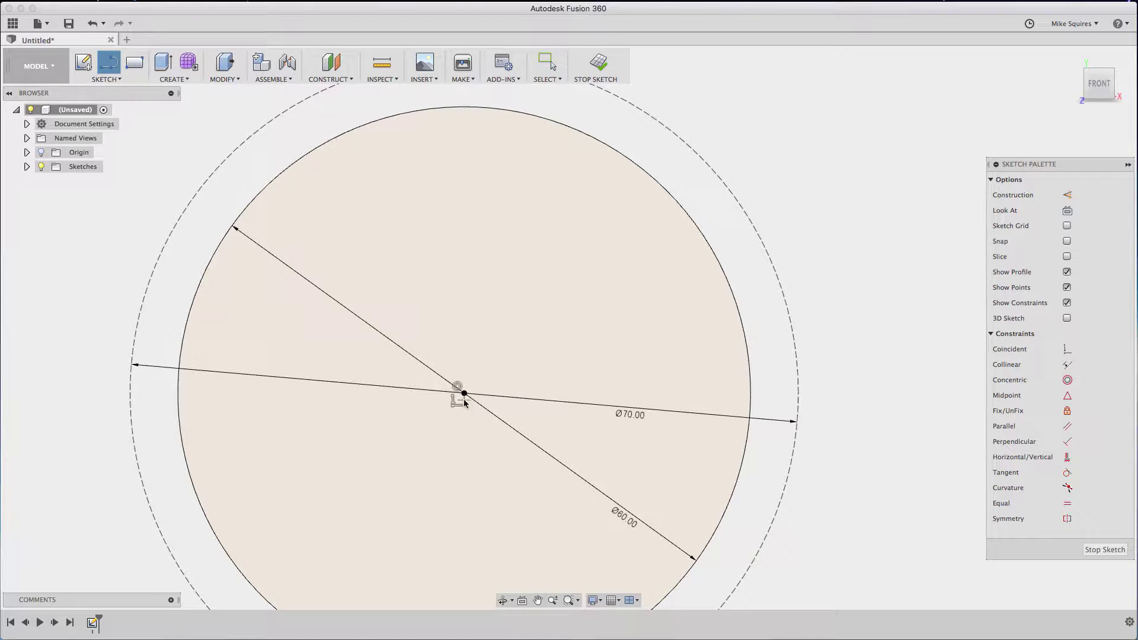
pyautogui.click(464, 399)
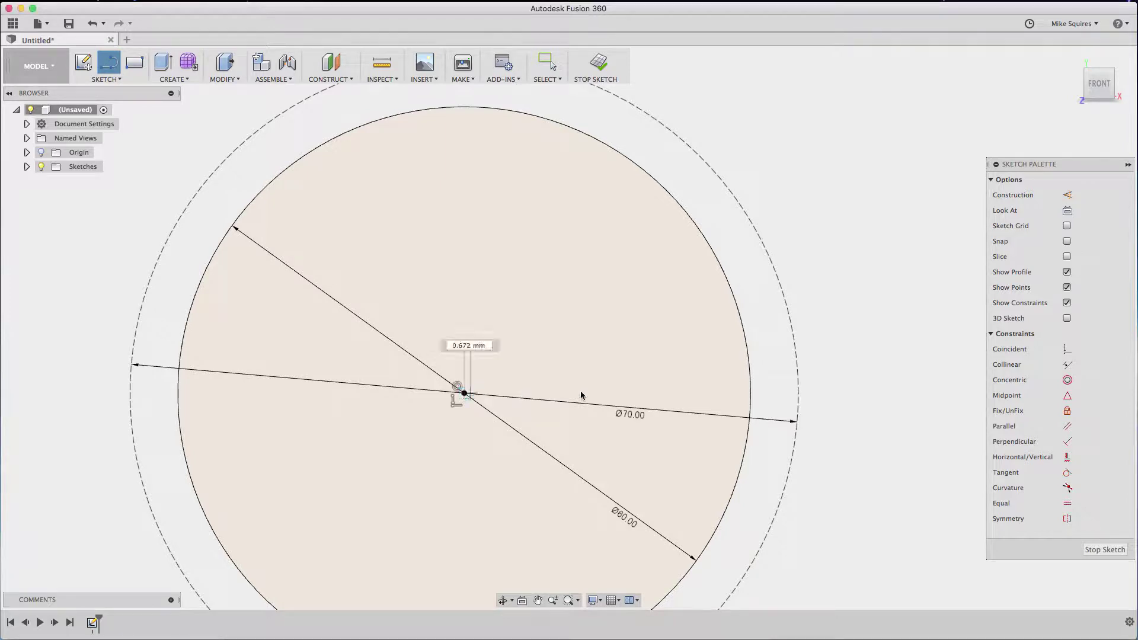
pyautogui.click(835, 393)
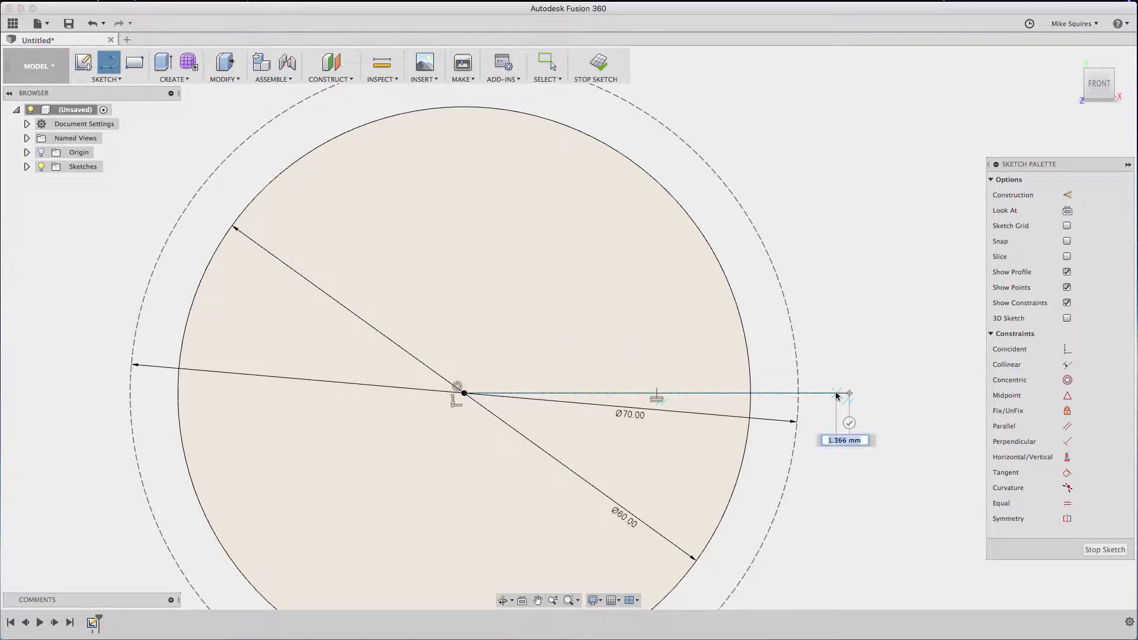
pyautogui.press('Escape')
pyautogui.rightClick(829, 394)
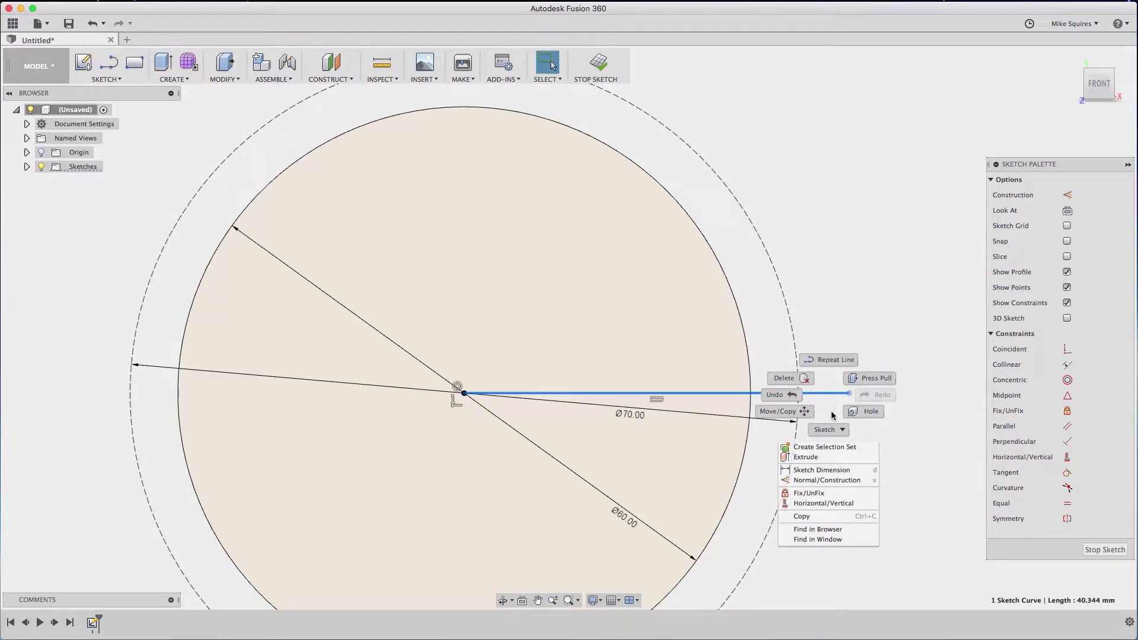
pyautogui.click(822, 480)
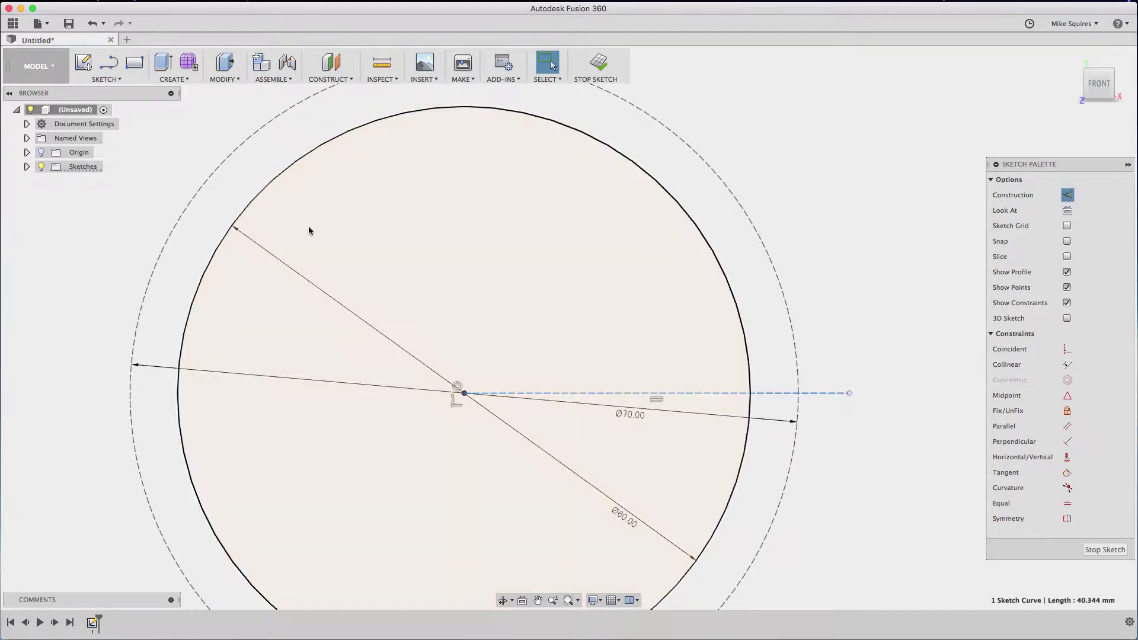
# Draw a second line about 40 mm long from the centre at 10 degrees above the horizontal and make it construction geometry
pyautogui.press('l')
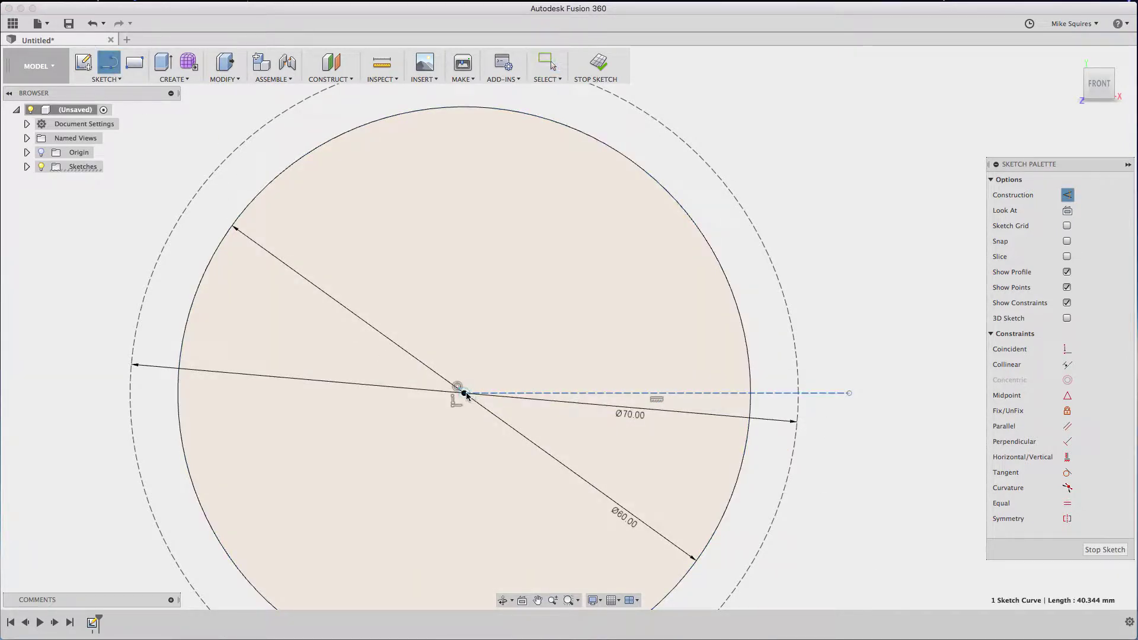
pyautogui.click(465, 392)
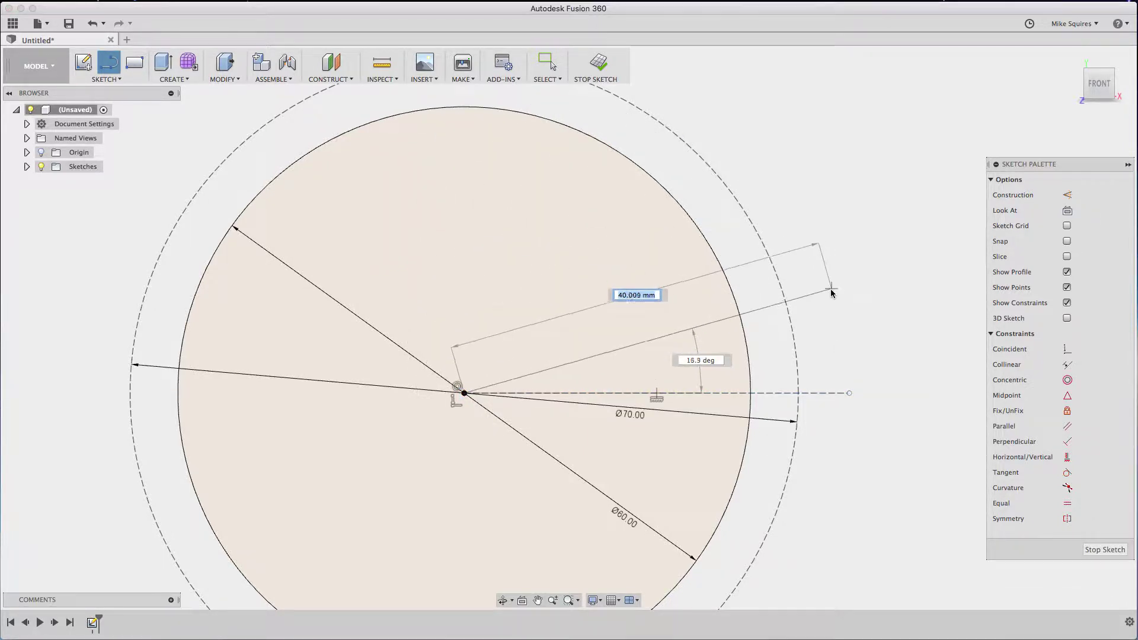
pyautogui.press('Tab')
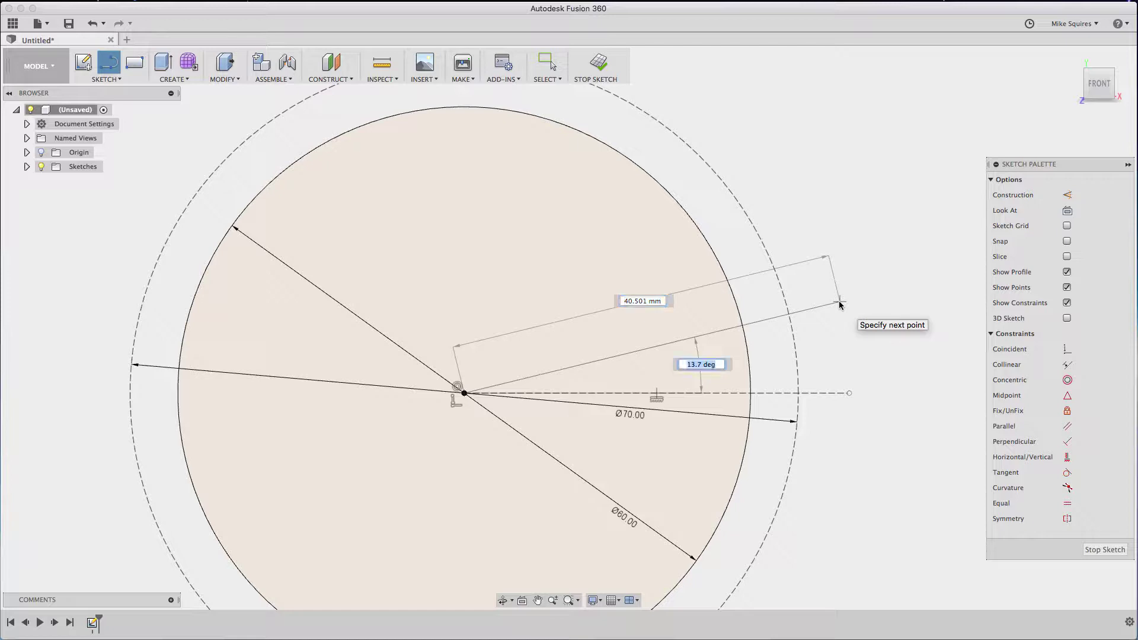
pyautogui.write('10')
pyautogui.press('Return')
pyautogui.press('Escape')
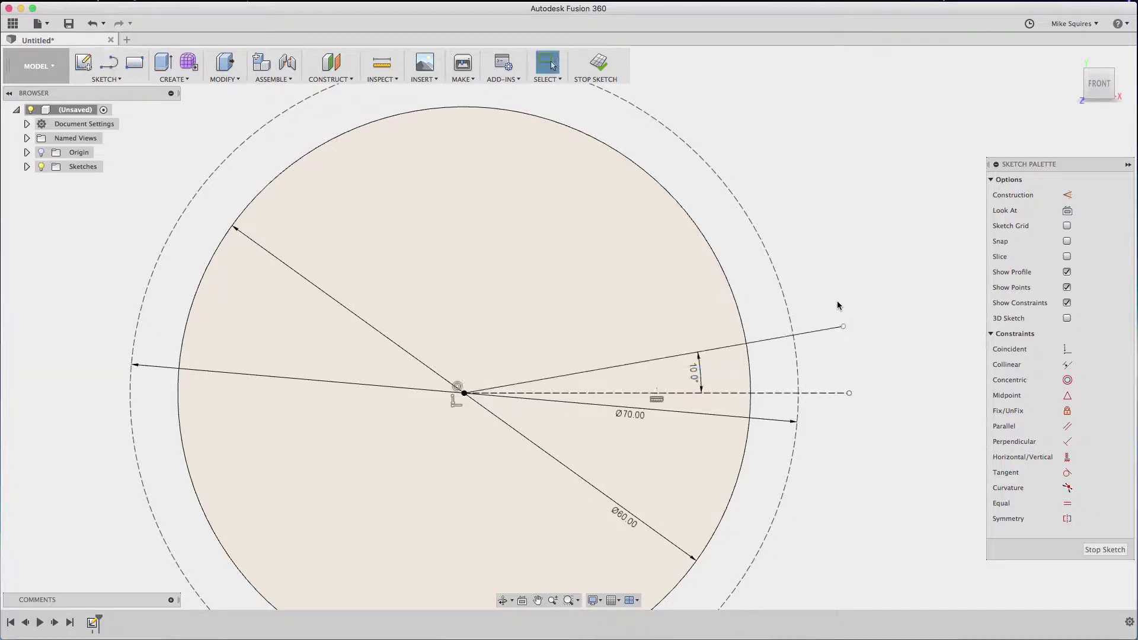
pyautogui.click(813, 331)
pyautogui.rightClick(813, 332)
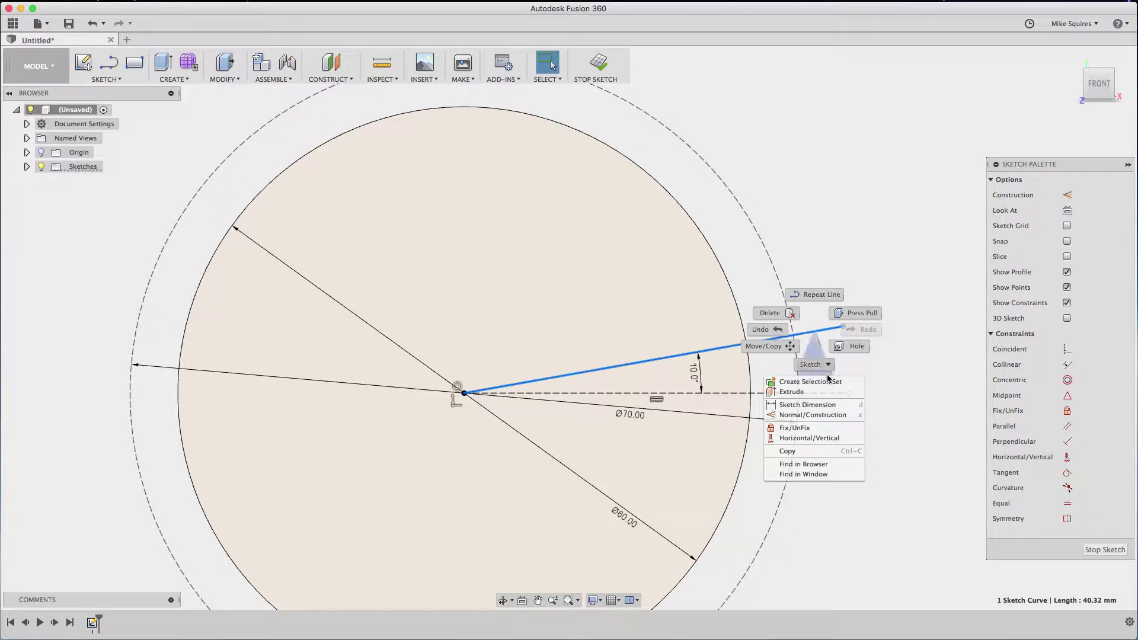
pyautogui.click(815, 410)
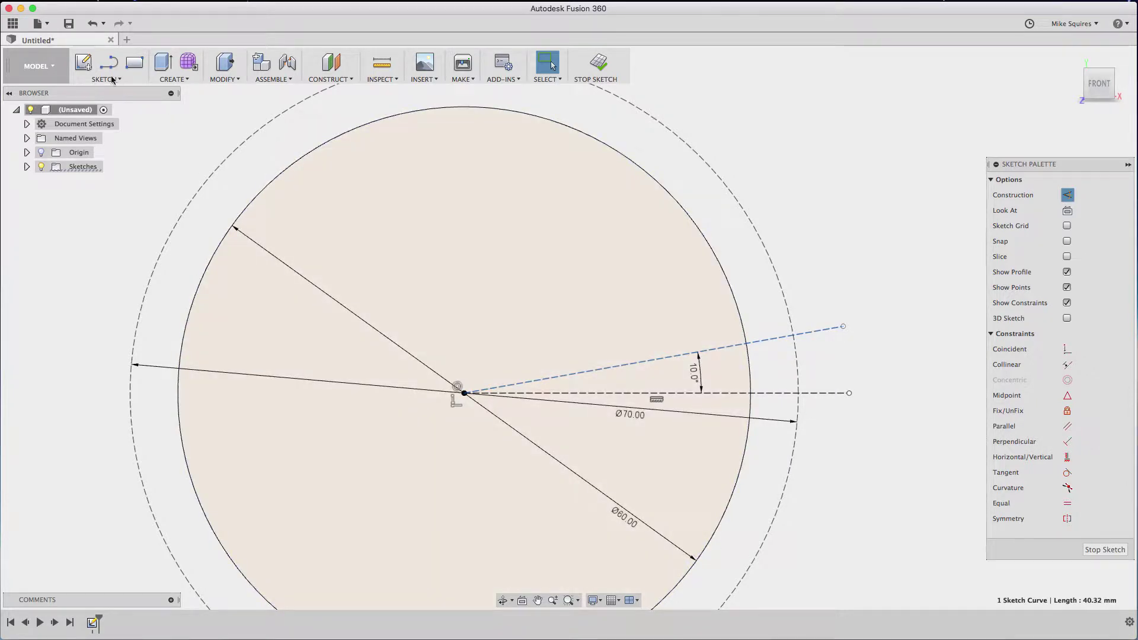
# Draw a third line about 40 mm long from the centre, midway between the two angled construction lines, and make it construction geometry
pyautogui.press('l')
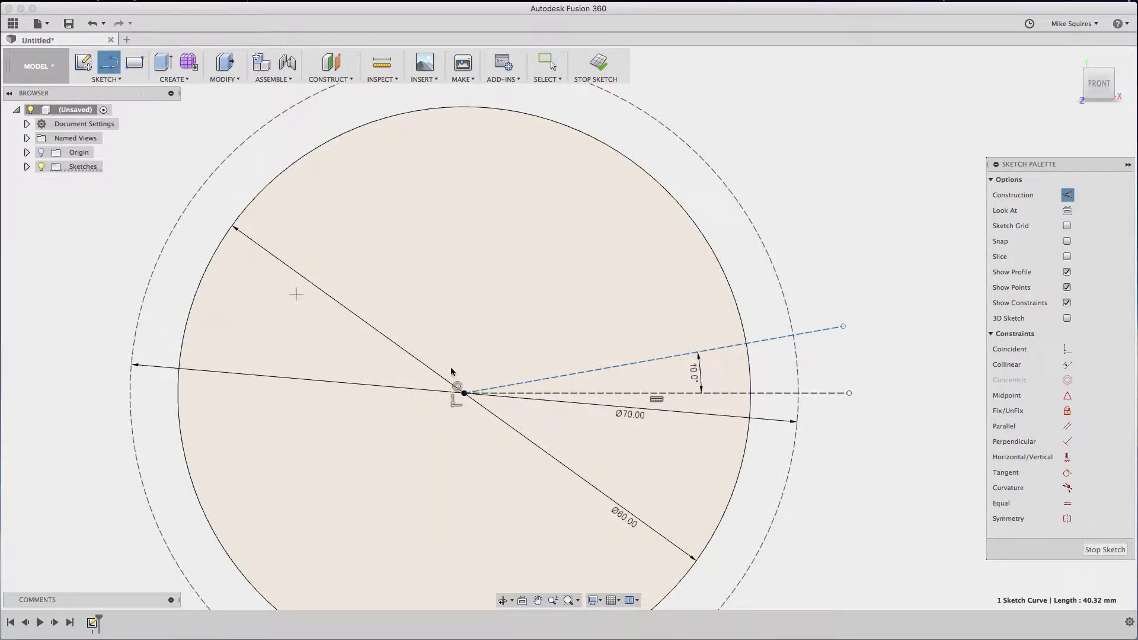
pyautogui.click(465, 394)
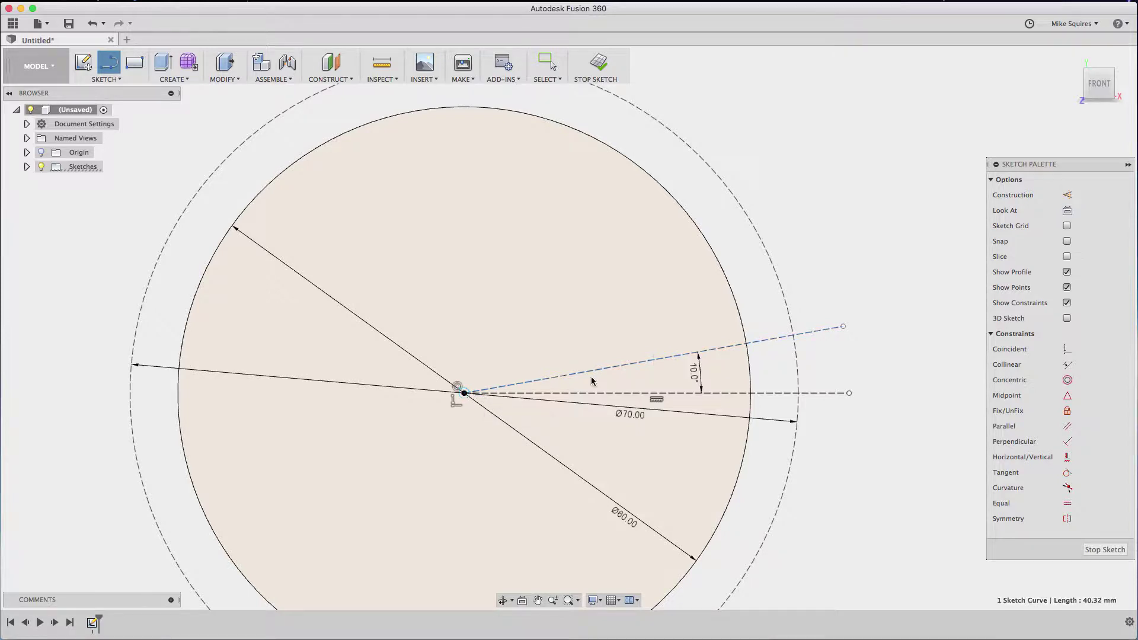
pyautogui.click(847, 361)
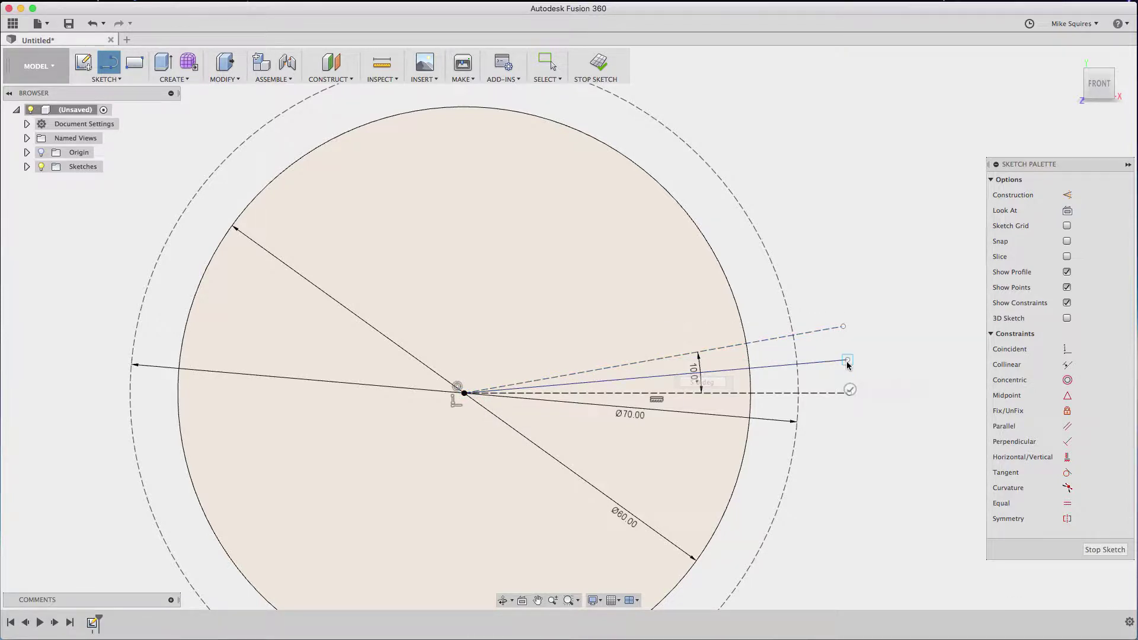
pyautogui.press('Escape')
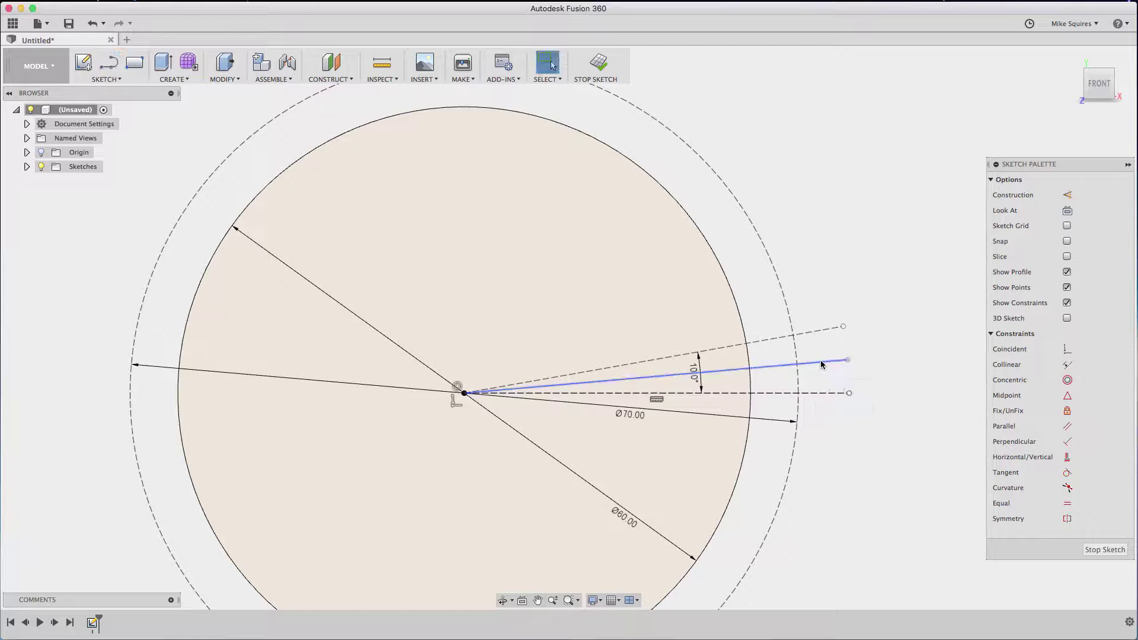
pyautogui.rightClick(822, 362)
pyautogui.click(816, 447)
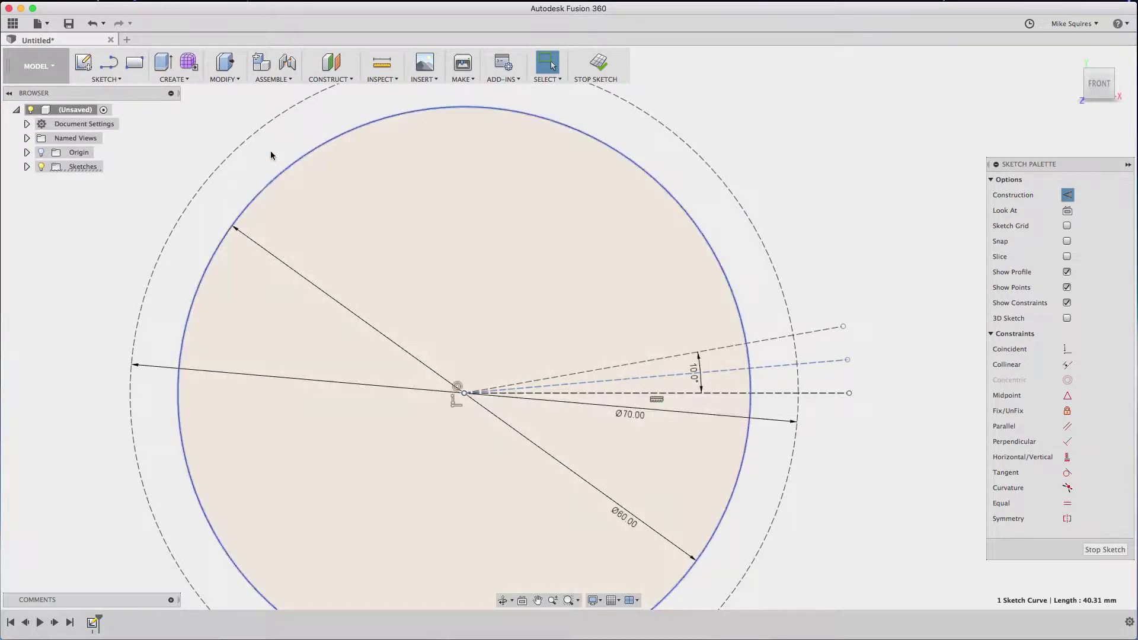
# Draw two lines forming a triangular tooth from the inner circle to the middle construction line's crossing with the outer circle, and finish the sketch
pyautogui.click(108, 62)
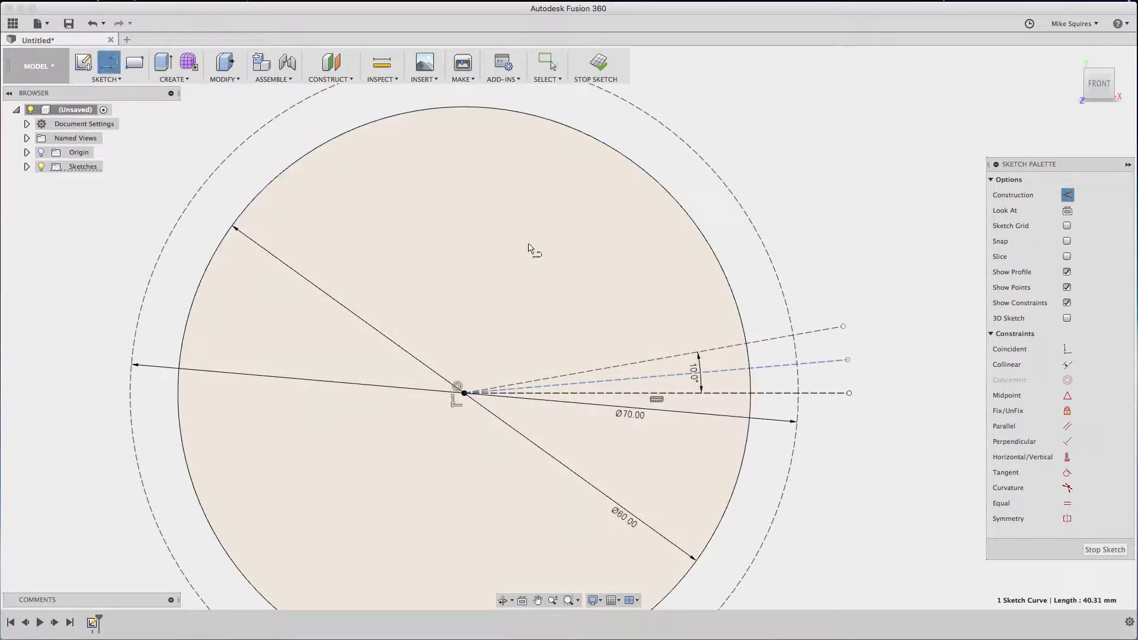
pyautogui.click(745, 344)
pyautogui.doubleClick(797, 363)
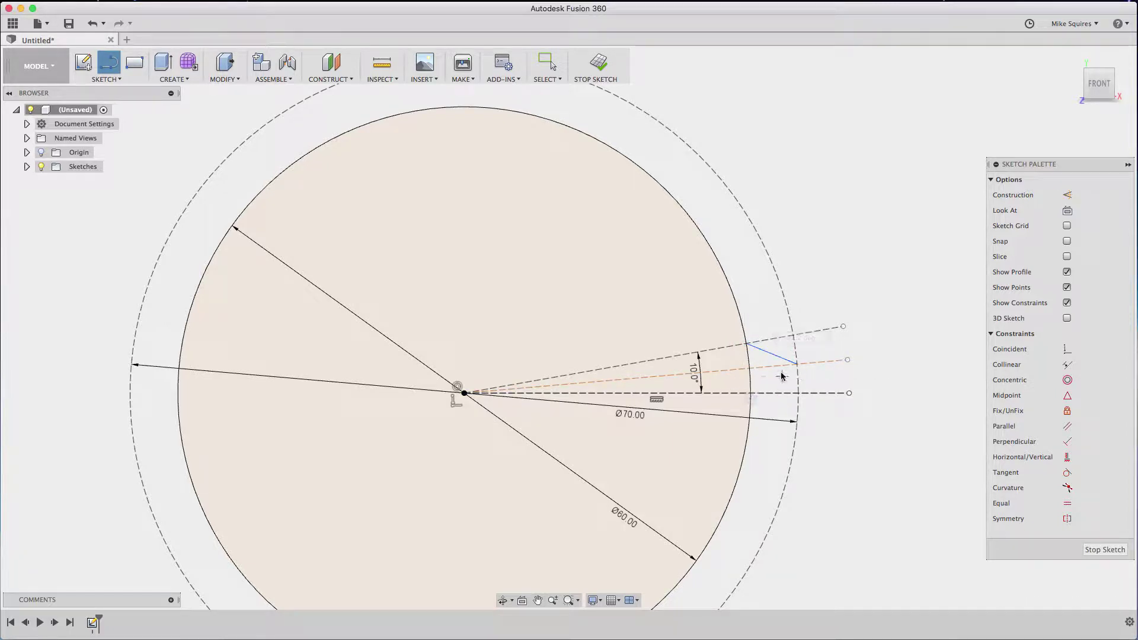
pyautogui.click(797, 363)
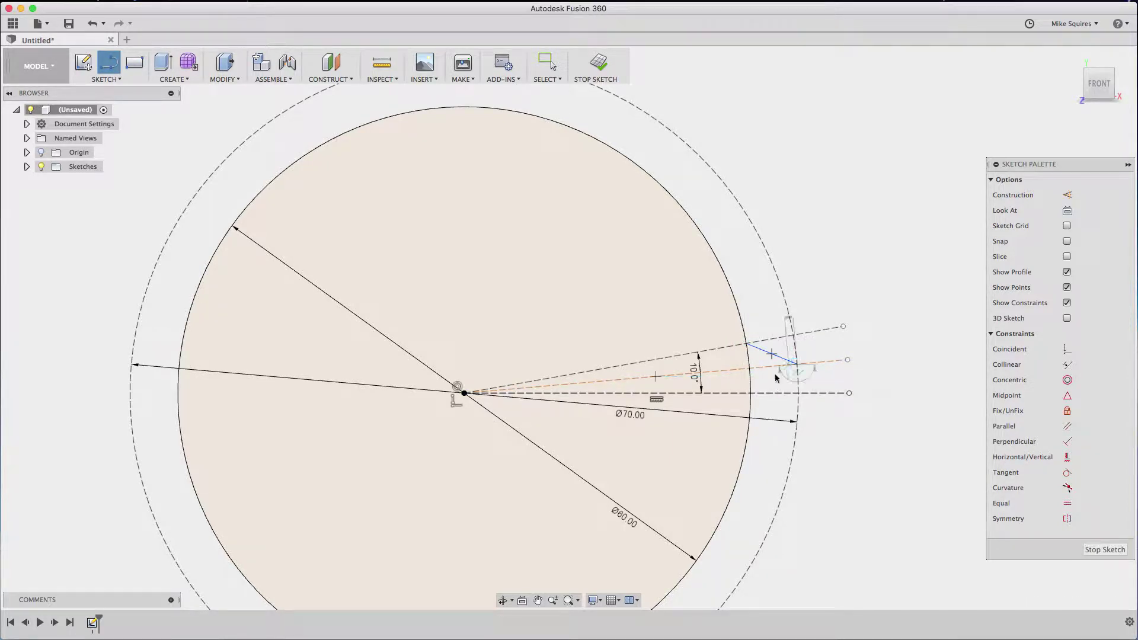
pyautogui.doubleClick(750, 393)
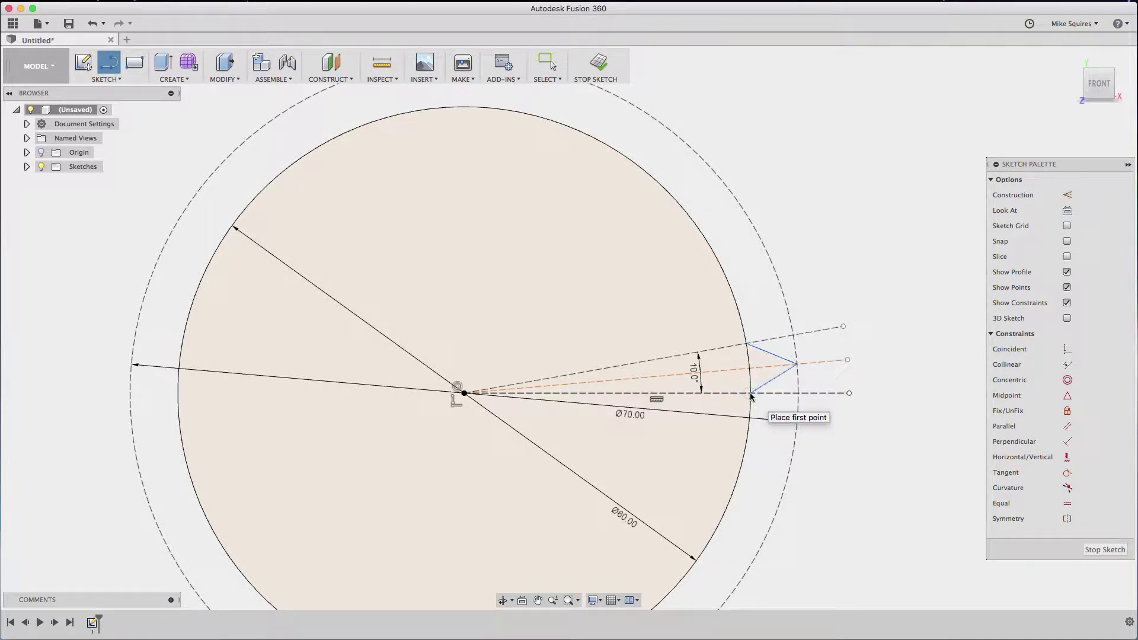
pyautogui.click(1092, 550)
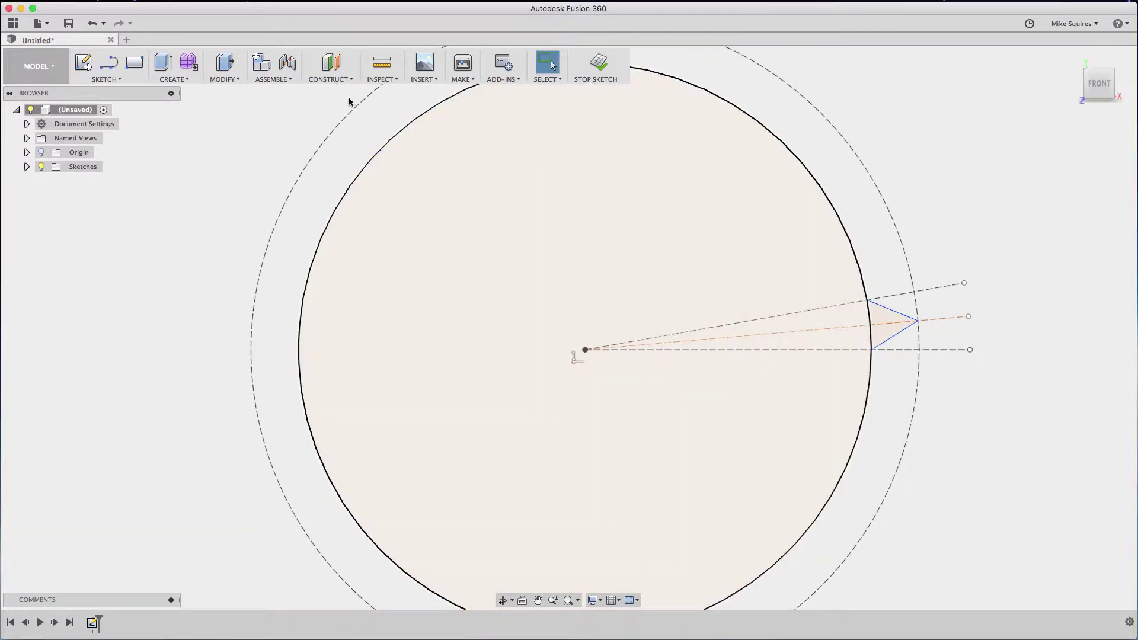
# Extrude the inner circle and triangular tooth profiles together 5 mm as a new body
pyautogui.click(164, 65)
pyautogui.click(617, 246)
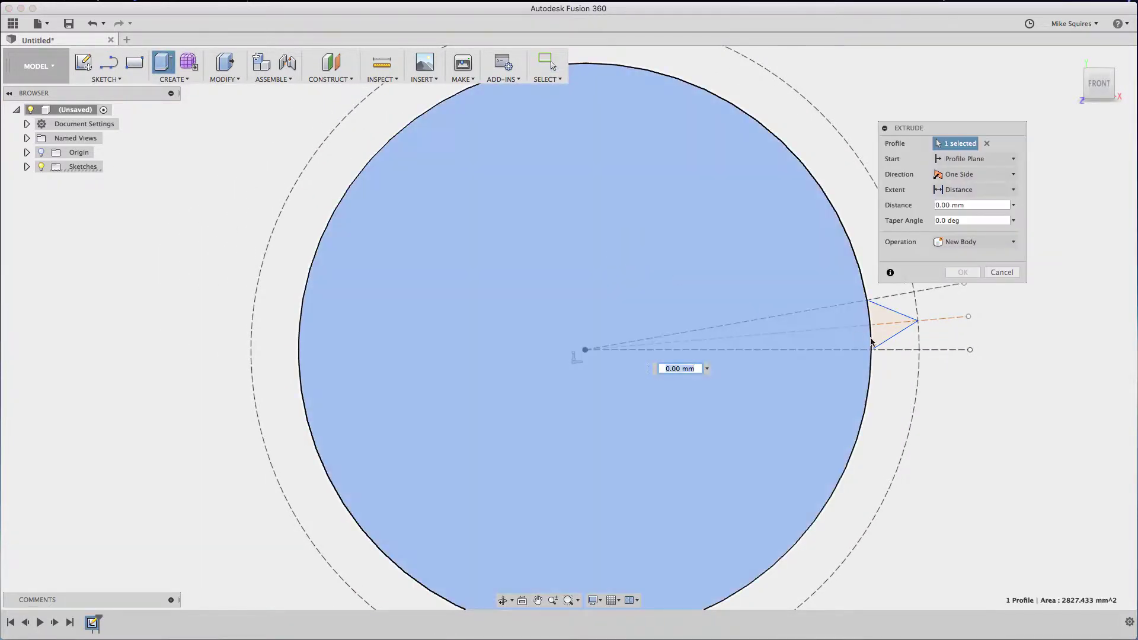
pyautogui.click(884, 333)
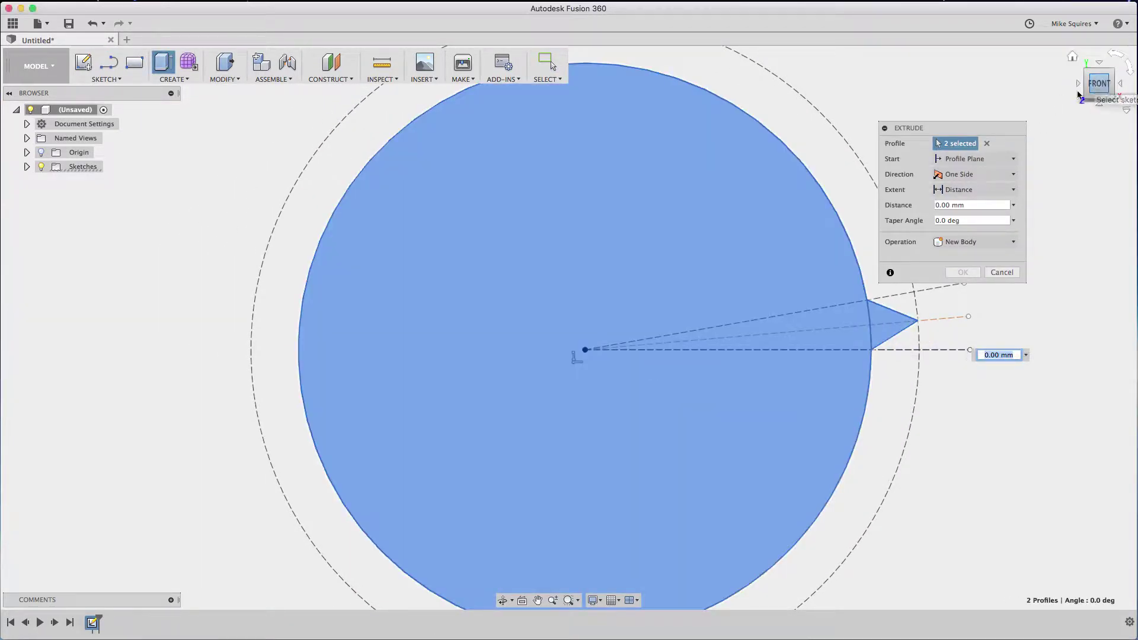
pyautogui.moveTo(1109, 87); pyautogui.dragTo(1101, 88)
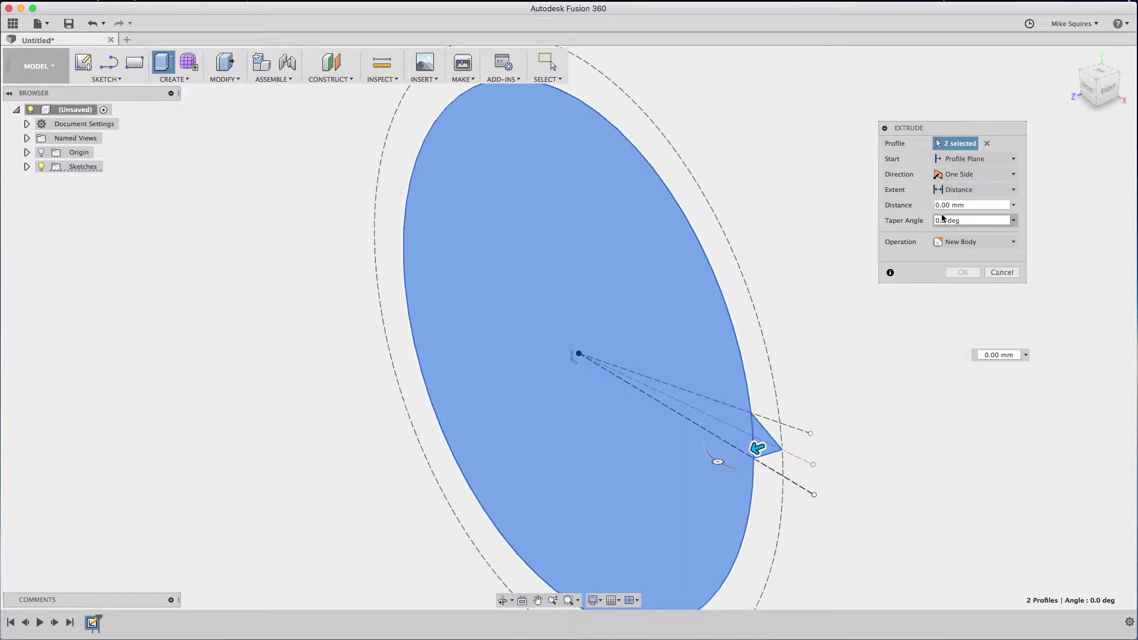
pyautogui.press('Tab')
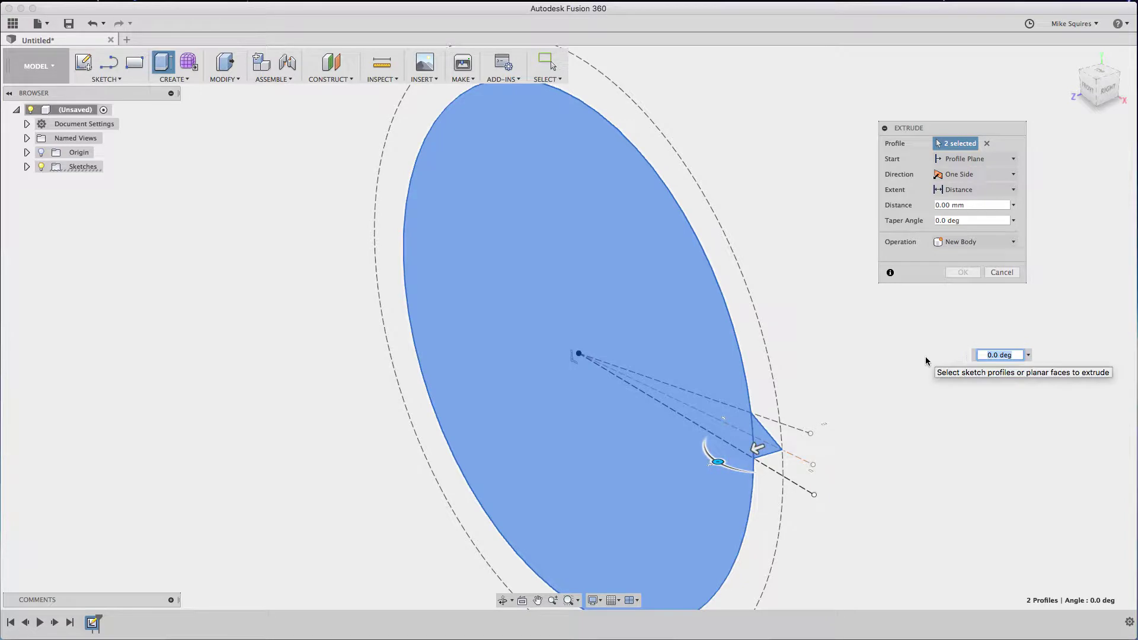
pyautogui.press('Tab')
pyautogui.write('5')
pyautogui.press('Return')
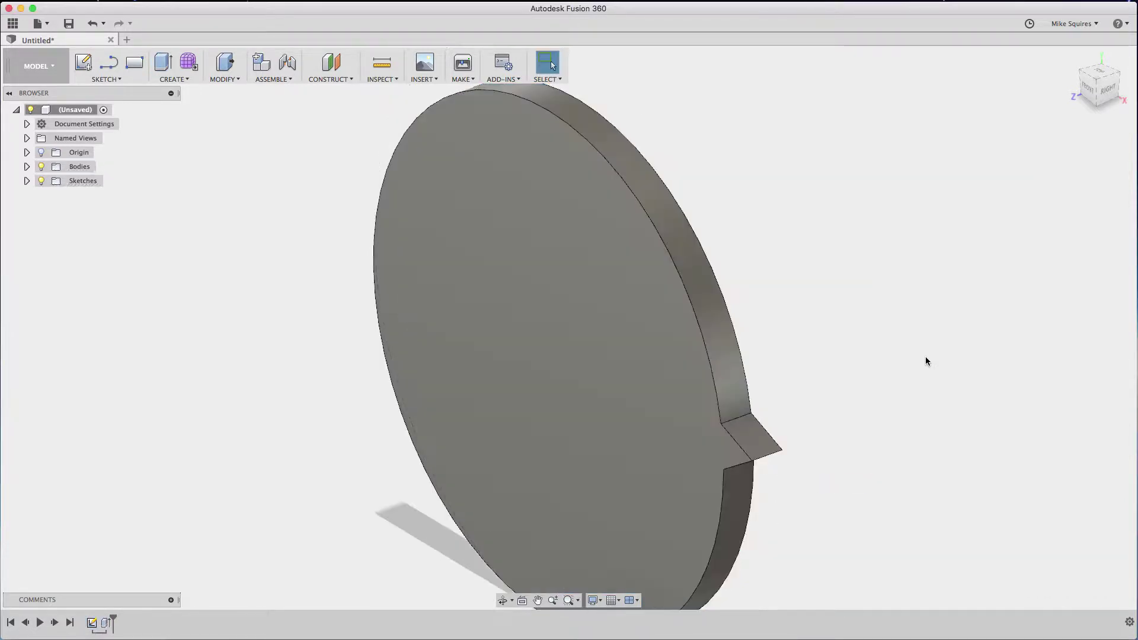
# Create a full circular pattern of the toothed disc body around the origin axis through its centre, with a quantity of 36
pyautogui.click(1087, 94)
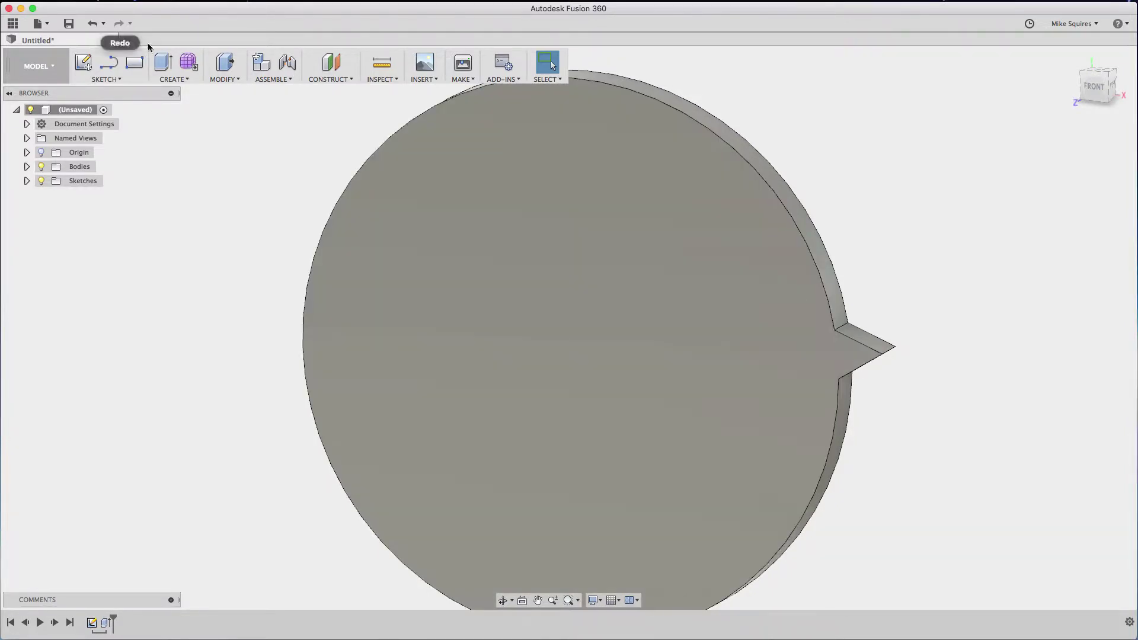
pyautogui.click(237, 80)
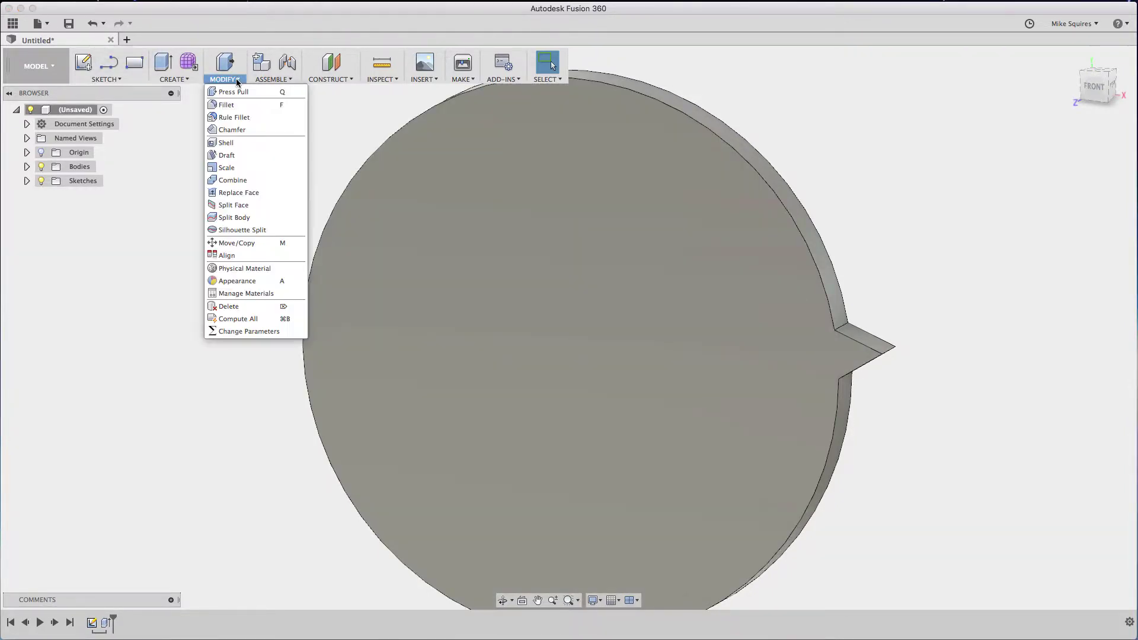
pyautogui.click(181, 82)
pyautogui.moveTo(197, 278)
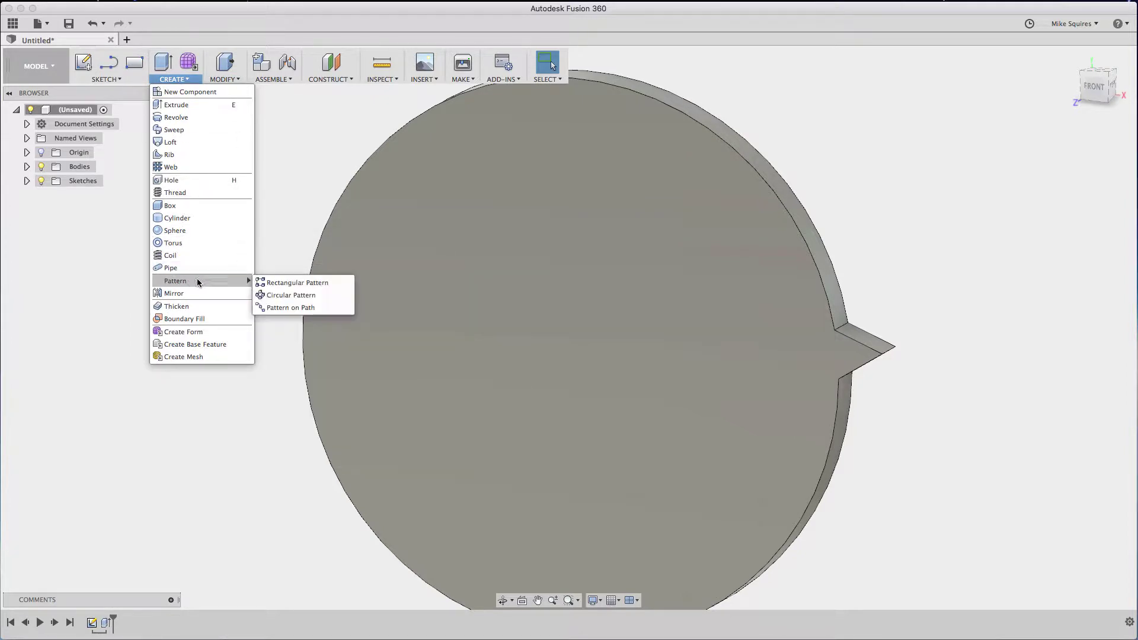
pyautogui.click(279, 294)
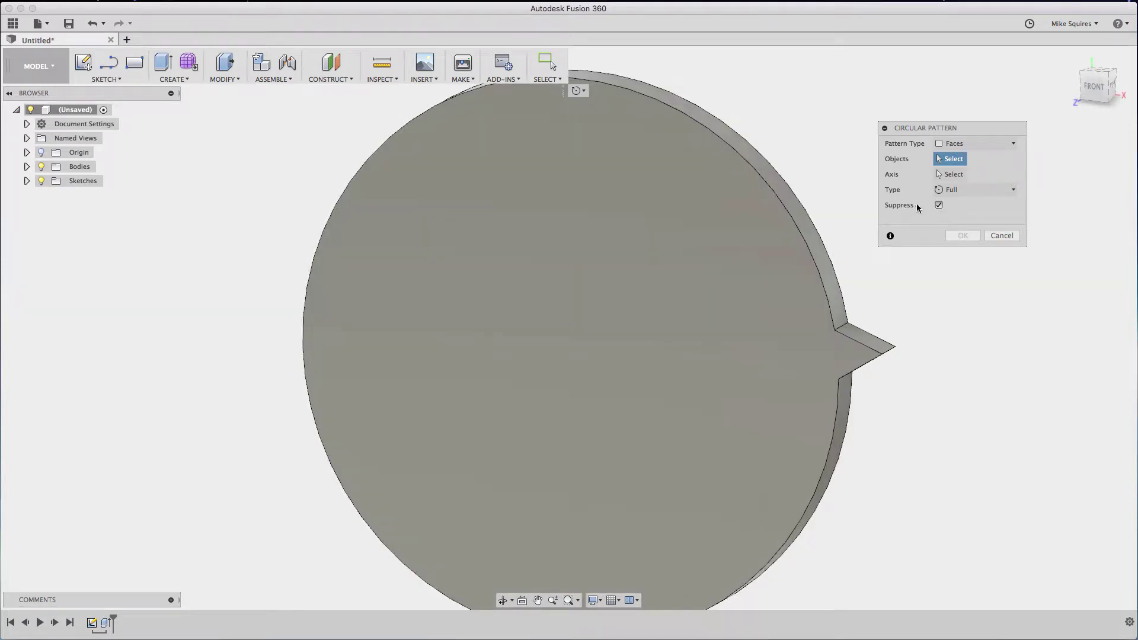
pyautogui.click(945, 145)
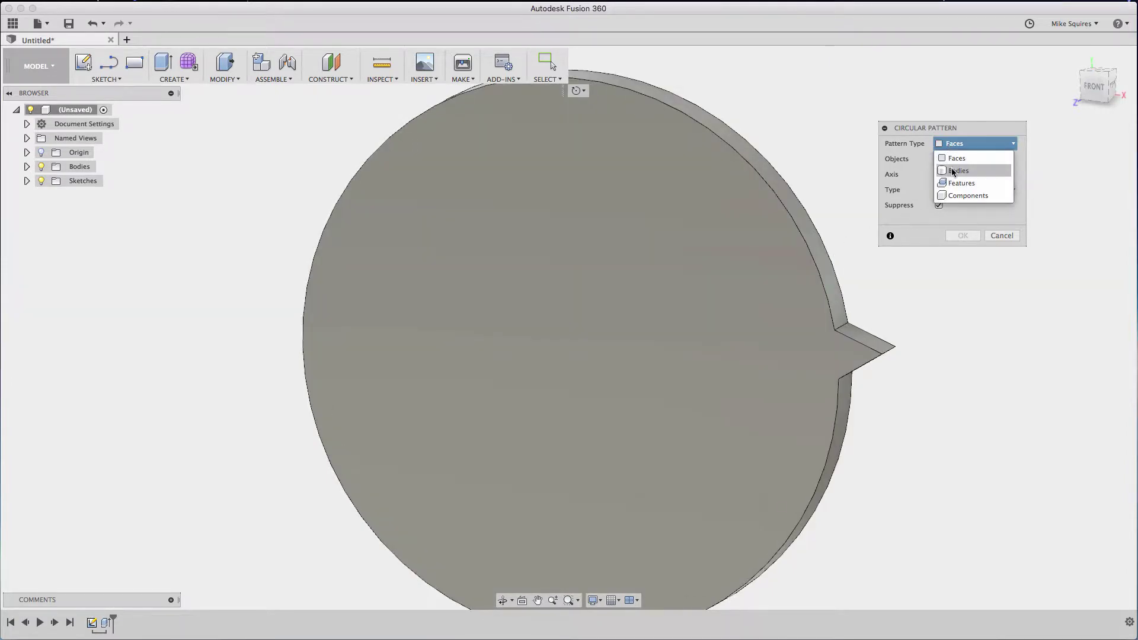
pyautogui.click(953, 171)
pyautogui.click(783, 273)
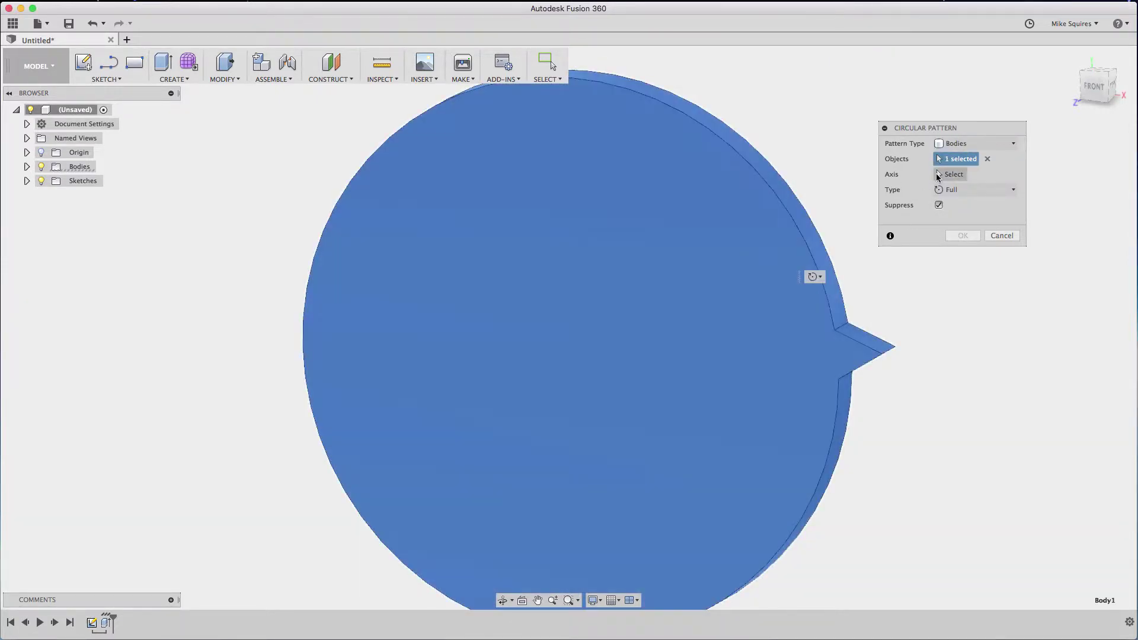
pyautogui.click(948, 174)
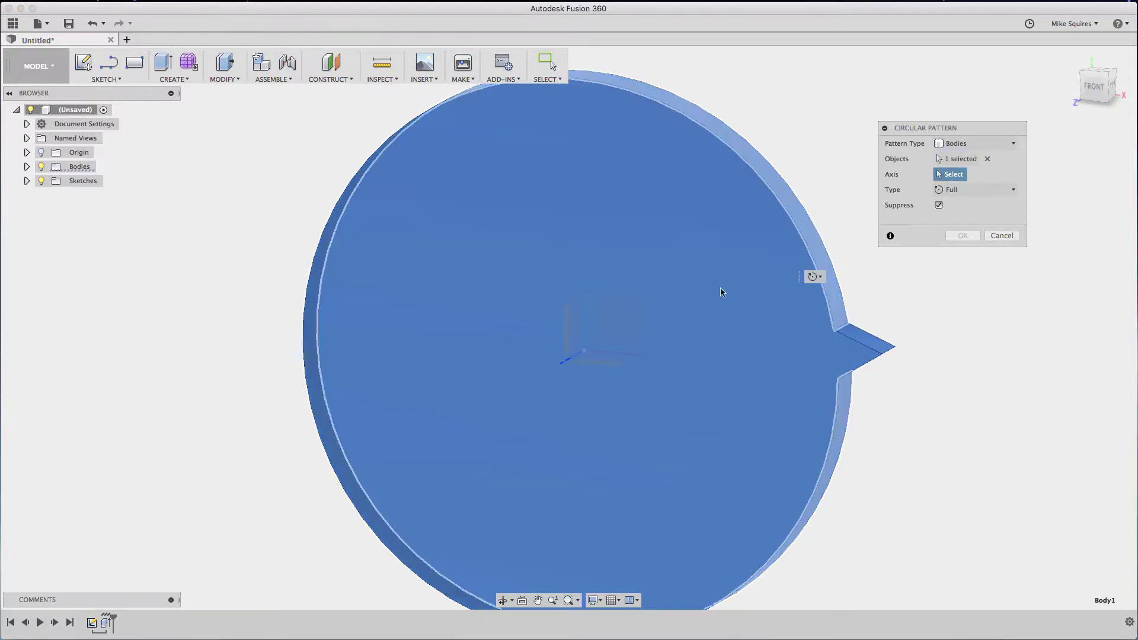
pyautogui.click(563, 367)
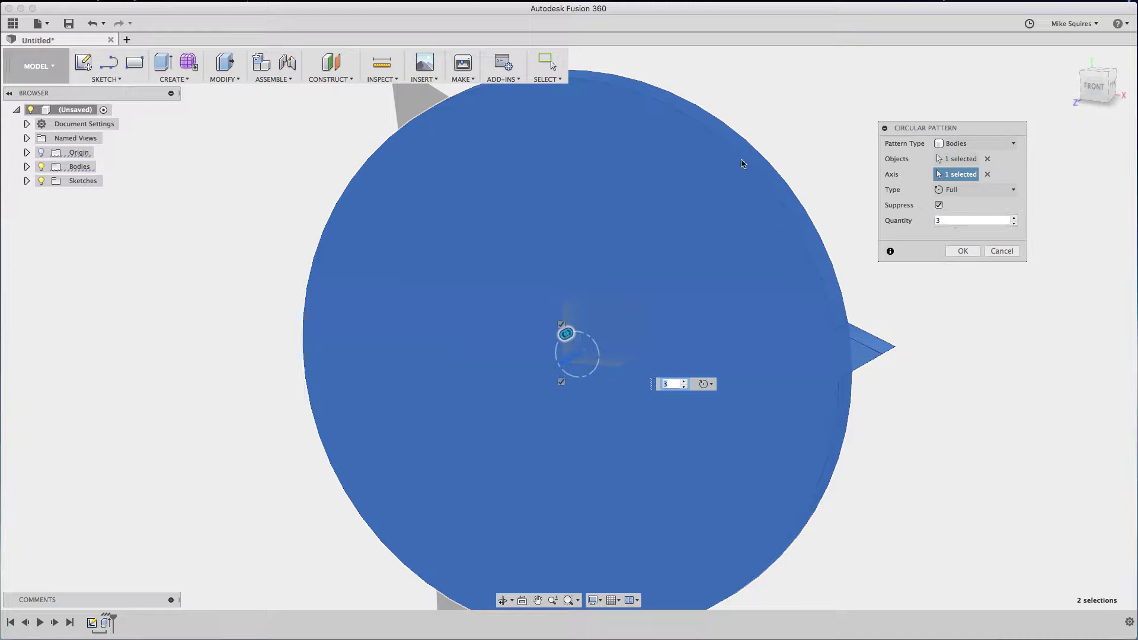
pyautogui.scroll(-5, 473, 459)
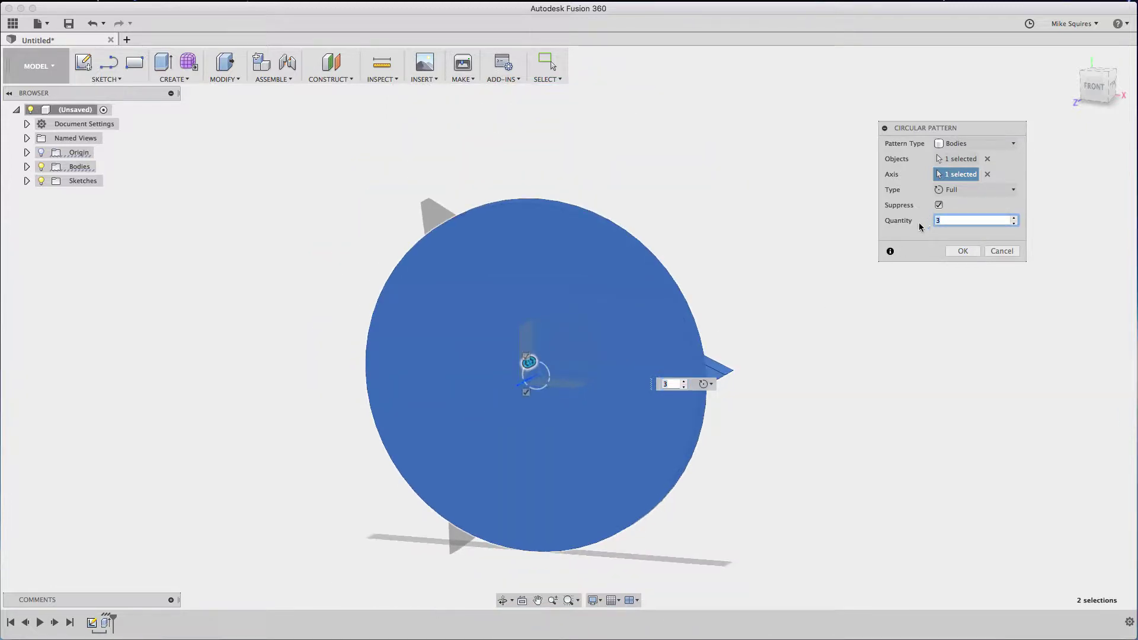
pyautogui.write('20')
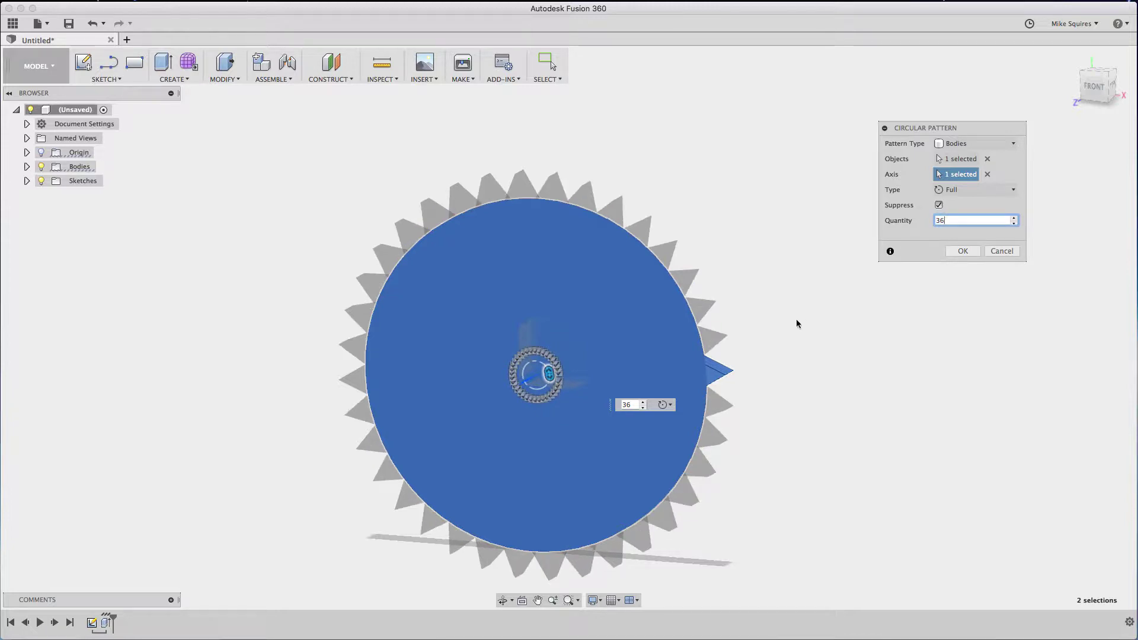
pyautogui.click(965, 250)
# Examine the patterned teeth up close and from the side, and review the list of separate bodies
pyautogui.scroll(5, 700, 353)
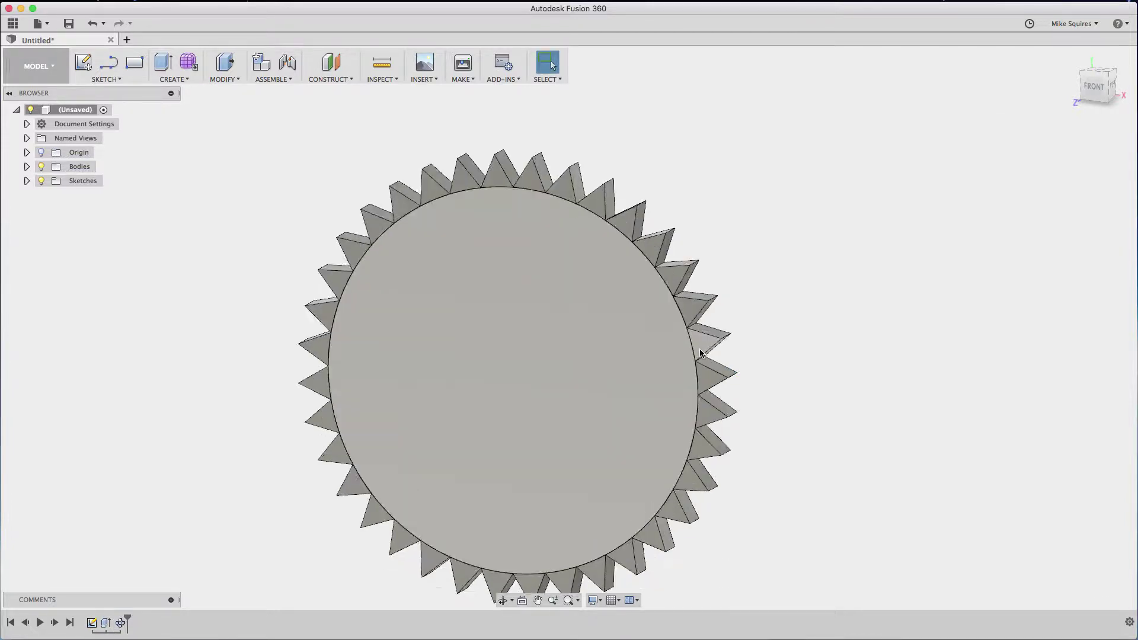
pyautogui.scroll(5, 700, 353)
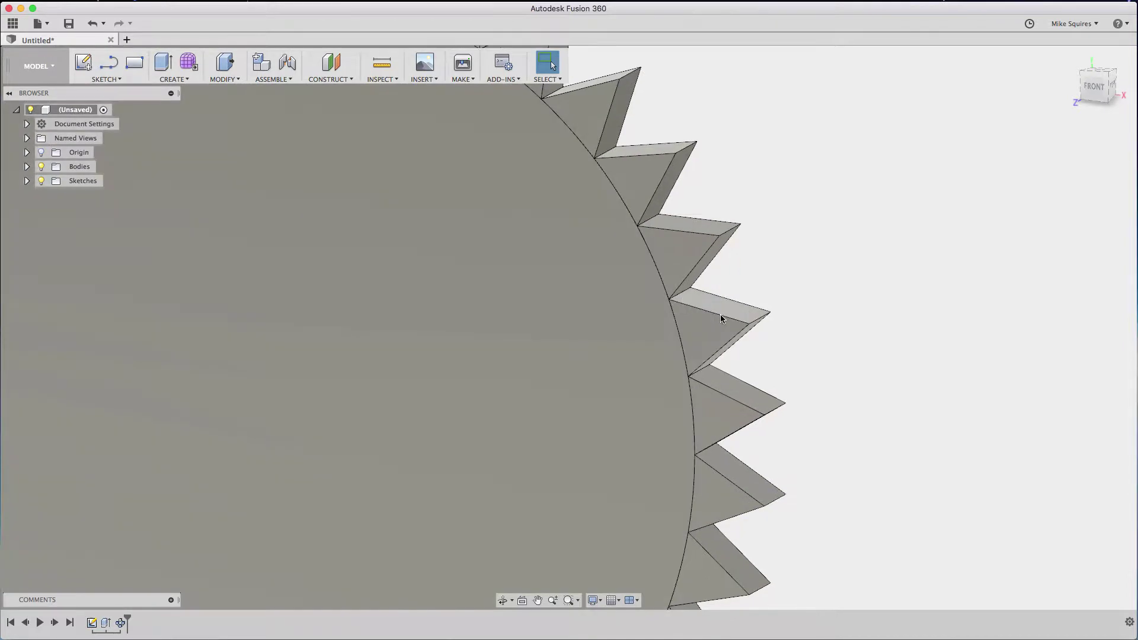
pyautogui.scroll(-5, 841, 311)
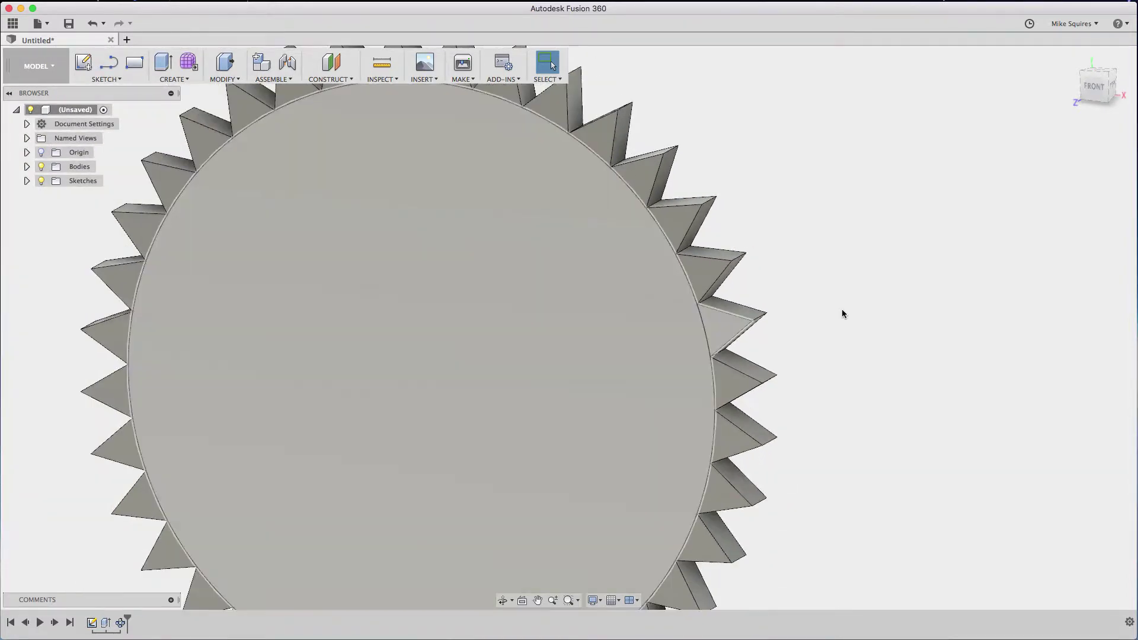
pyautogui.scroll(-2, 842, 311)
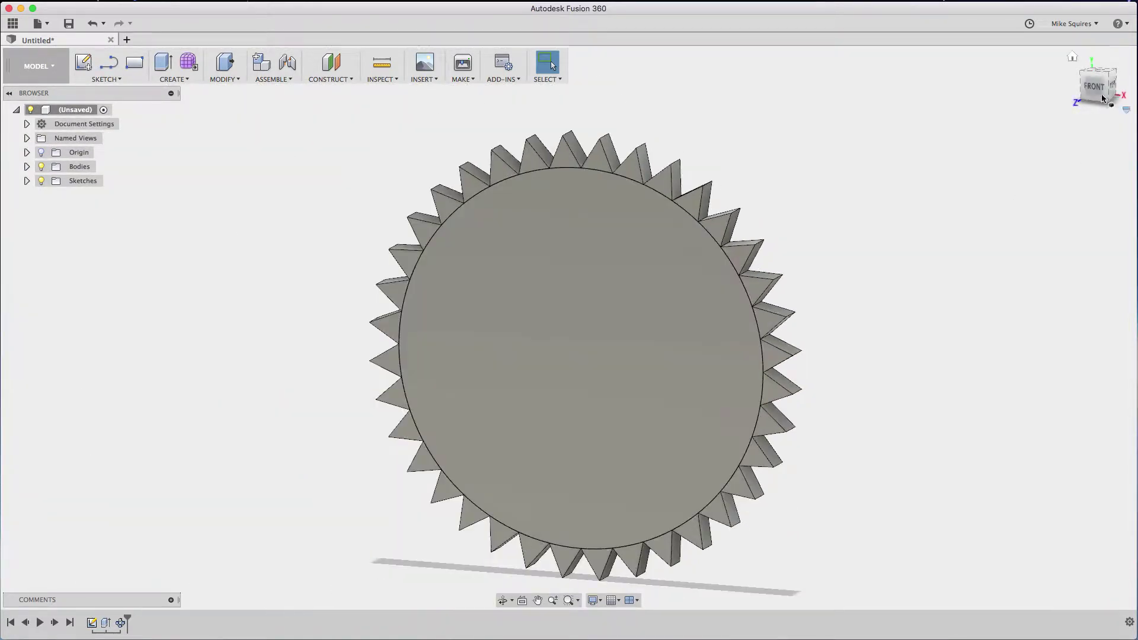
pyautogui.moveTo(1104, 95); pyautogui.dragTo(1082, 93)
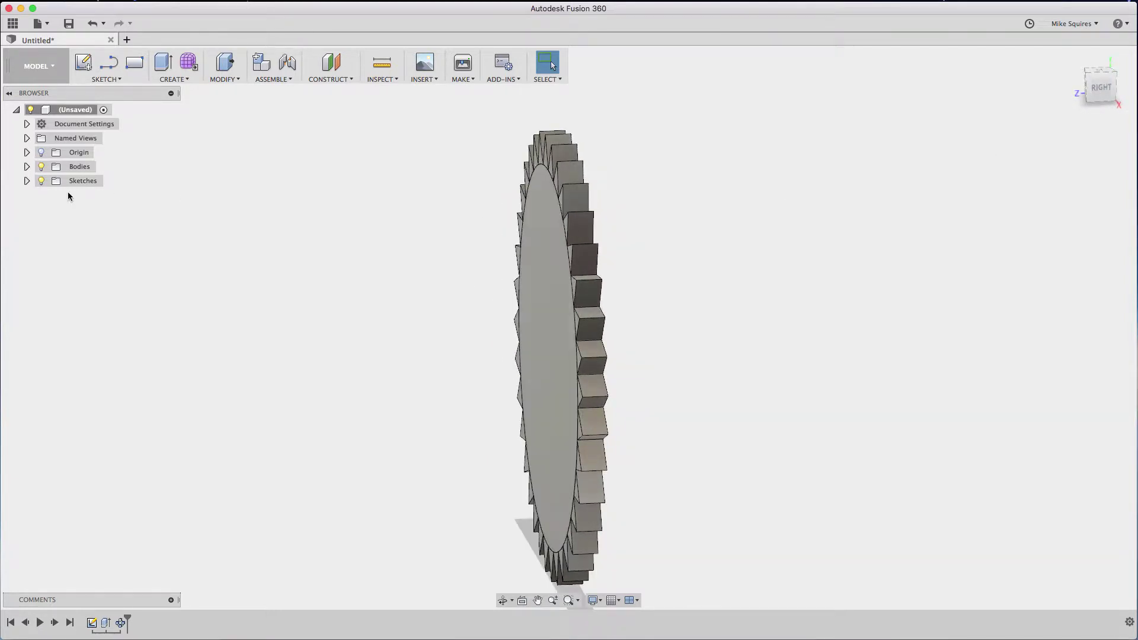
pyautogui.click(27, 170)
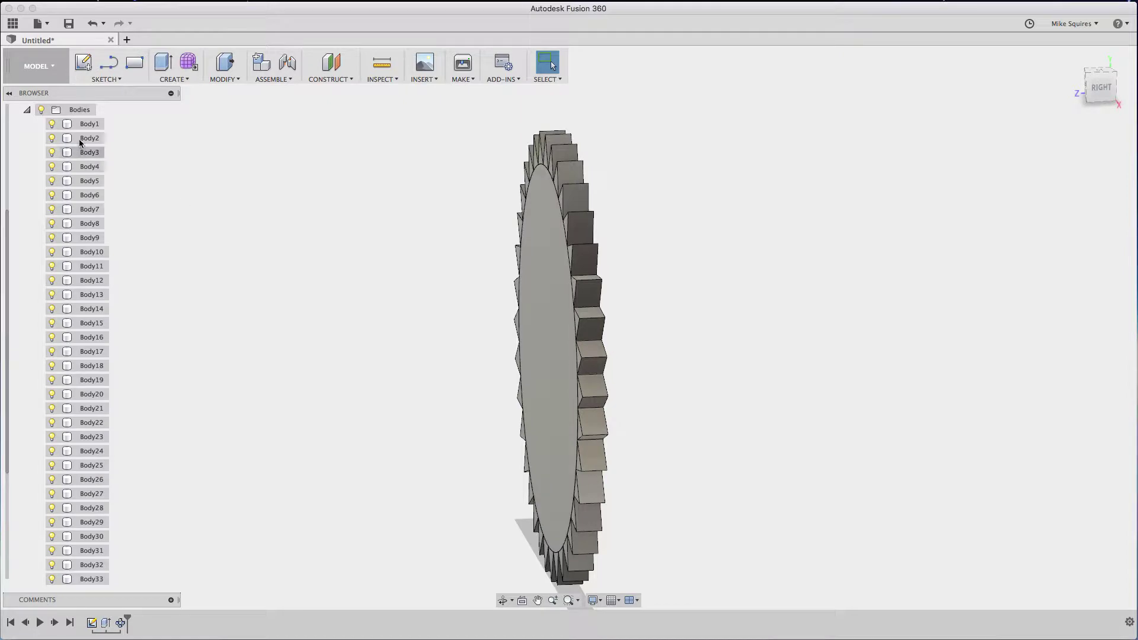
pyautogui.click(28, 111)
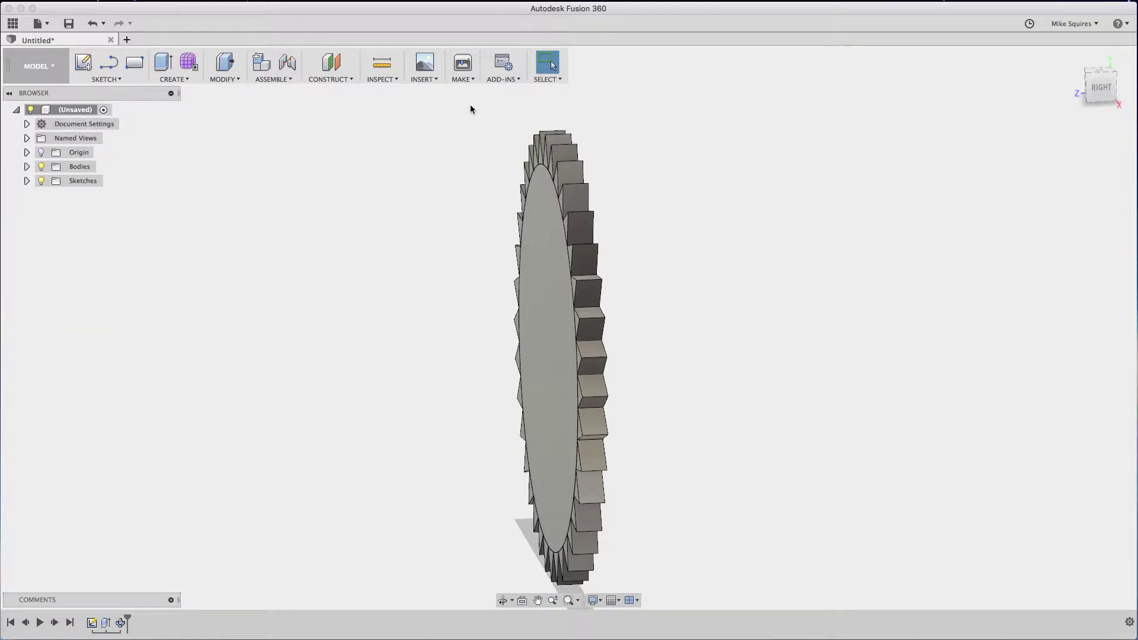
# Combine all the patterned toothed disc bodies into one body using the Join operation
pyautogui.moveTo(470, 109); pyautogui.dragTo(724, 634)
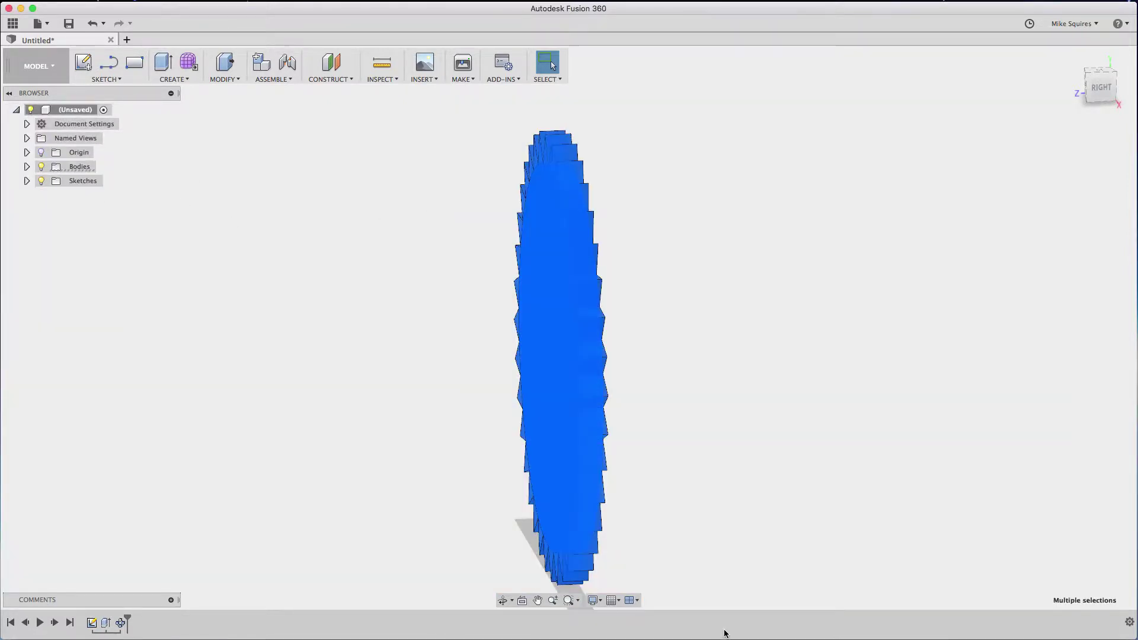
pyautogui.click(224, 79)
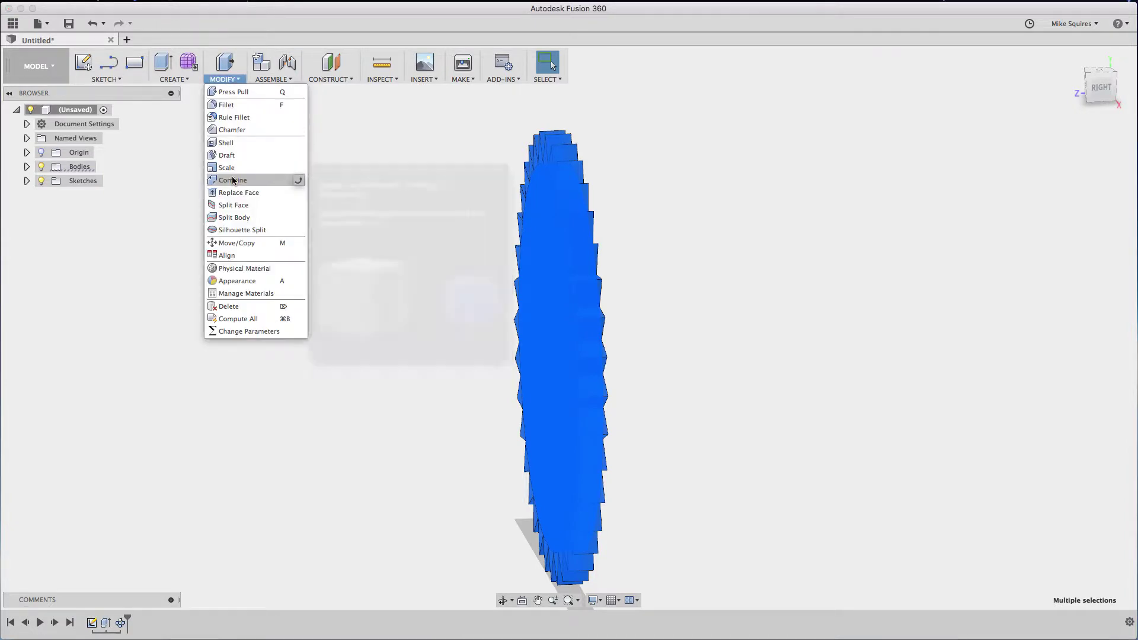
pyautogui.click(233, 180)
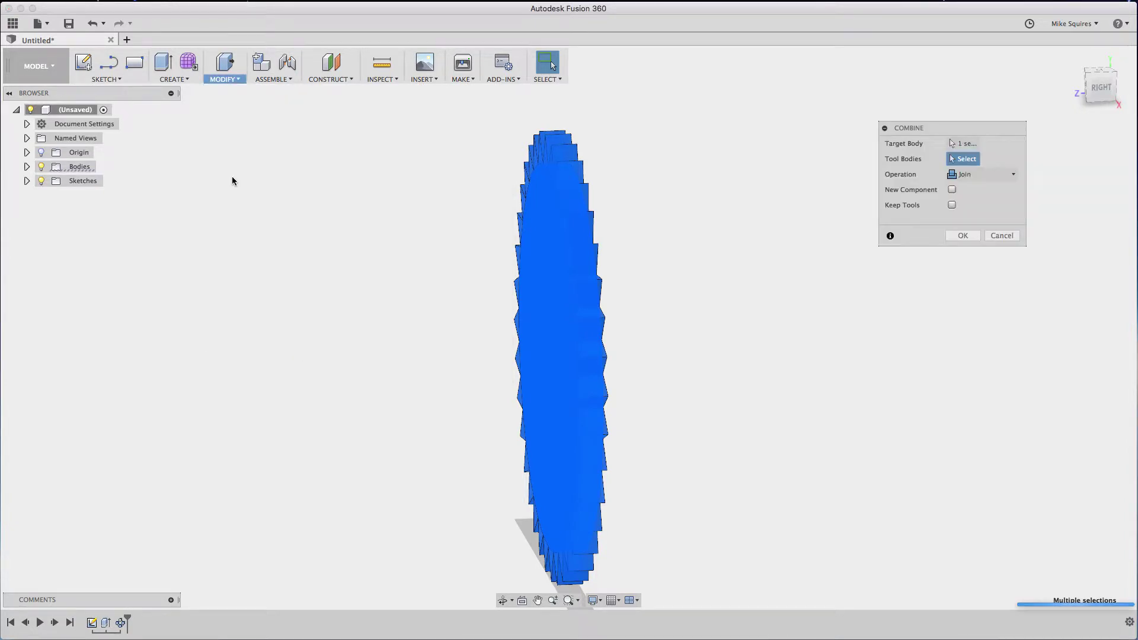
pyautogui.click(959, 235)
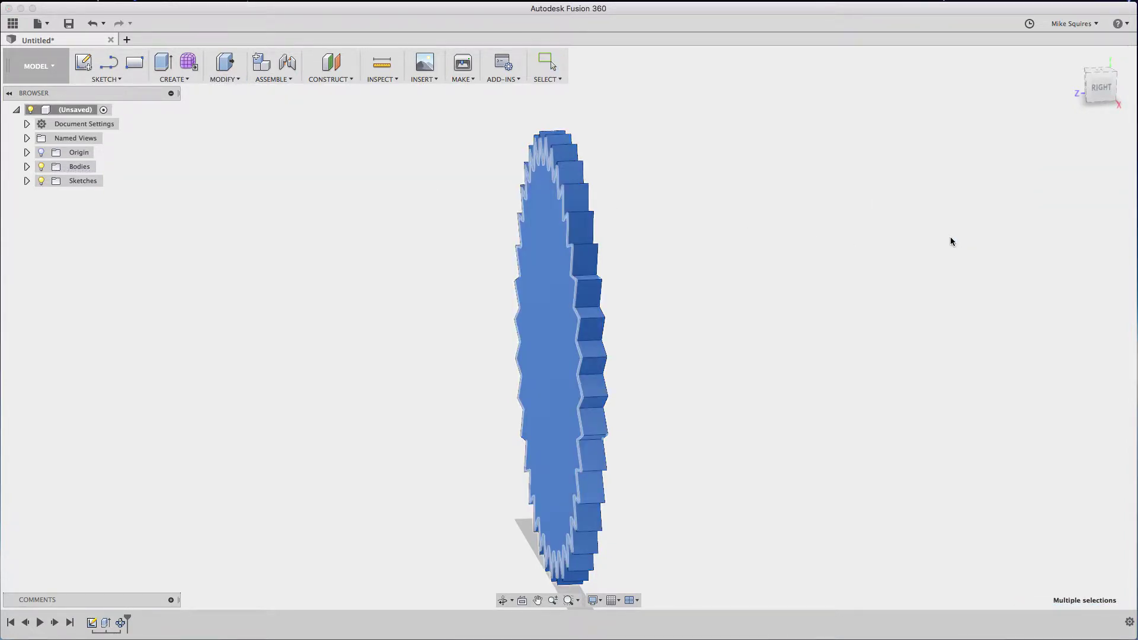
# Sketch an 18 mm diameter circle centred on the origin on the wheel's front face
pyautogui.moveTo(1095, 86); pyautogui.dragTo(581, 196)
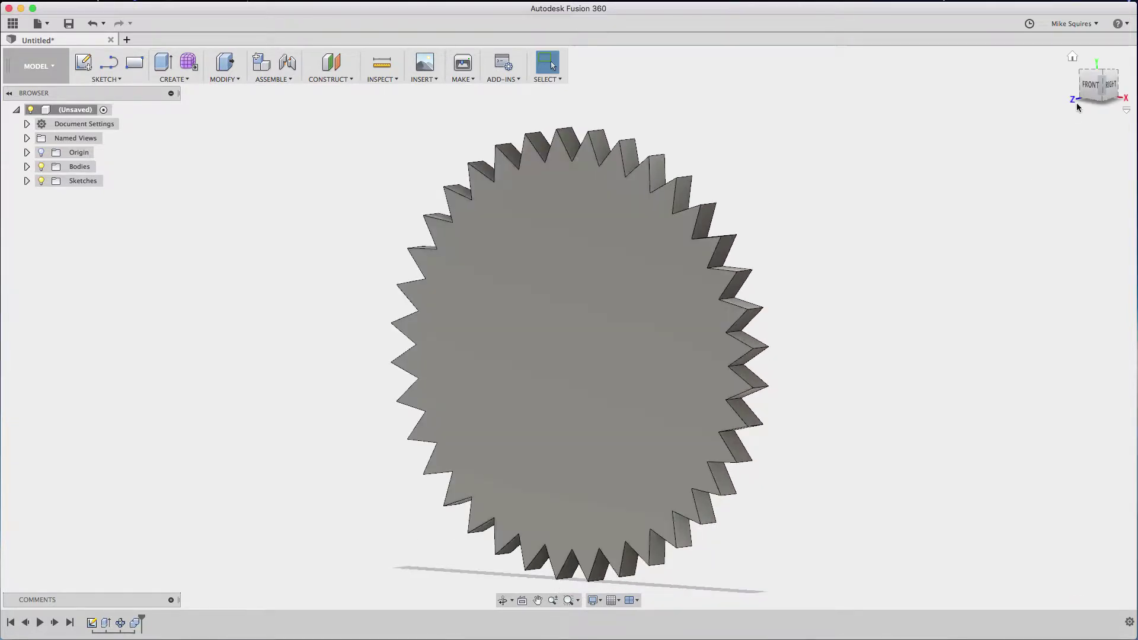
pyautogui.click(1089, 86)
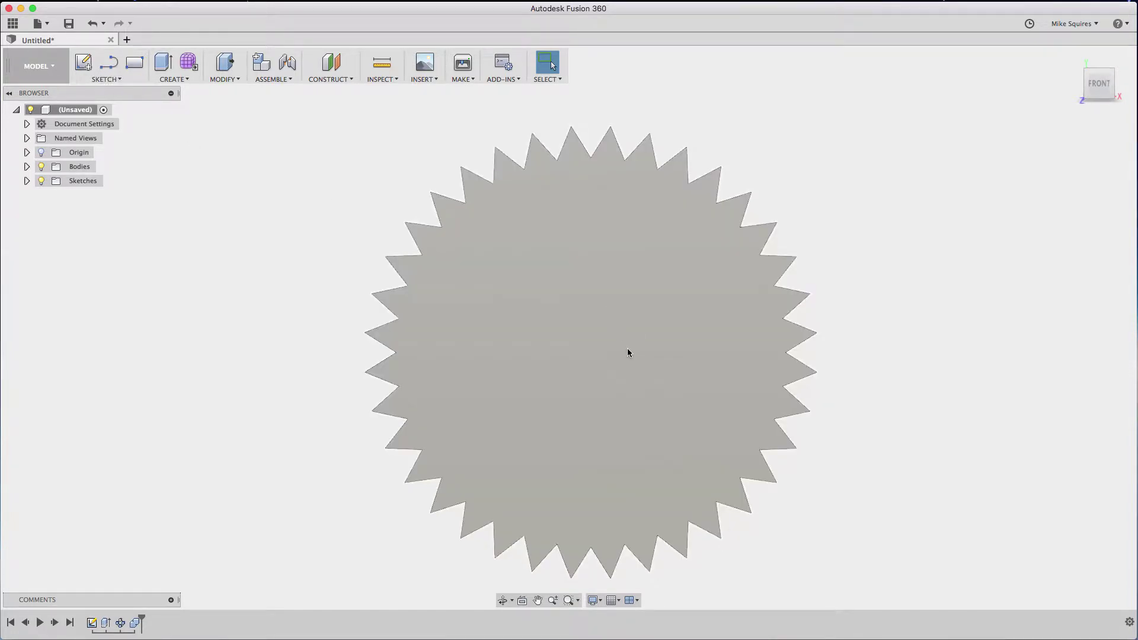
pyautogui.click(103, 79)
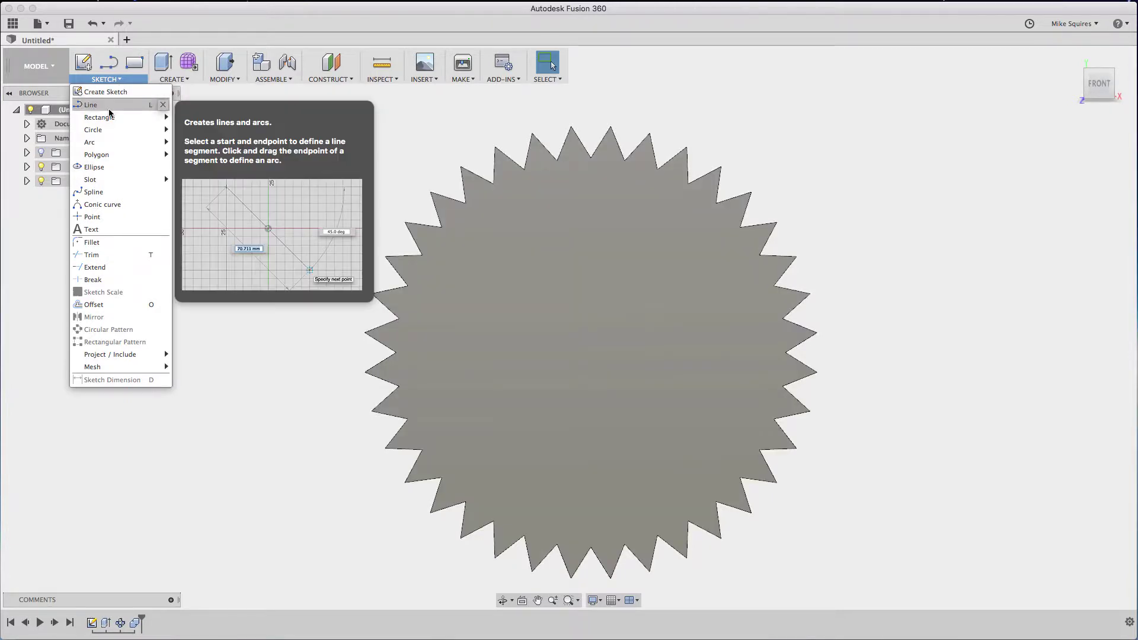
pyautogui.click(216, 130)
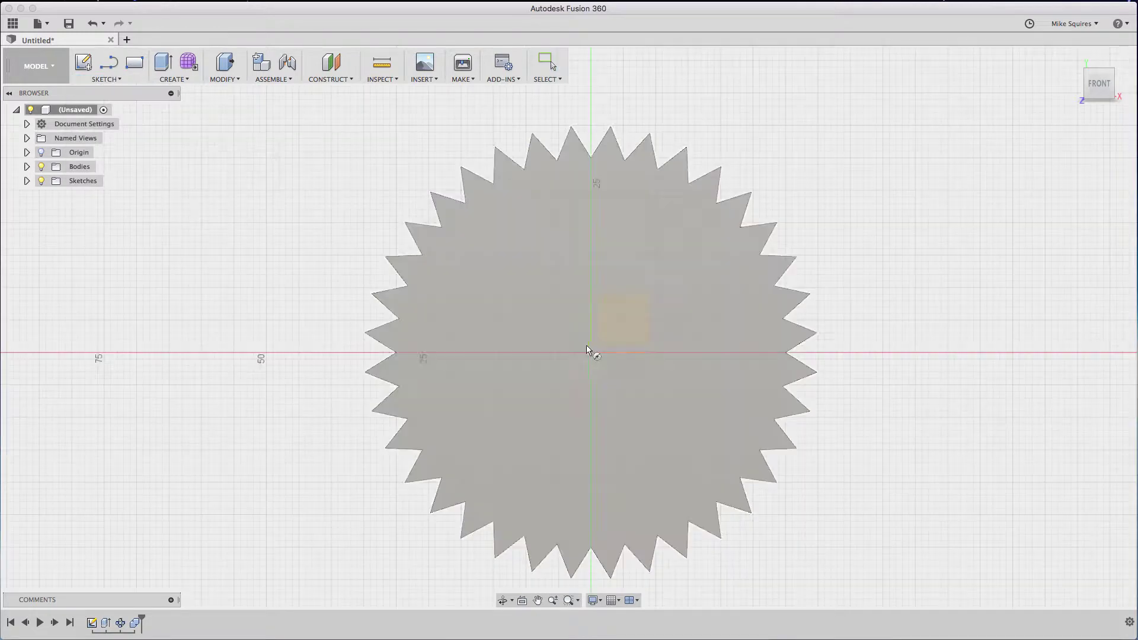
pyautogui.click(656, 446)
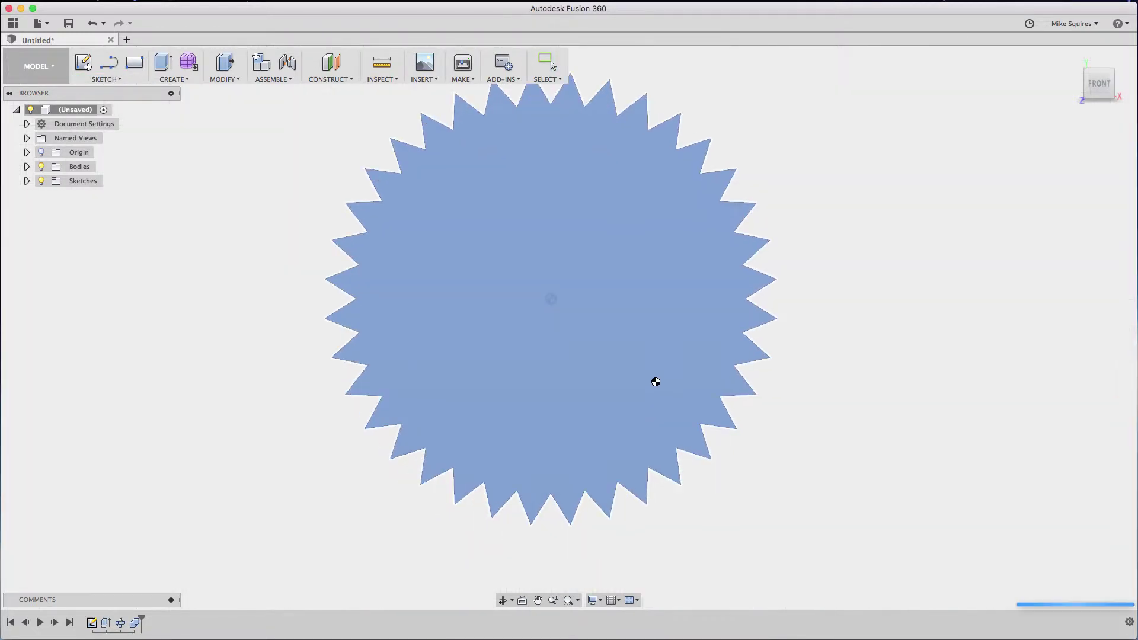
pyautogui.click(502, 233)
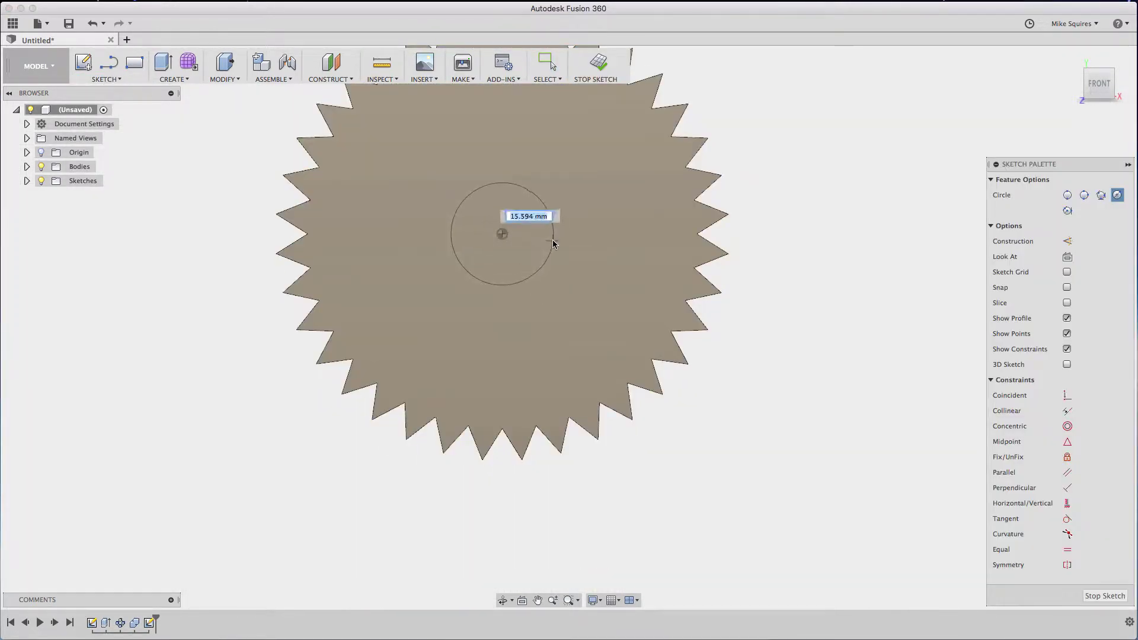
pyautogui.write('18')
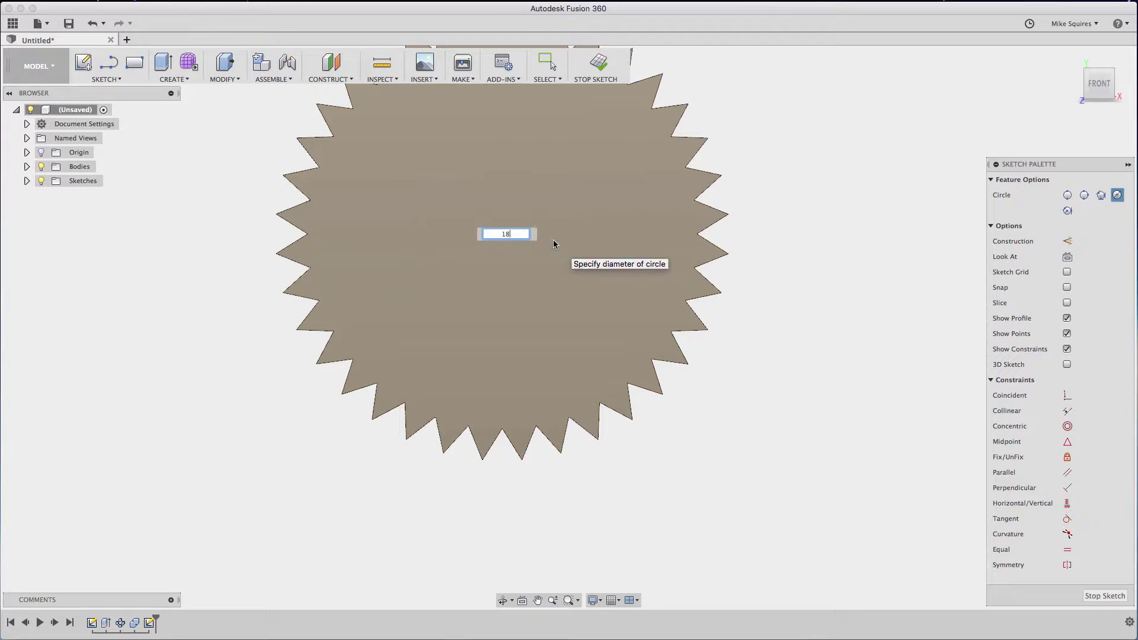
pyautogui.press('Tab')
pyautogui.press('Return')
pyautogui.press('Escape')
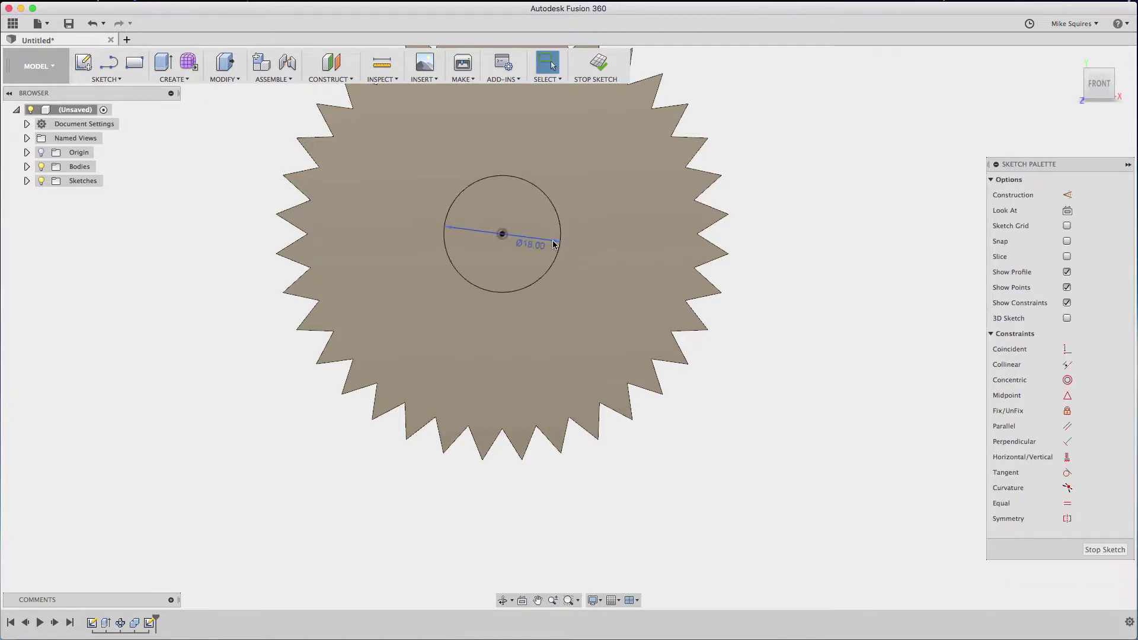
# Offset the 18 mm circle outward by 3 mm
pyautogui.click(110, 81)
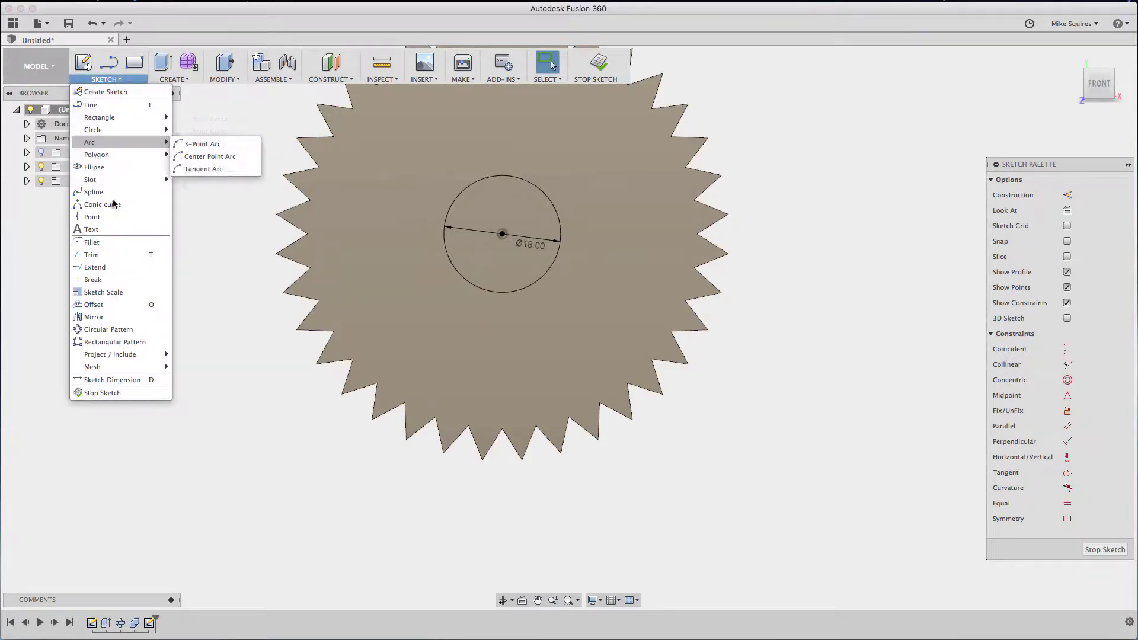
pyautogui.click(94, 304)
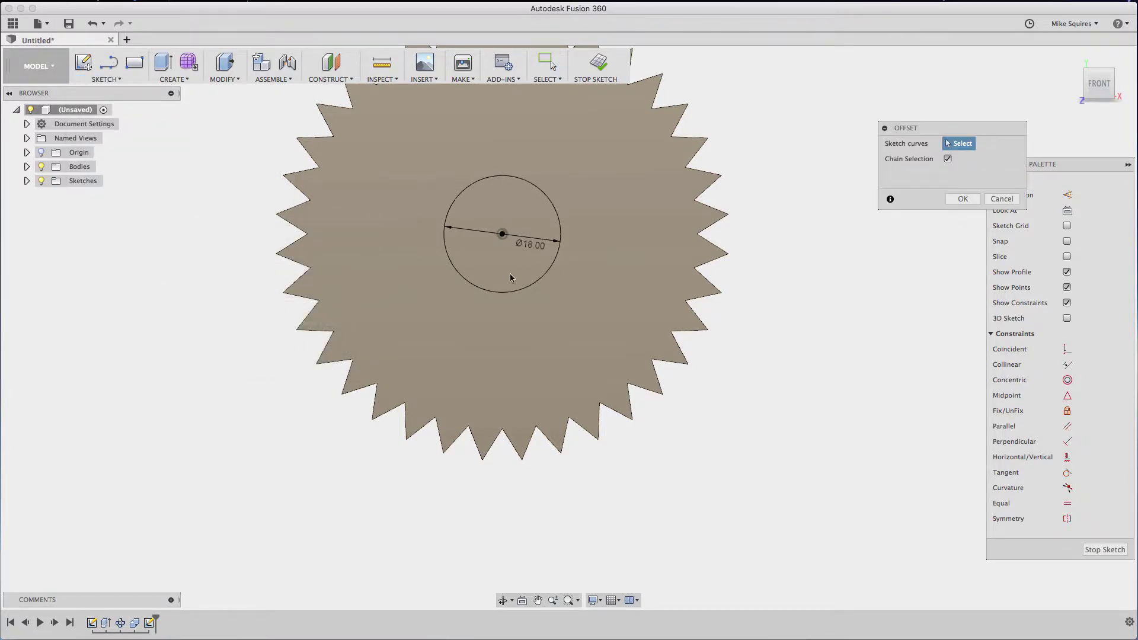
pyautogui.click(554, 270)
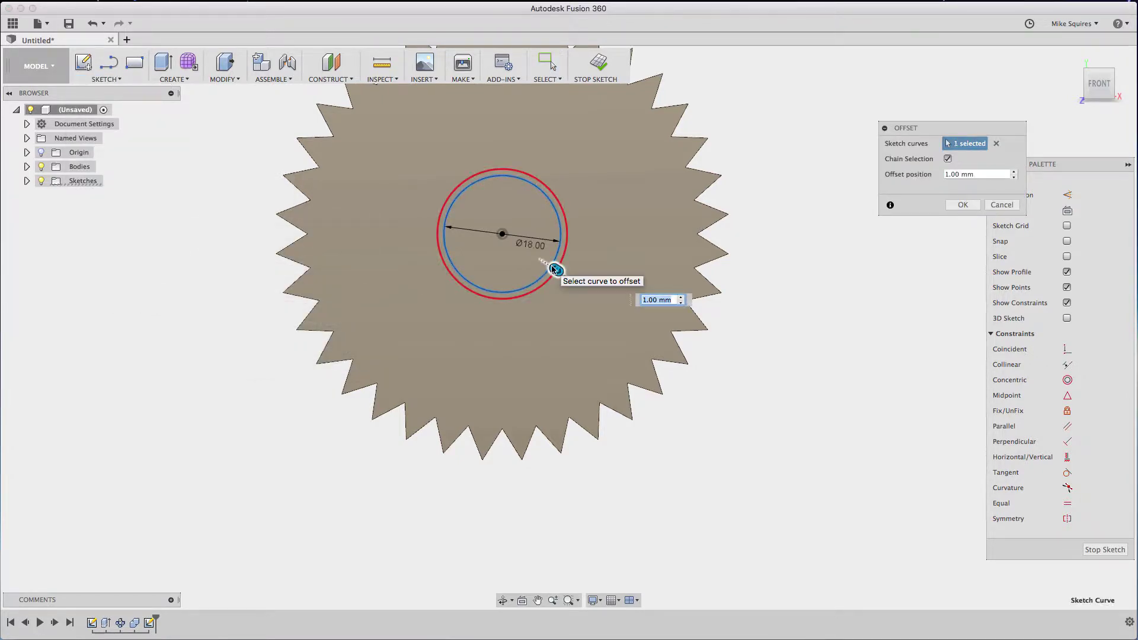
pyautogui.write('3')
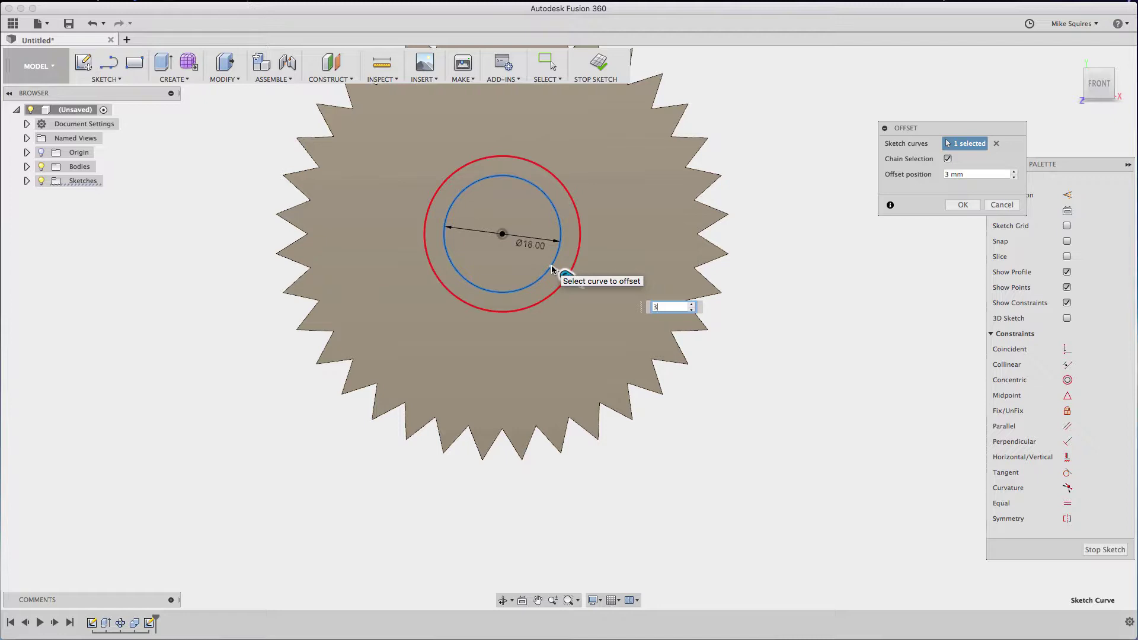
pyautogui.press('Return')
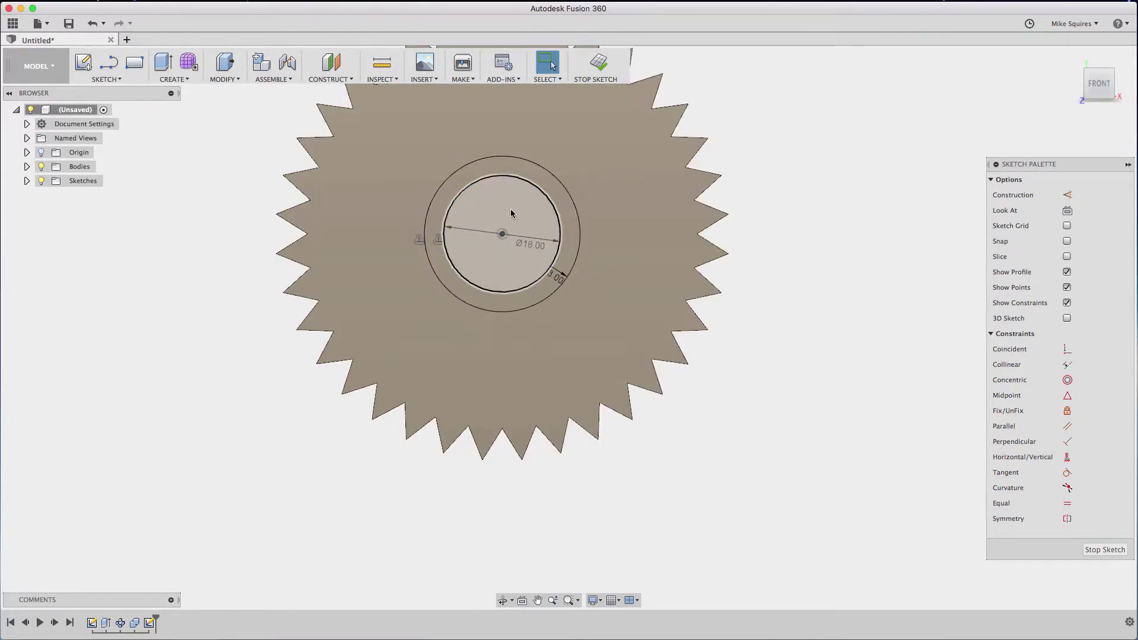
# Try extruding the ring profile between the two circles 4 mm from the wheel's front face and view it at an angle
pyautogui.click(165, 61)
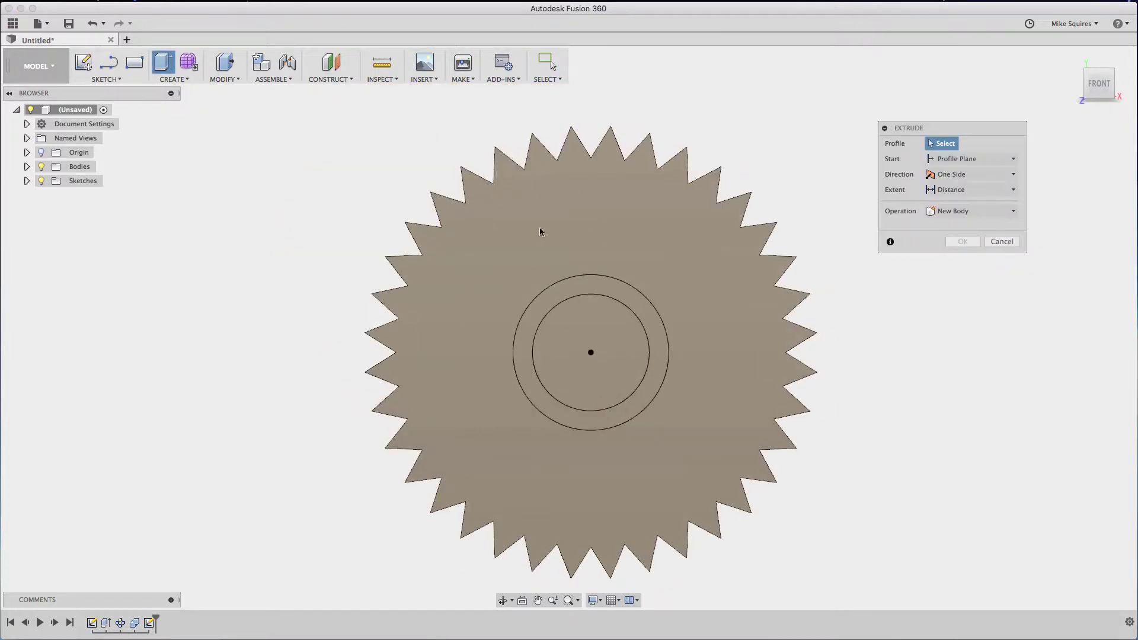
pyautogui.click(596, 290)
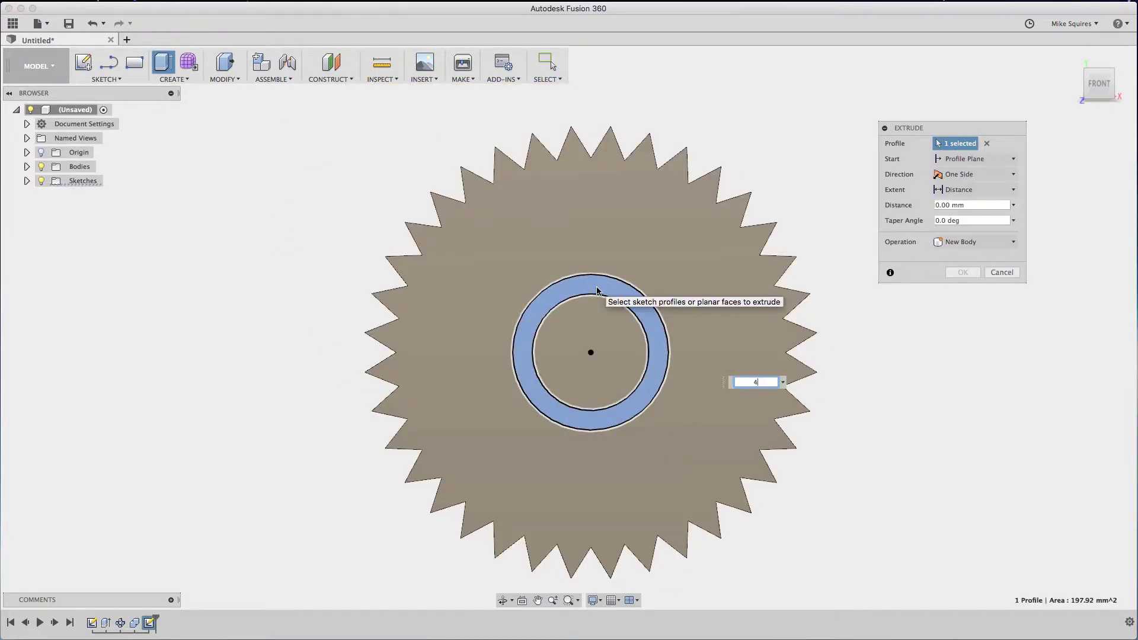
pyautogui.press('Return')
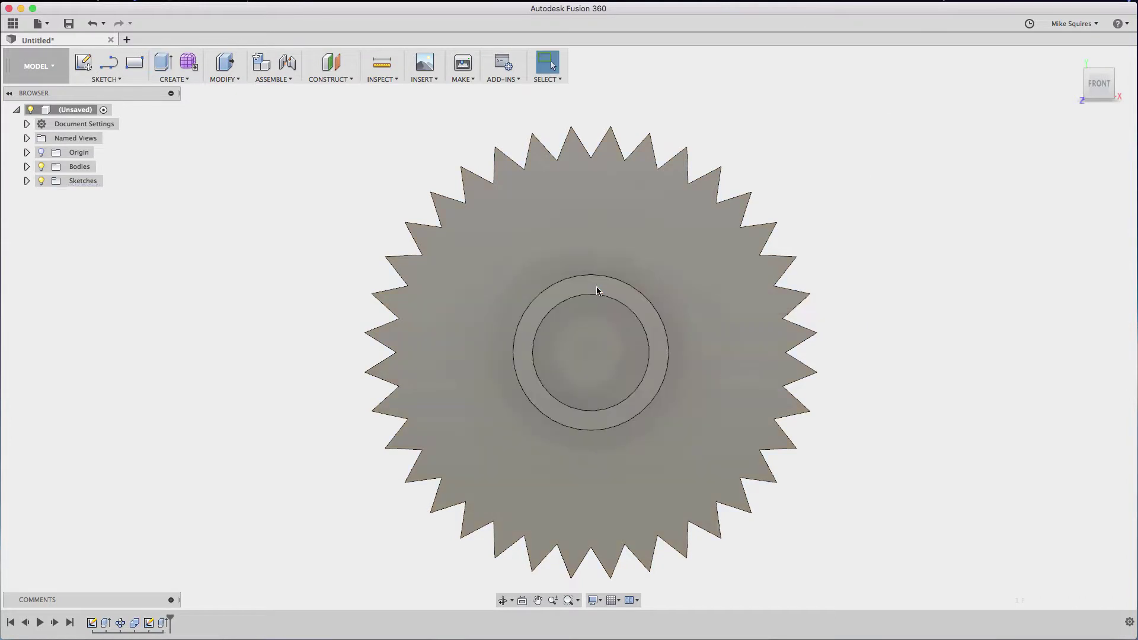
pyautogui.click(1096, 86)
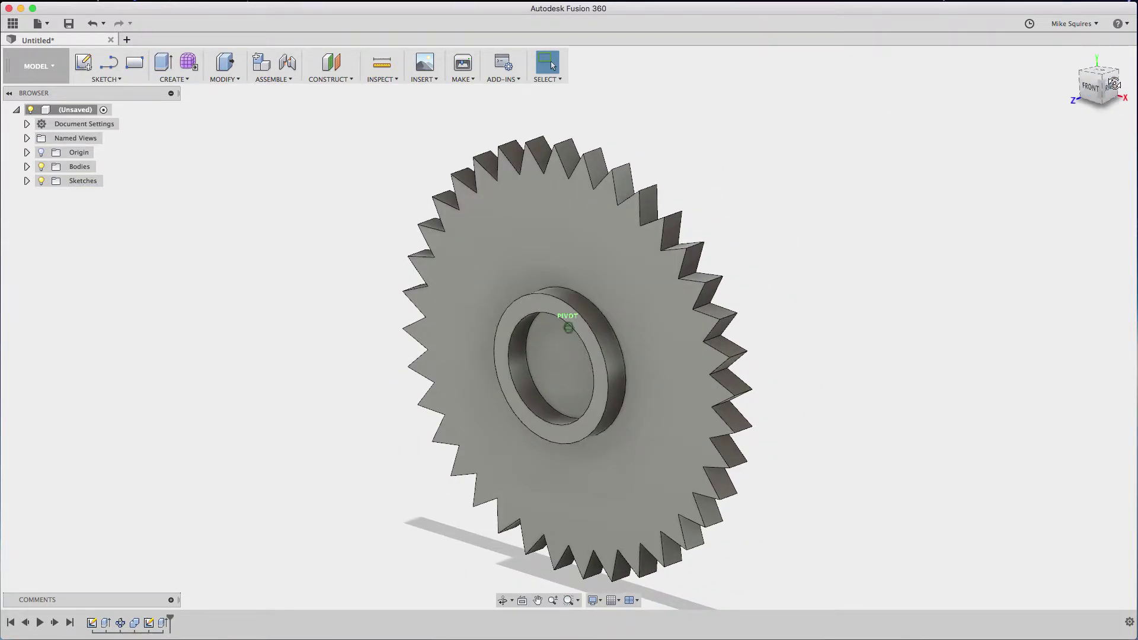
pyautogui.click(1090, 93)
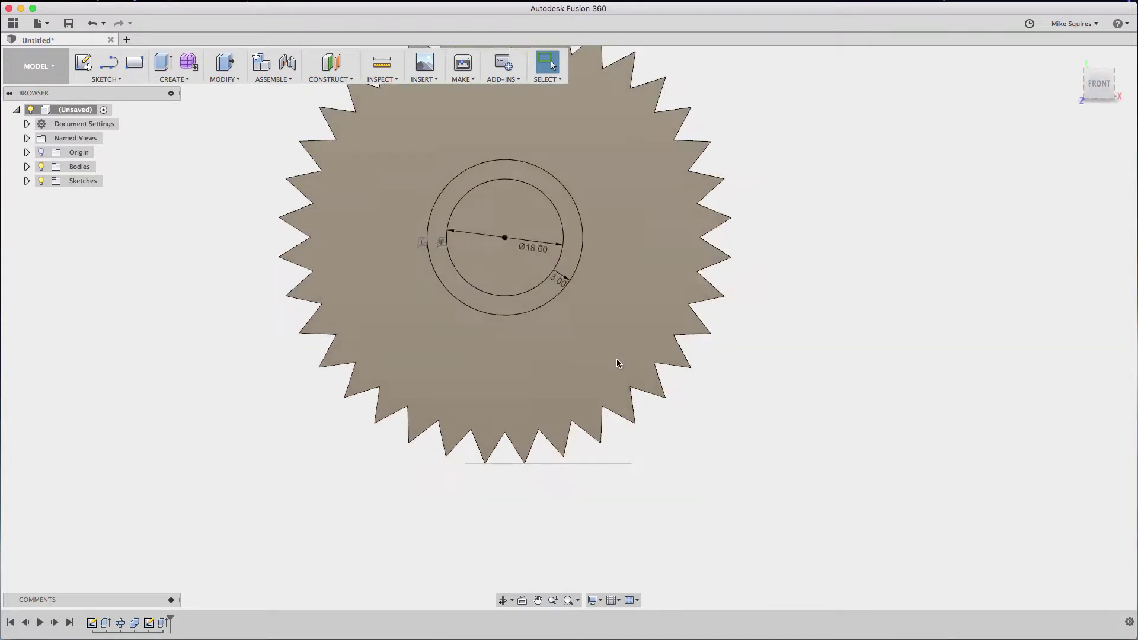
# Draw a horizontal line about 17 mm long from the circles' centre past the outer circle and make it construction geometry
pyautogui.click(109, 62)
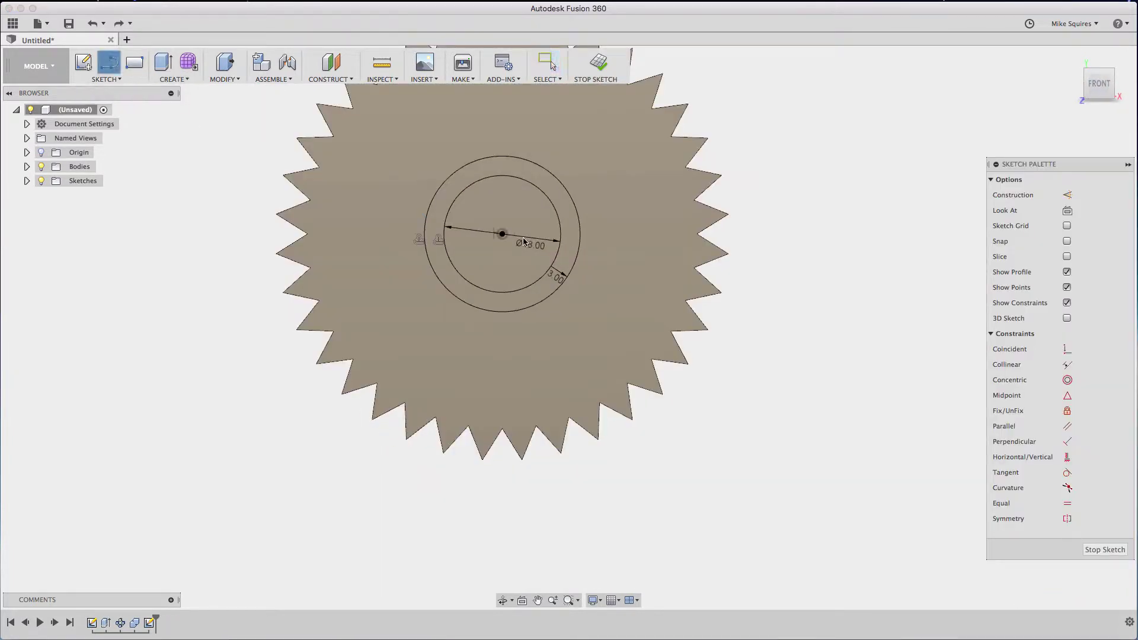
pyautogui.click(502, 234)
pyautogui.click(611, 233)
pyautogui.press('Escape')
pyautogui.rightClick(585, 237)
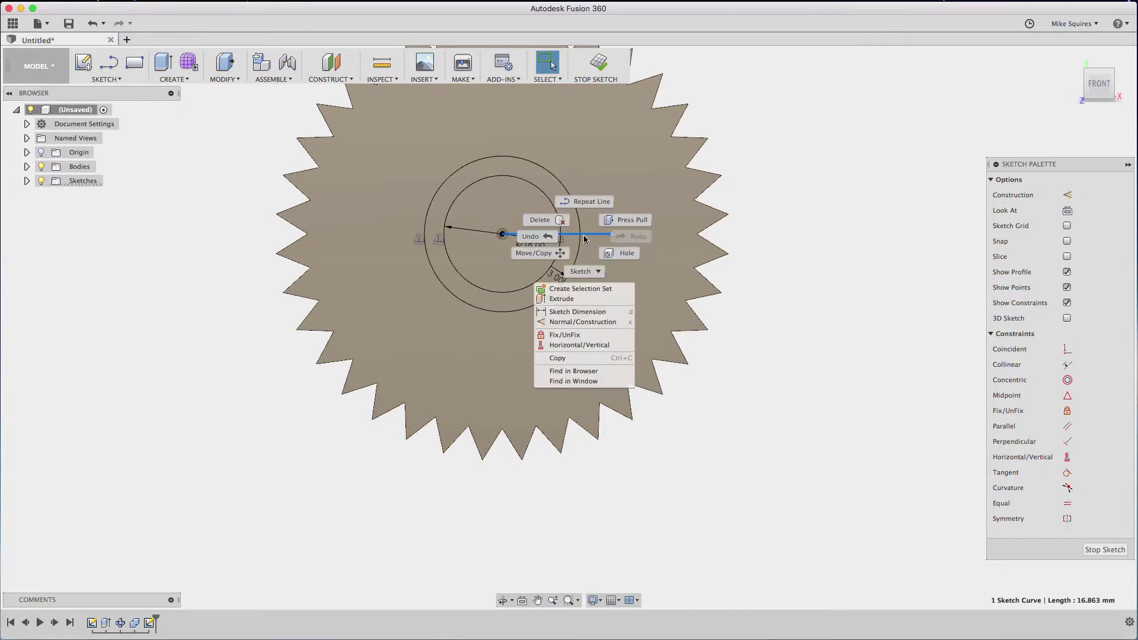
pyautogui.click(571, 324)
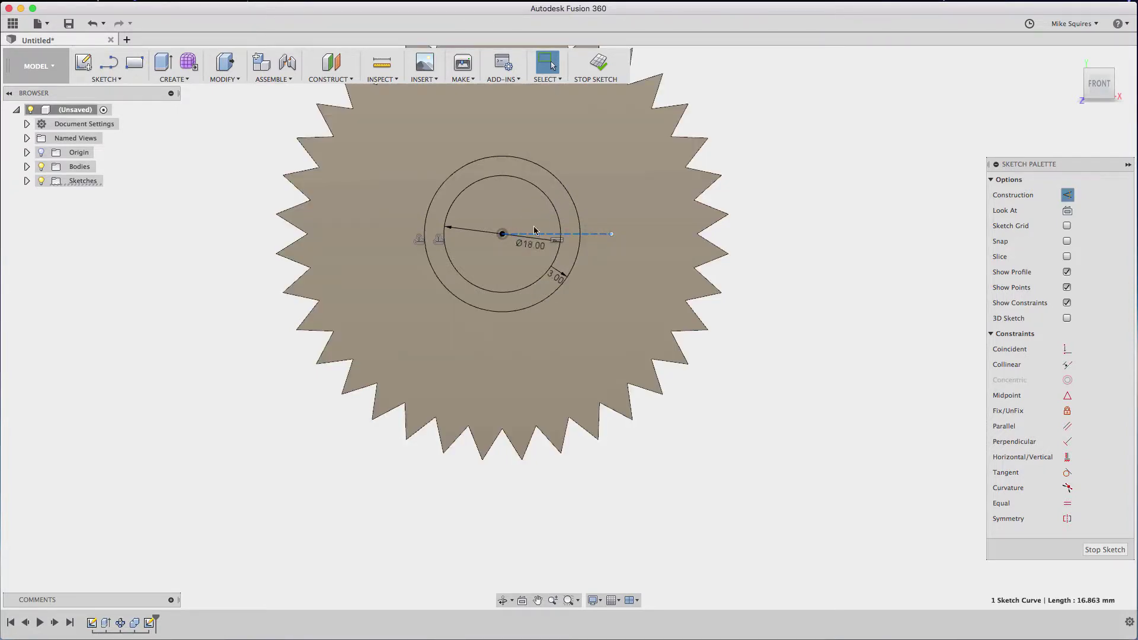
# Draw a line about 16 mm long from the centre at 20 degrees above the horizontal line and make it construction geometry
pyautogui.click(116, 71)
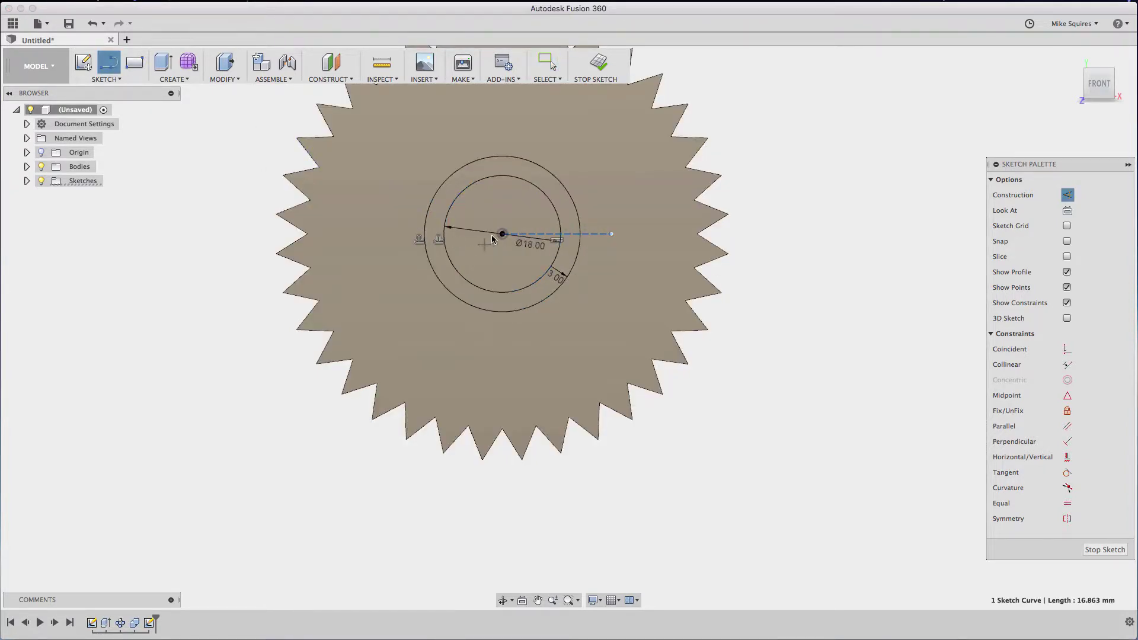
pyautogui.click(502, 233)
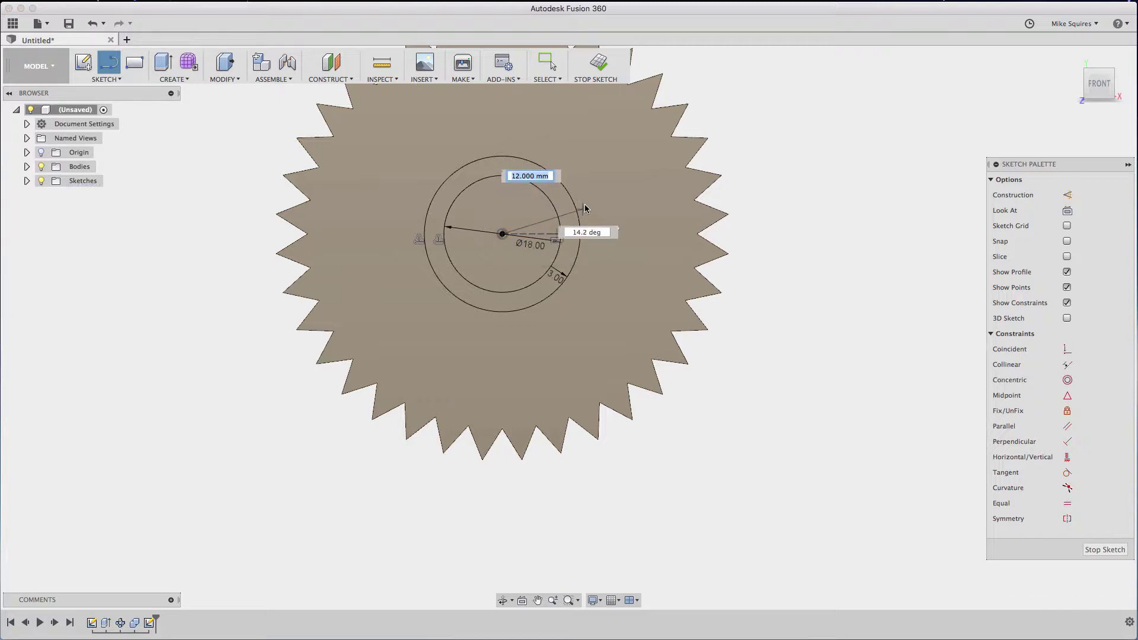
pyautogui.press('Tab')
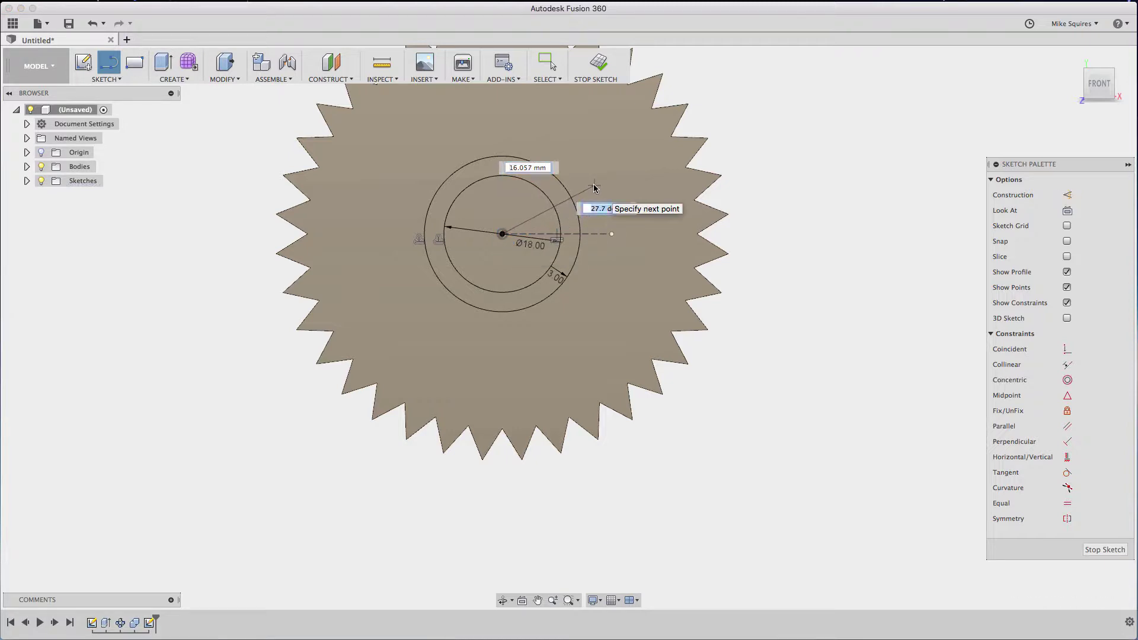
pyautogui.write('20')
pyautogui.press('Return')
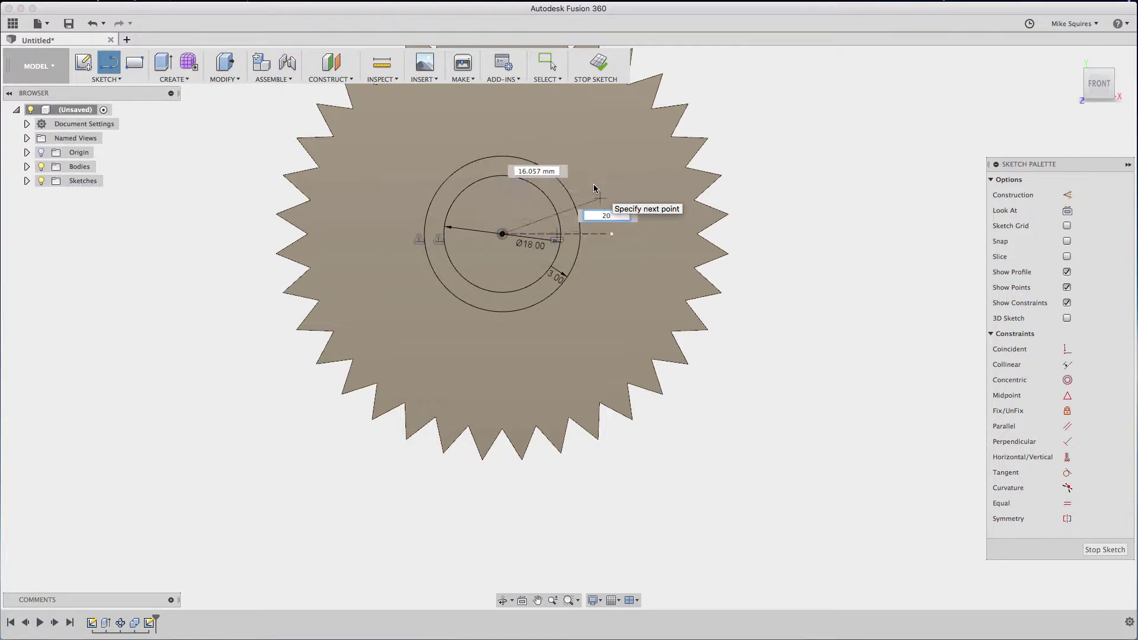
pyautogui.press('Escape')
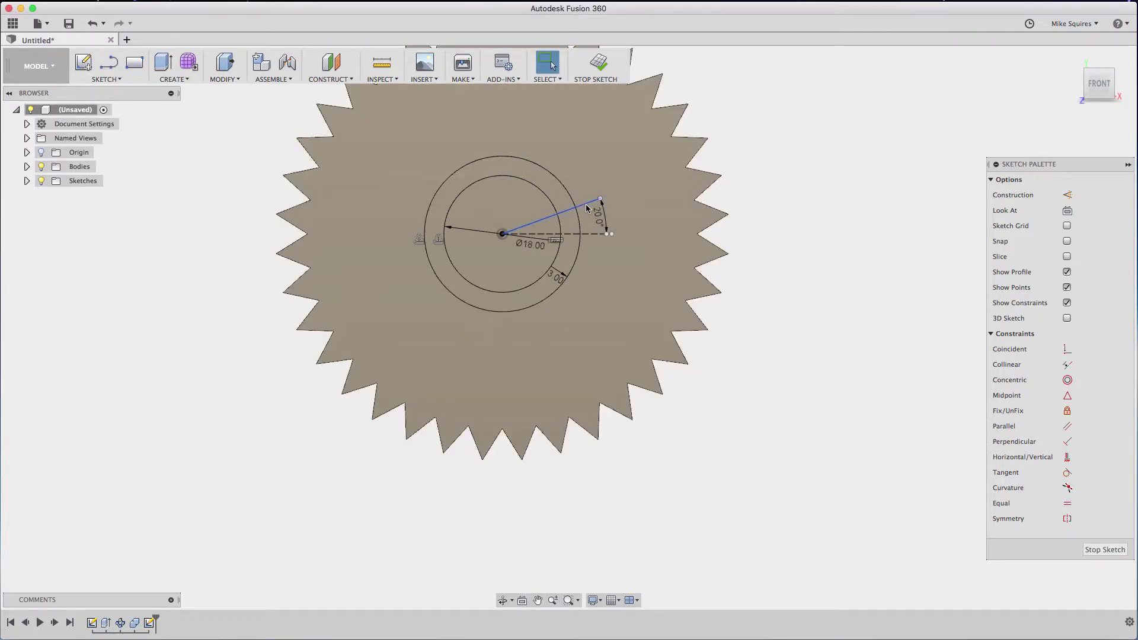
pyautogui.rightClick(586, 208)
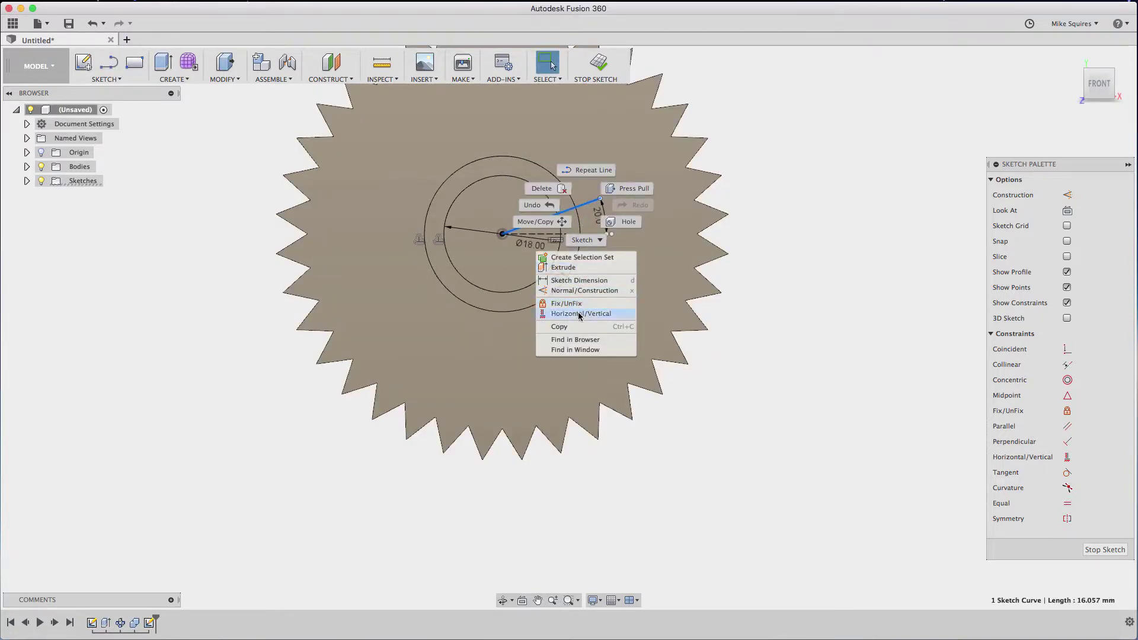
pyautogui.click(575, 291)
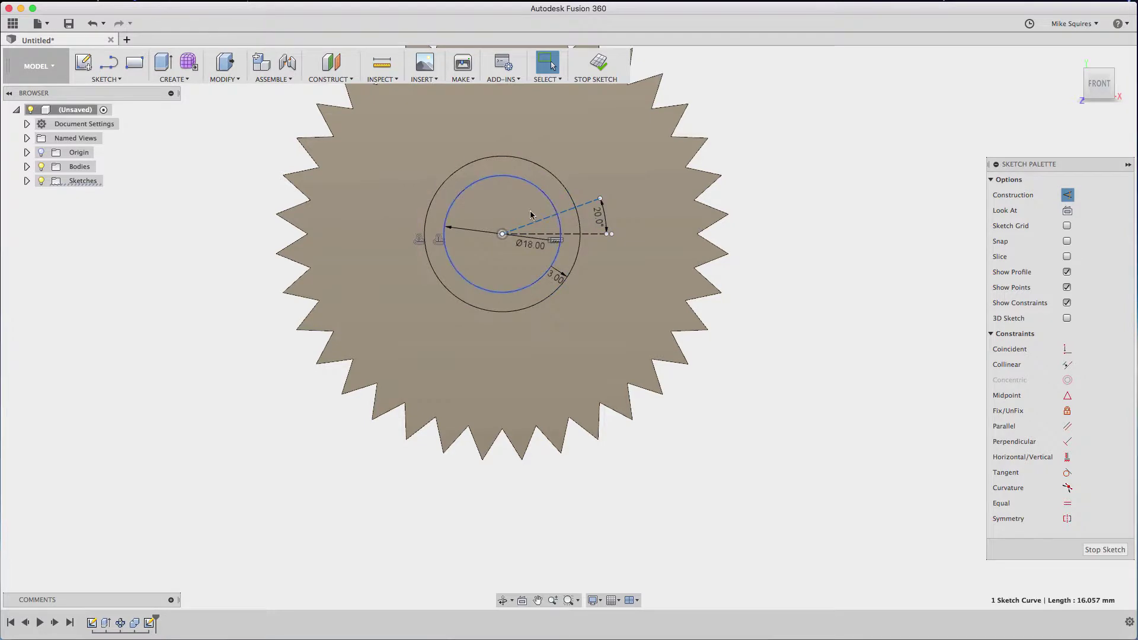
# Draw a line about 22 mm long from the centre at 10 degrees above the horizontal line and make it construction geometry
pyautogui.click(109, 70)
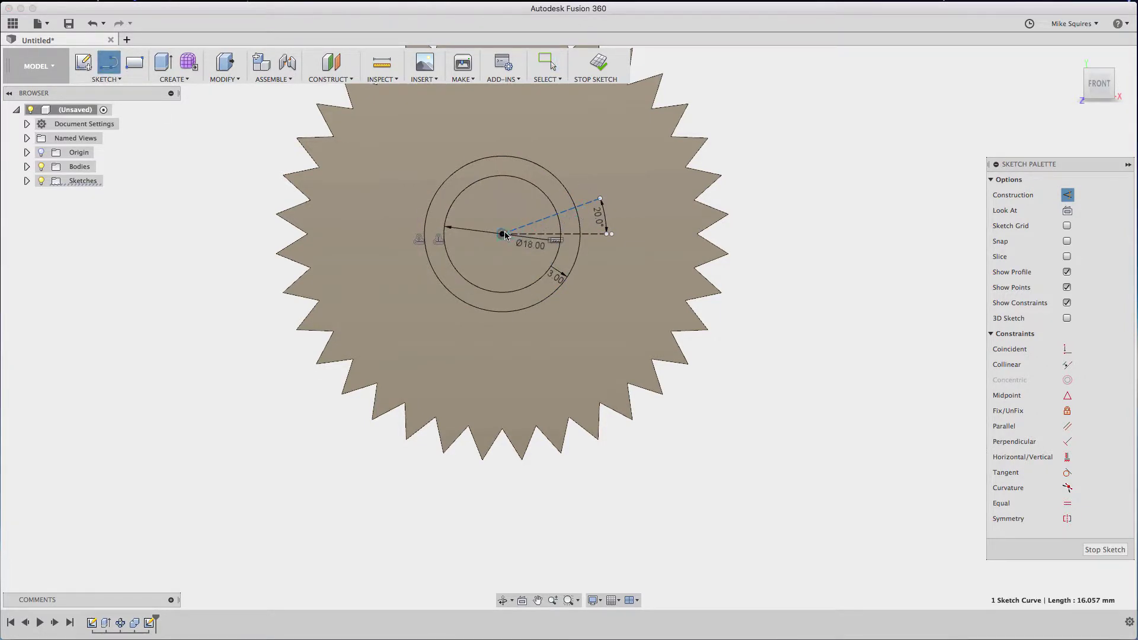
pyautogui.click(501, 234)
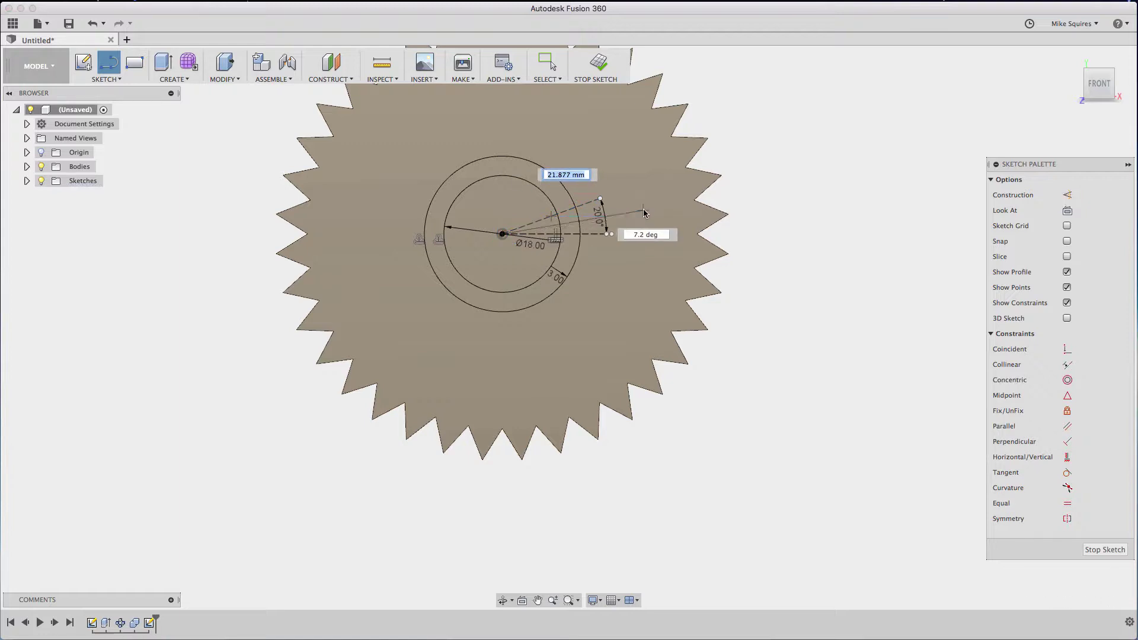
pyautogui.press('Tab')
pyautogui.write('1')
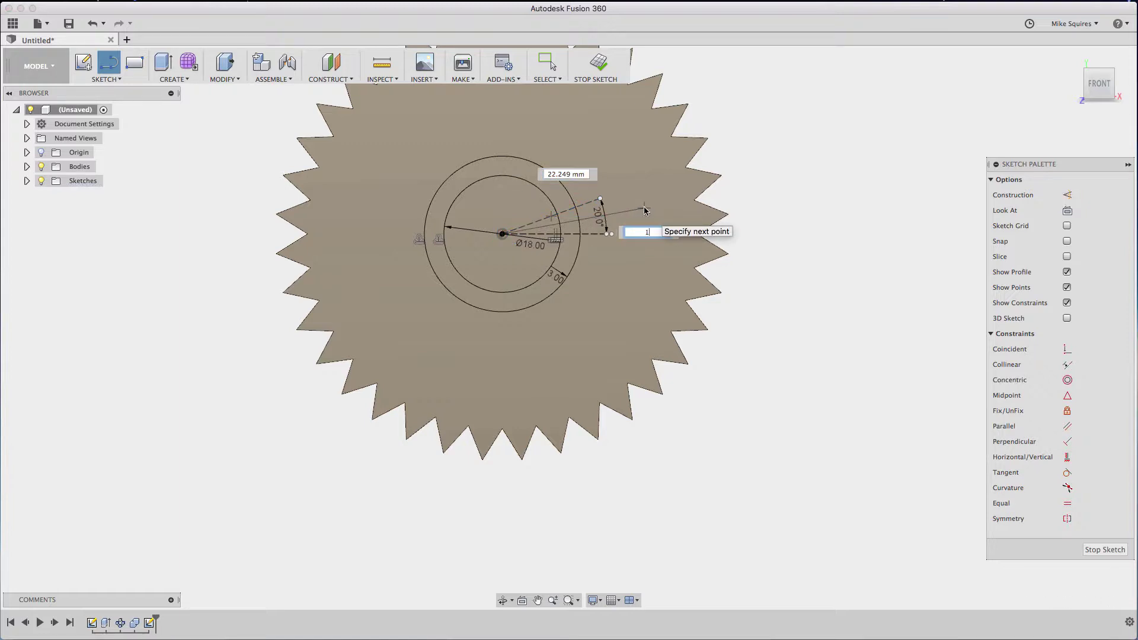
pyautogui.write('0')
pyautogui.press('Return')
pyautogui.press('Escape')
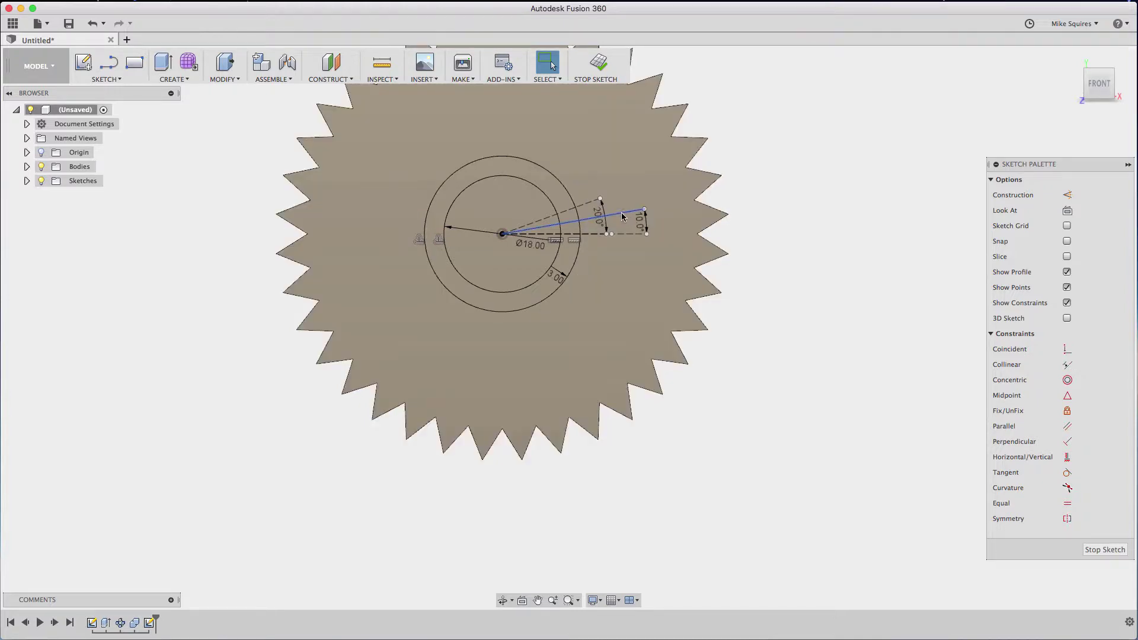
pyautogui.rightClick(623, 213)
pyautogui.click(626, 298)
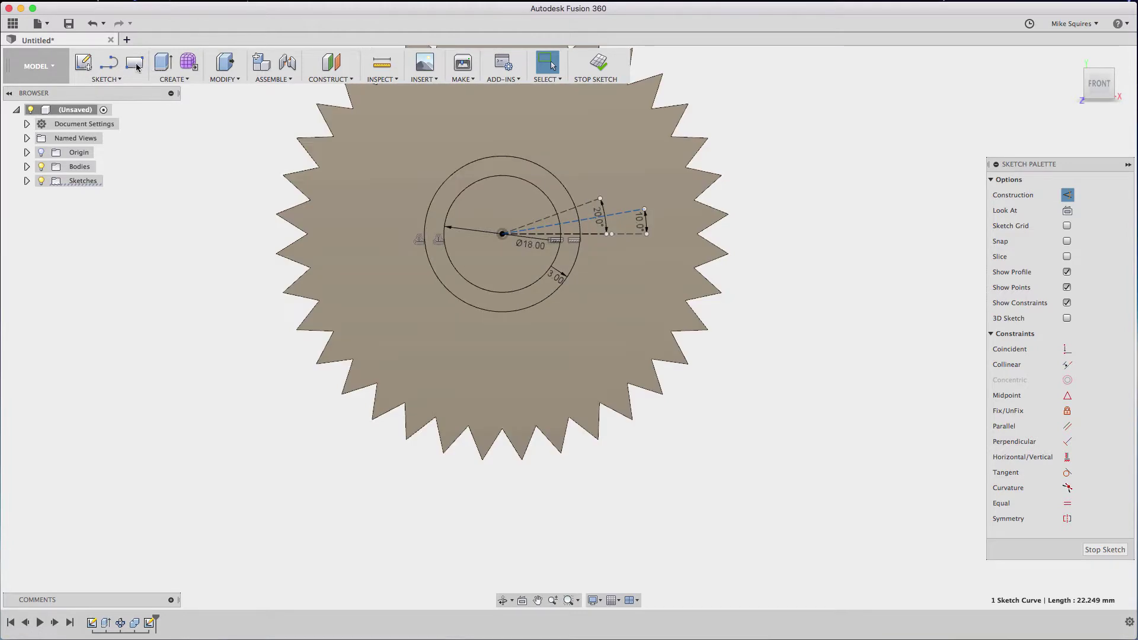
# Draw a circle about 36 mm in diameter around the rings' centre and make it construction geometry
pyautogui.click(109, 78)
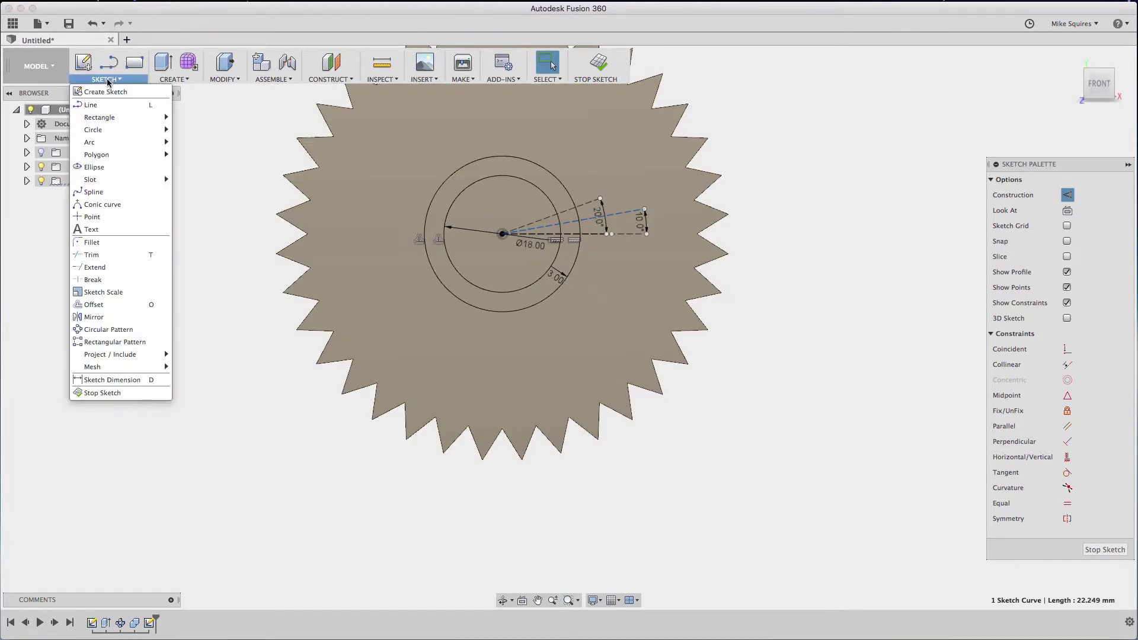
pyautogui.moveTo(107, 129)
pyautogui.click(218, 131)
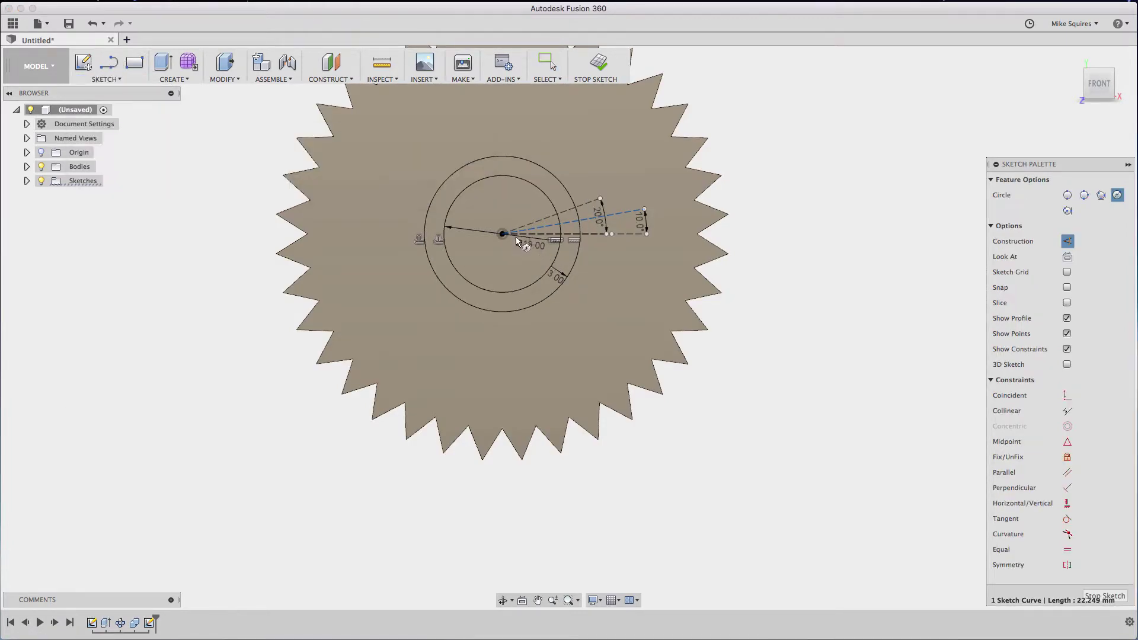
pyautogui.click(502, 234)
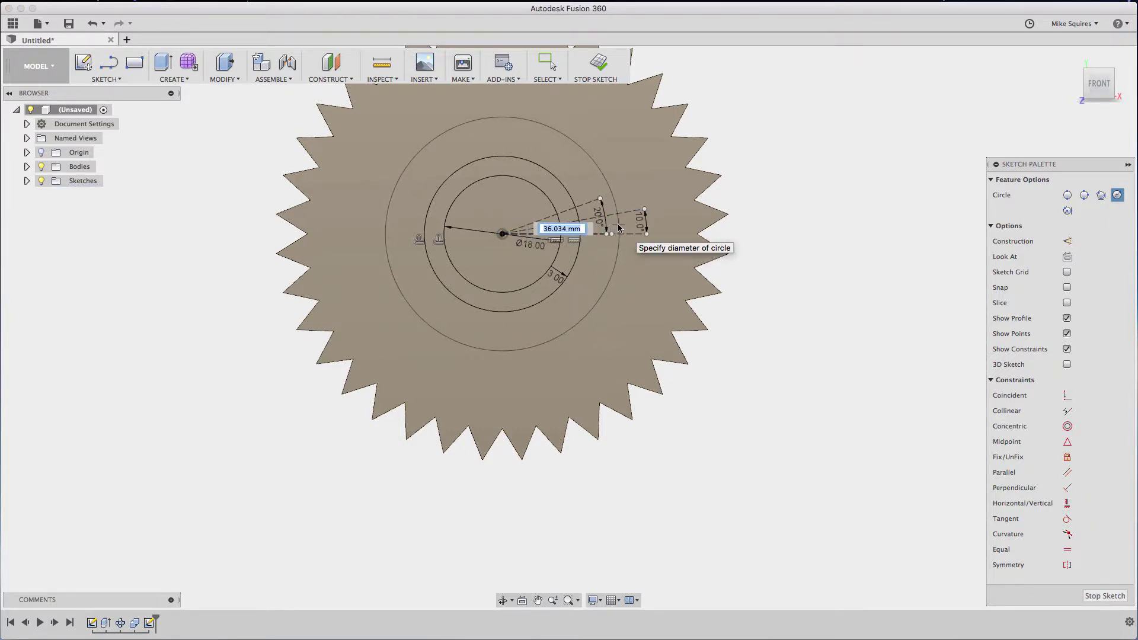
pyautogui.click(619, 229)
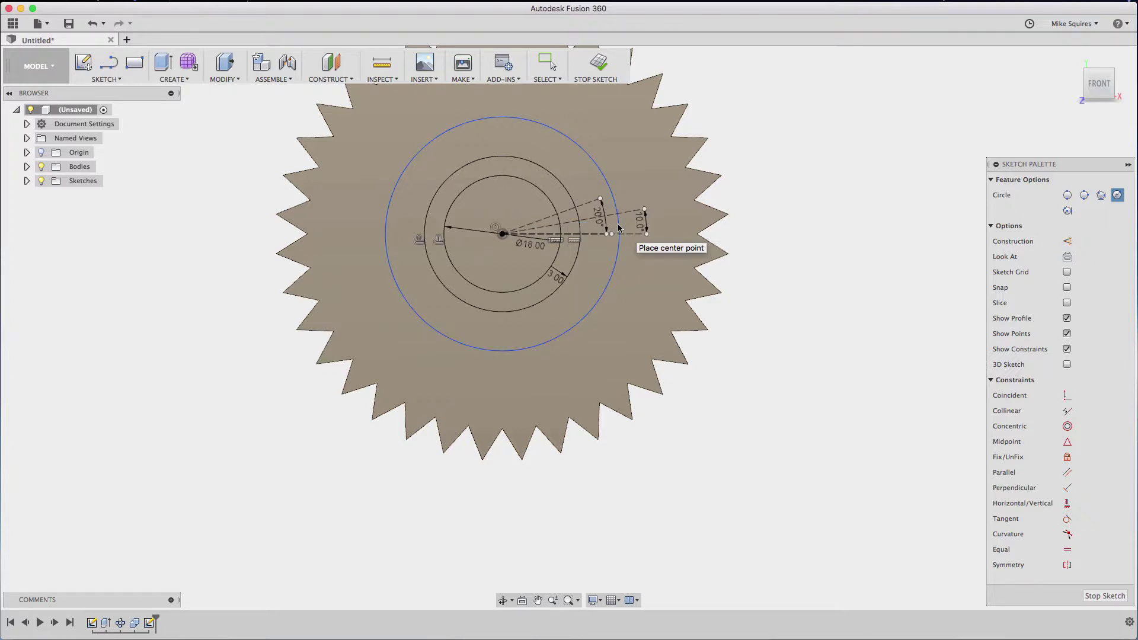
pyautogui.press('Escape')
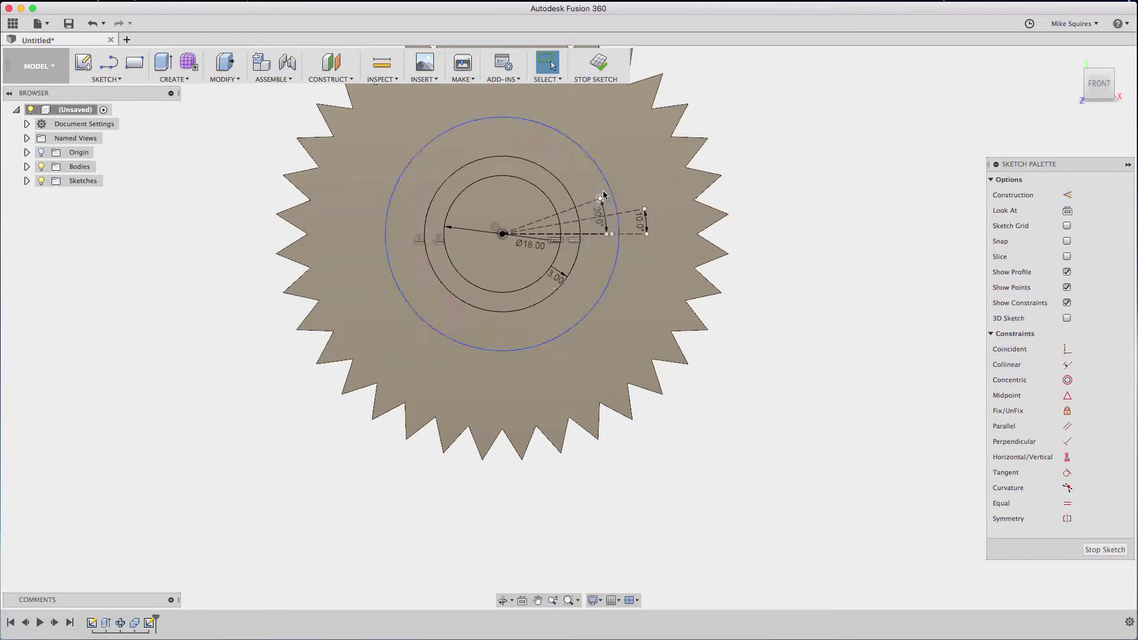
pyautogui.rightClick(605, 185)
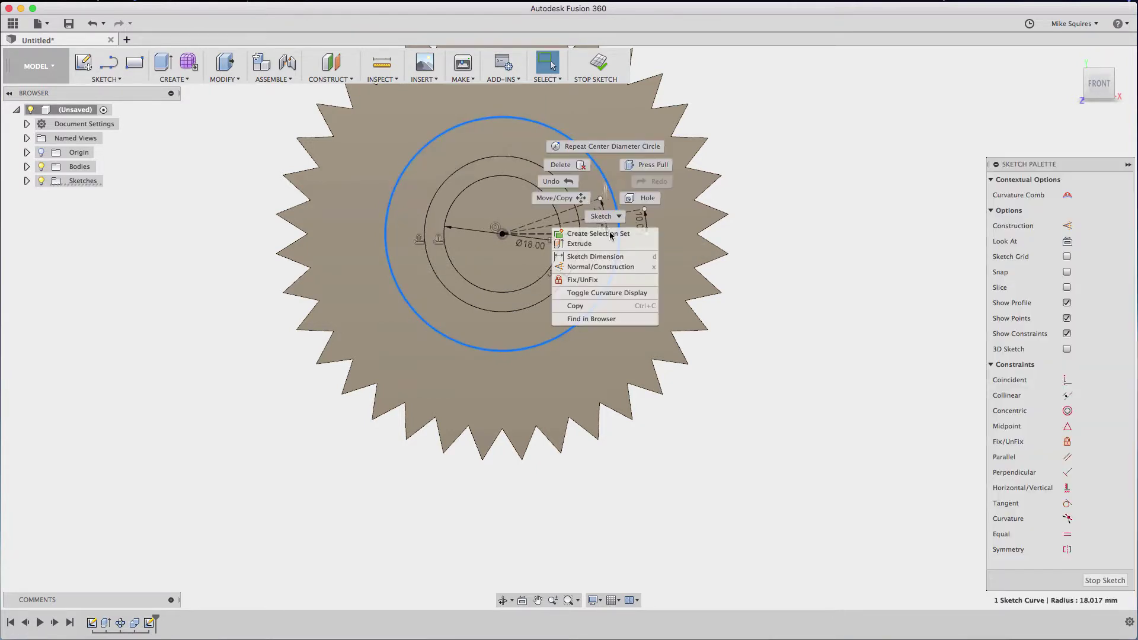
pyautogui.click(615, 268)
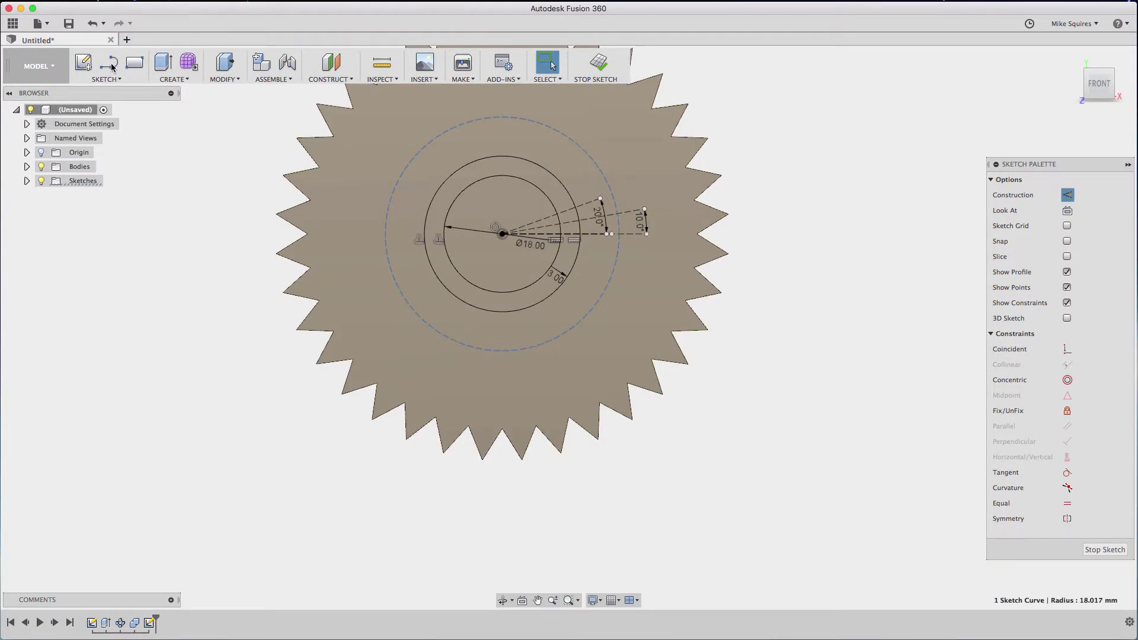
# Draw a pointed tooth from the ring's outer circle at the 20-degree and horizontal lines to the construction circle at the 10-degree line, and finish the sketch
pyautogui.click(111, 64)
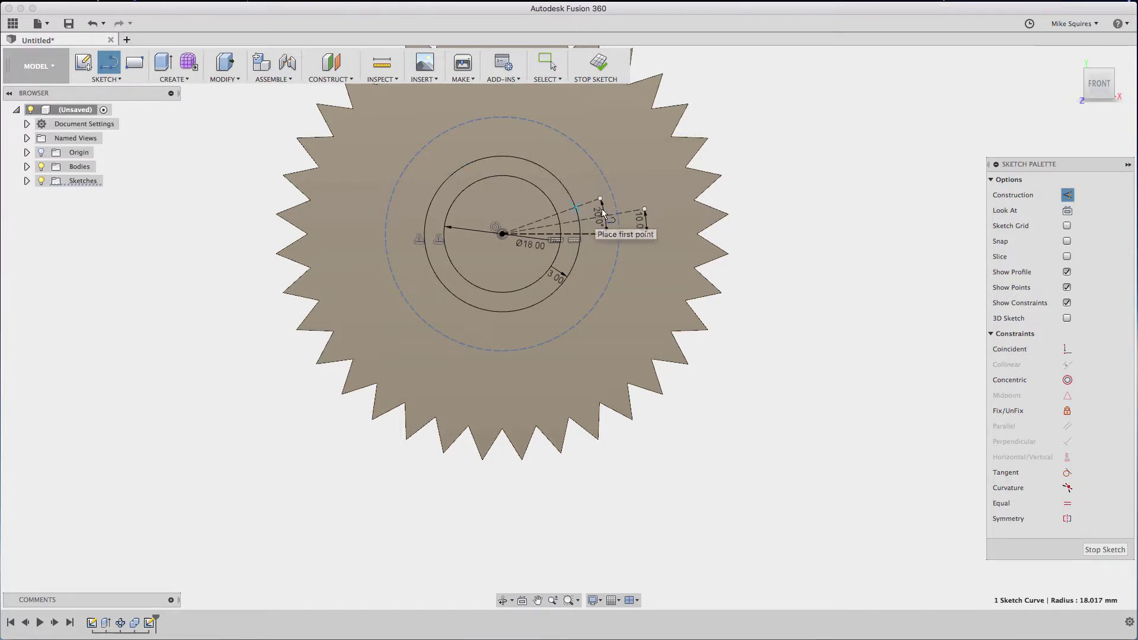
pyautogui.scroll(5, 577, 211)
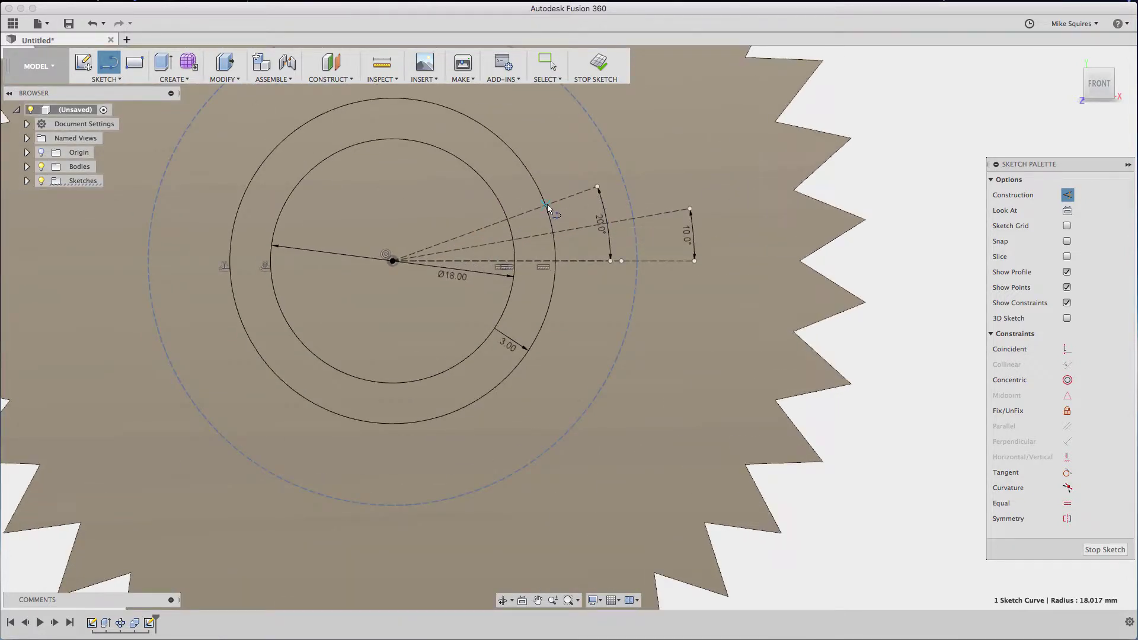
pyautogui.click(546, 206)
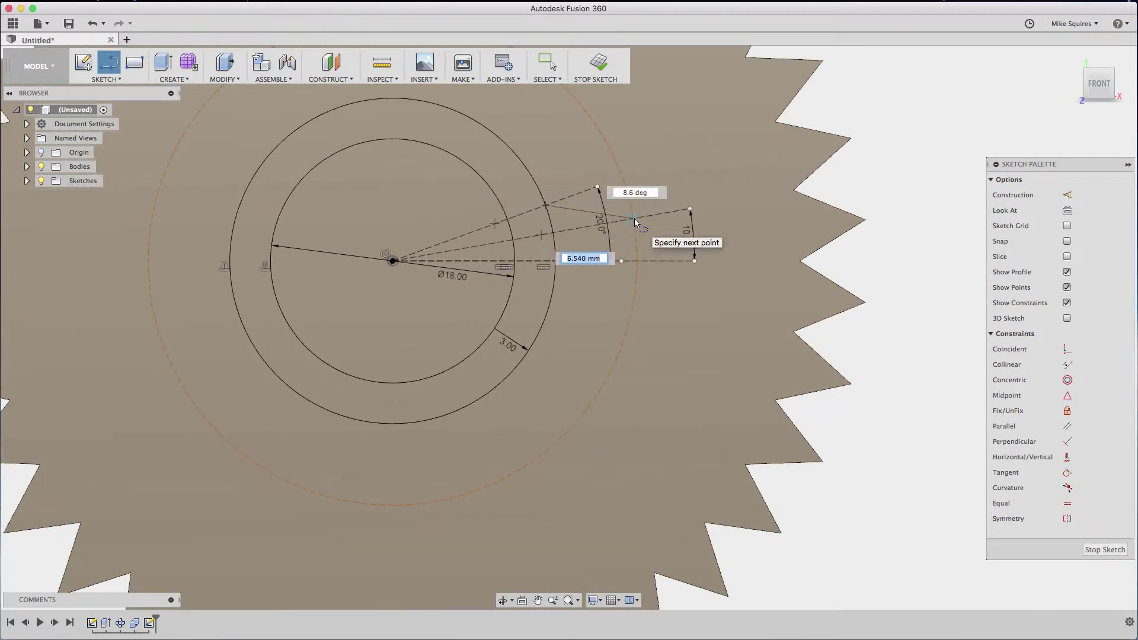
pyautogui.click(634, 219)
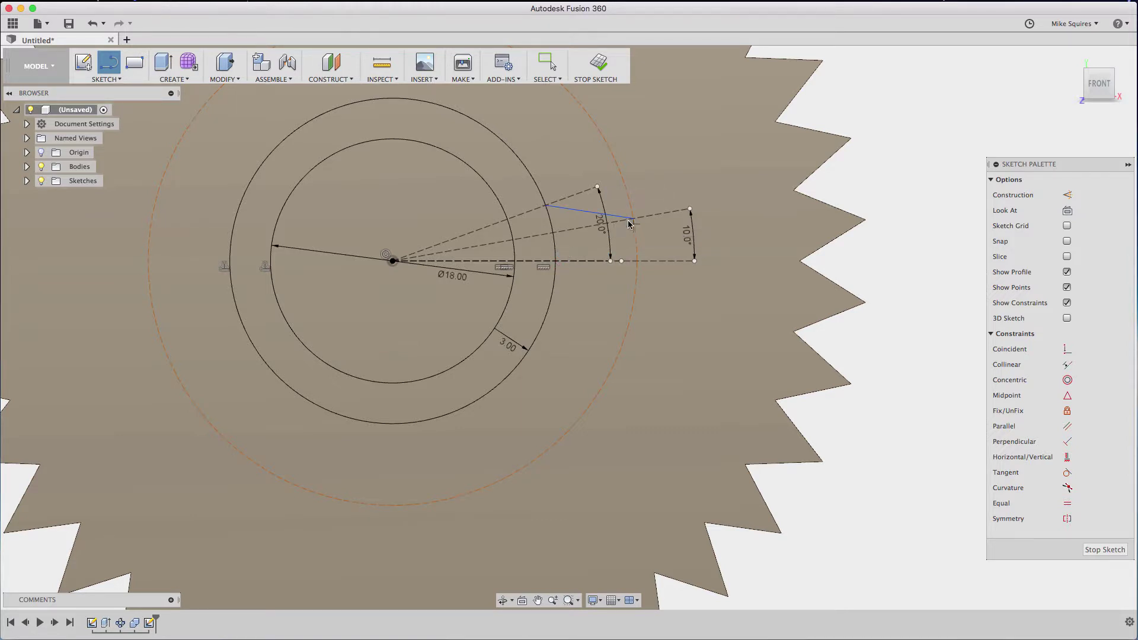
pyautogui.click(555, 261)
pyautogui.click(1085, 546)
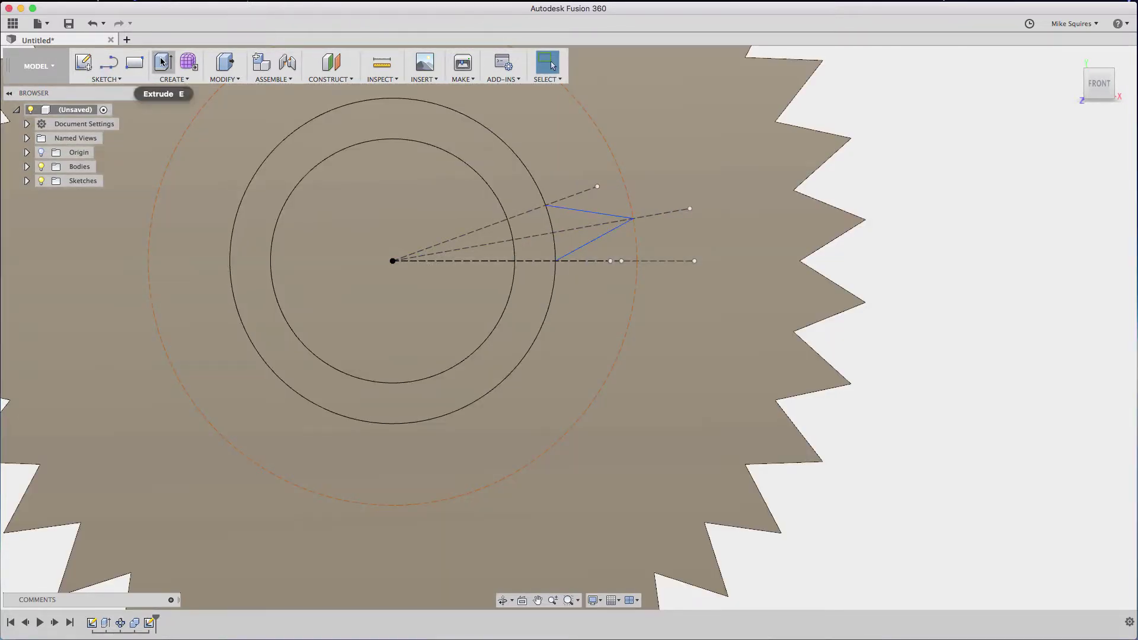
# Extrude the ring and tooth profiles 4 mm out from the wheel's front face, joined to the wheel
pyautogui.click(163, 62)
pyautogui.click(530, 197)
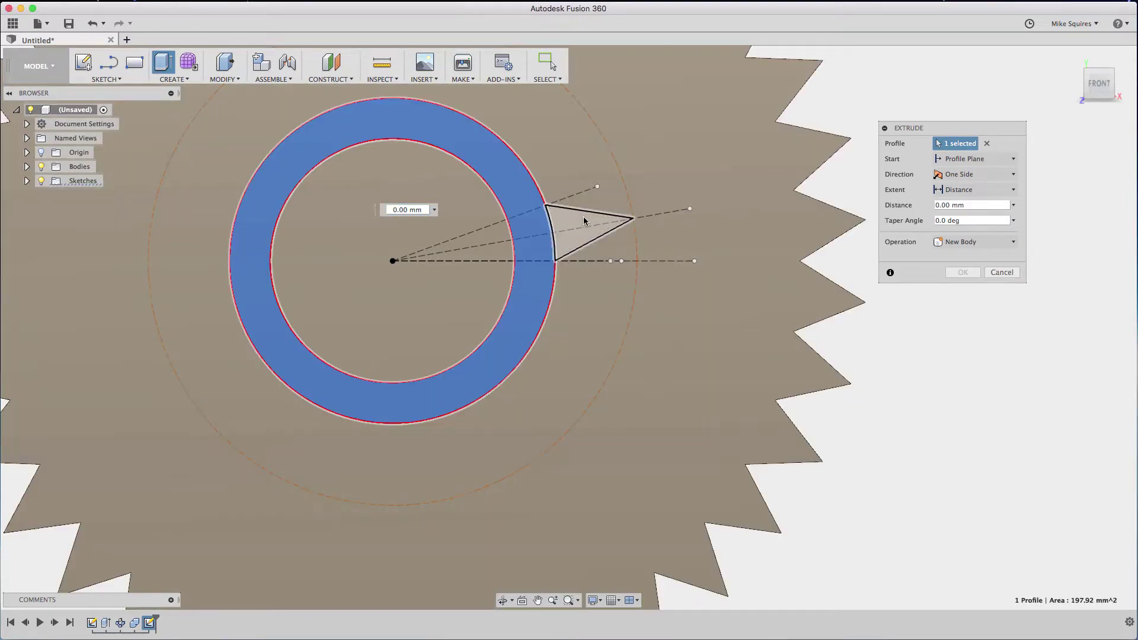
pyautogui.click(583, 216)
pyautogui.moveTo(1063, 95); pyautogui.dragTo(980, 111)
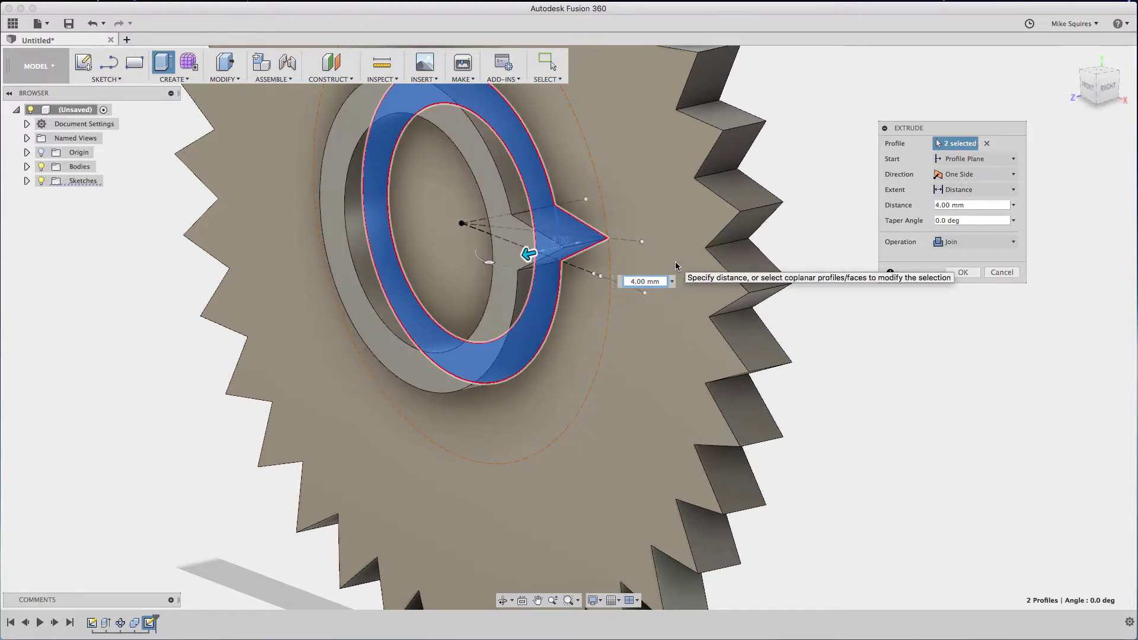
pyautogui.press('Return')
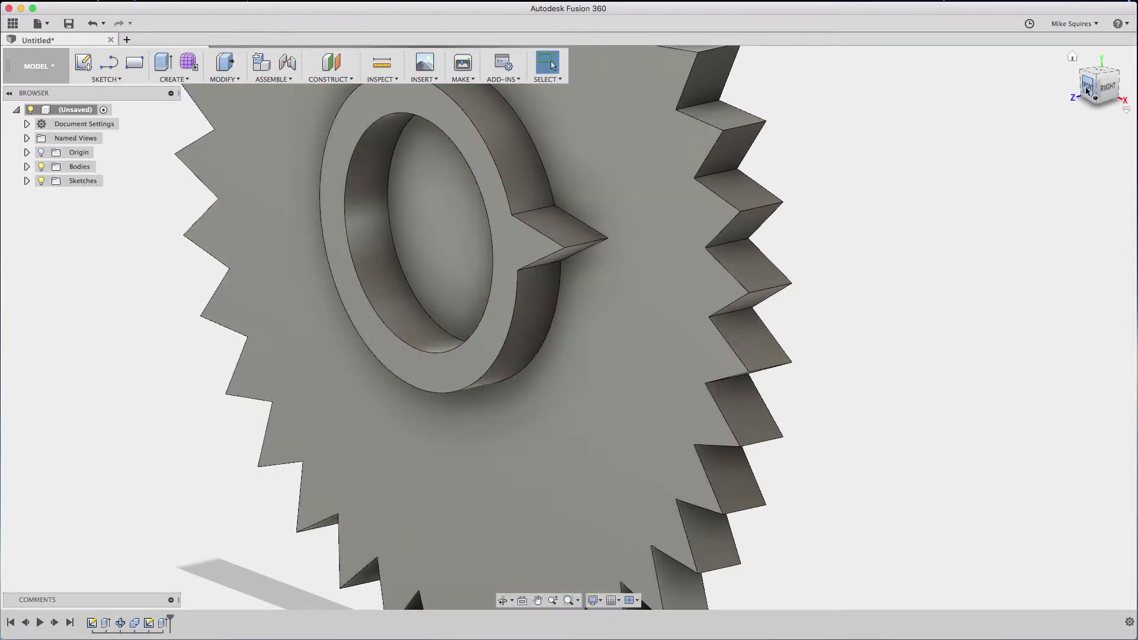
# Set up a circular pattern of faces with the hub tooth's two side faces, the ring's outer face and its front face
pyautogui.click(1087, 90)
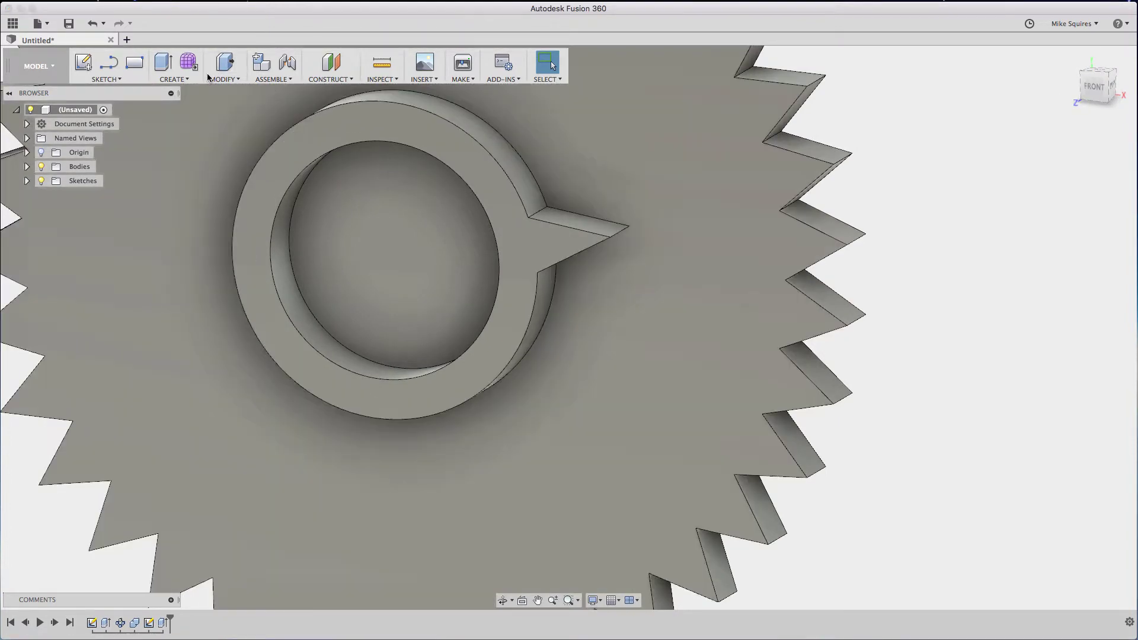
pyautogui.click(213, 79)
pyautogui.click(189, 78)
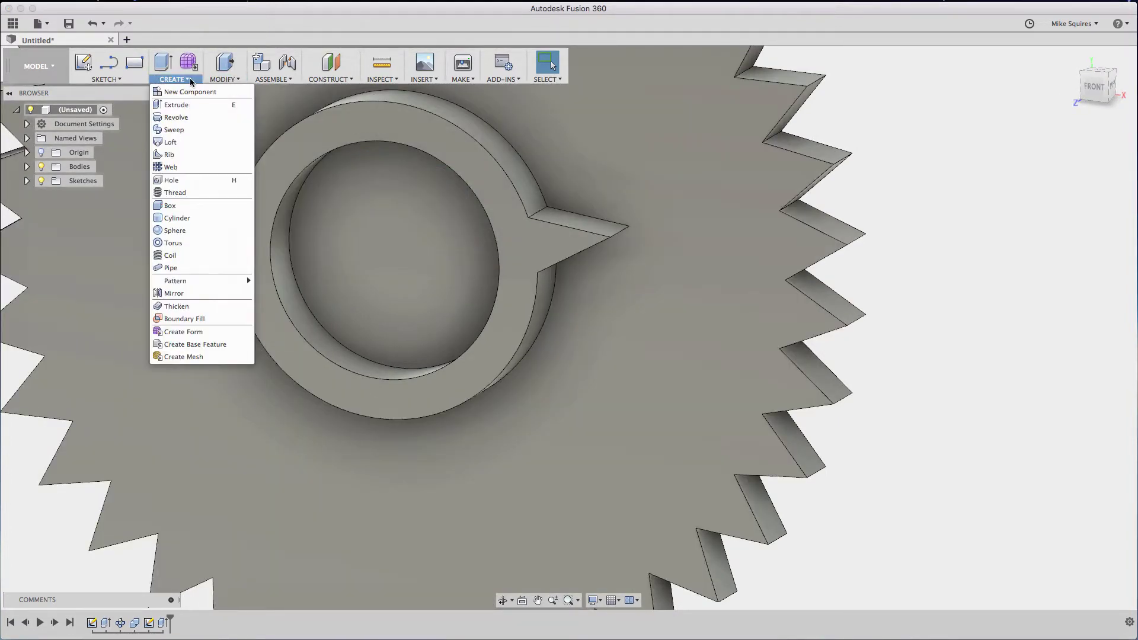
pyautogui.moveTo(219, 285)
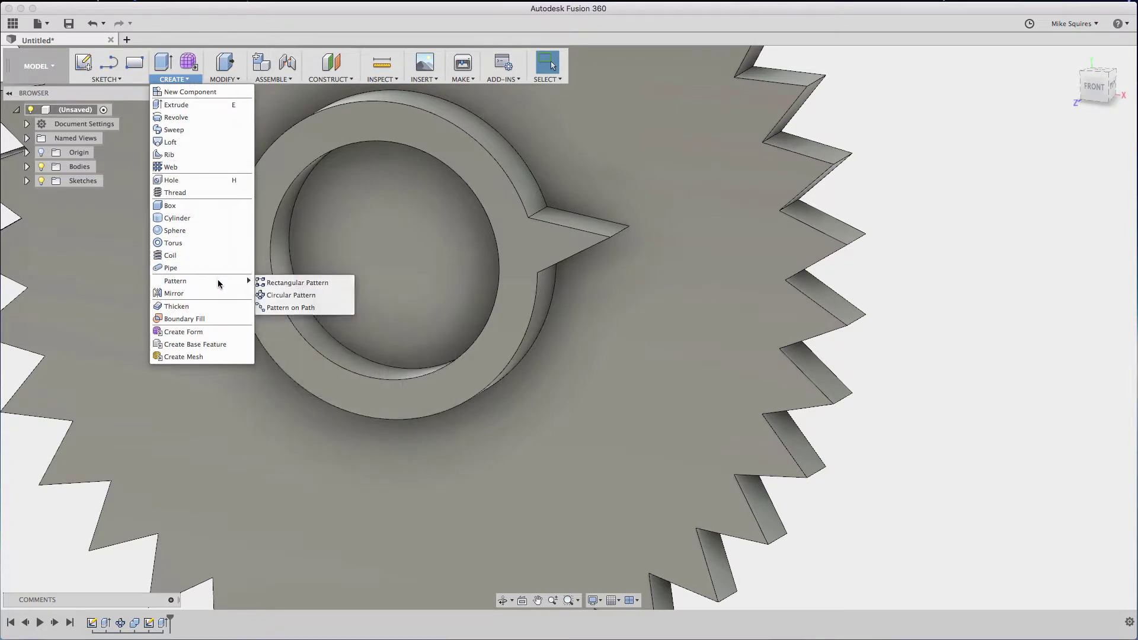
pyautogui.click(264, 295)
pyautogui.click(484, 185)
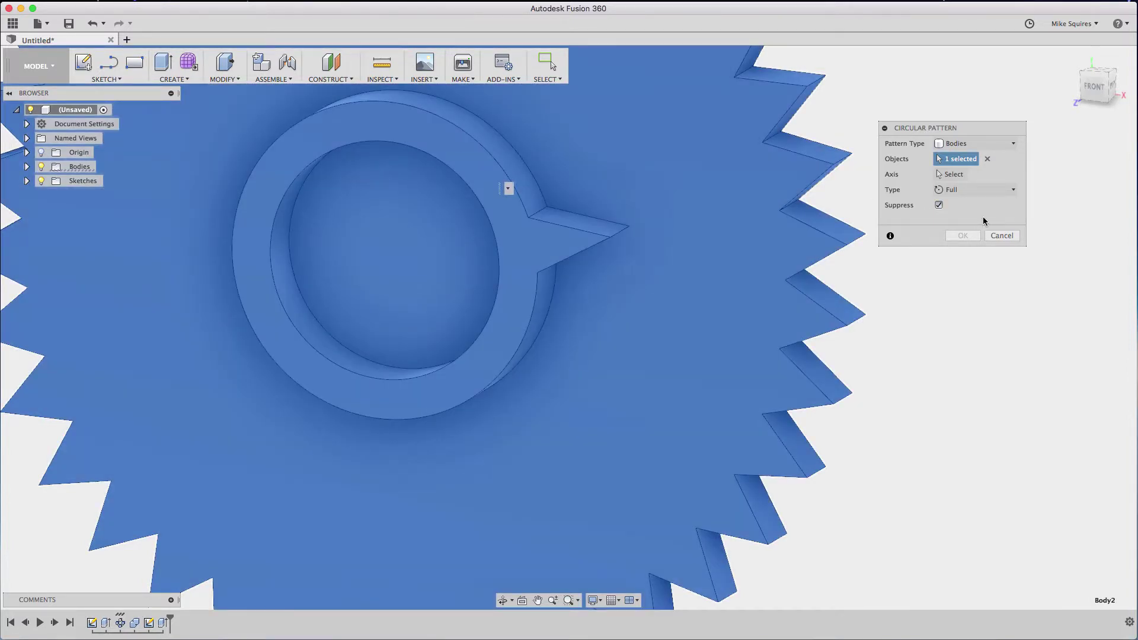
pyautogui.click(978, 144)
pyautogui.click(954, 145)
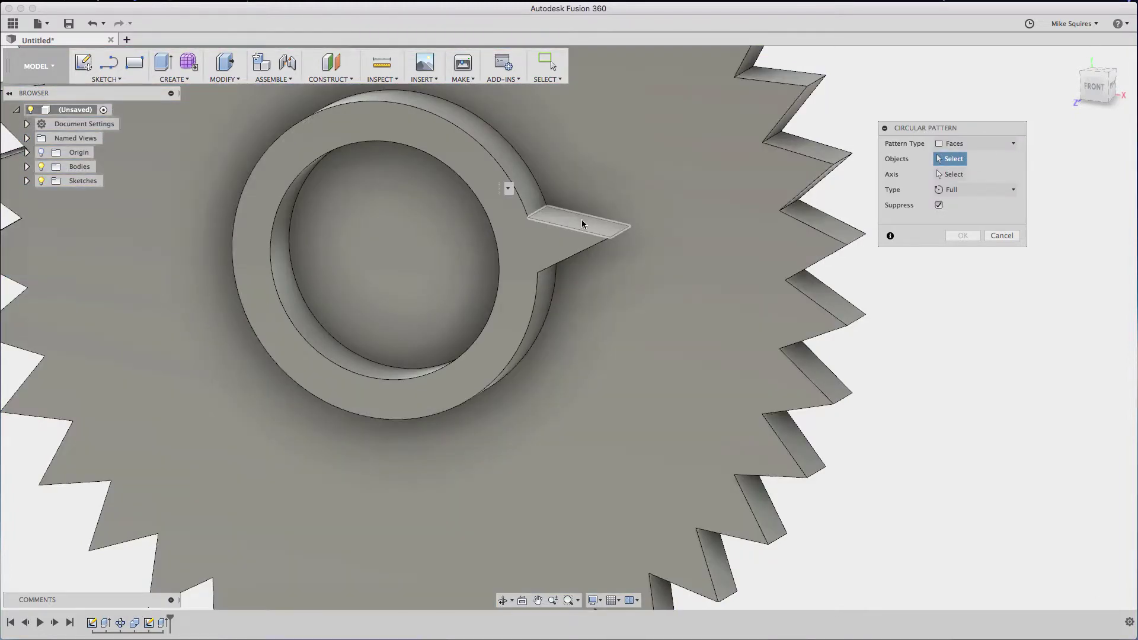
pyautogui.click(579, 220)
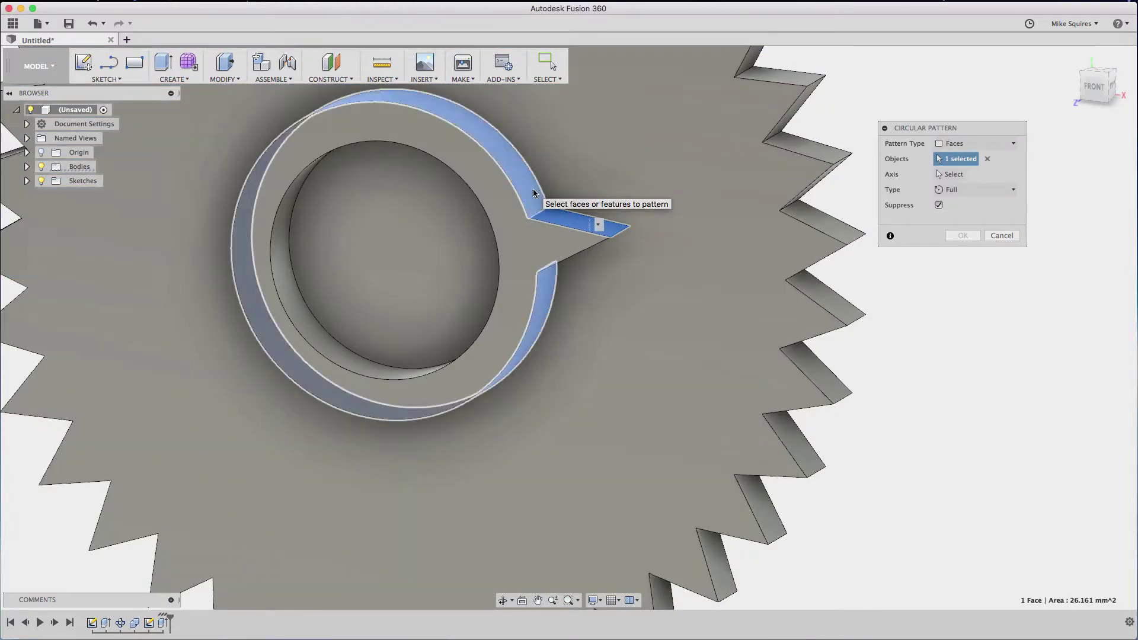
pyautogui.click(536, 198)
pyautogui.moveTo(1084, 75); pyautogui.dragTo(1073, 48)
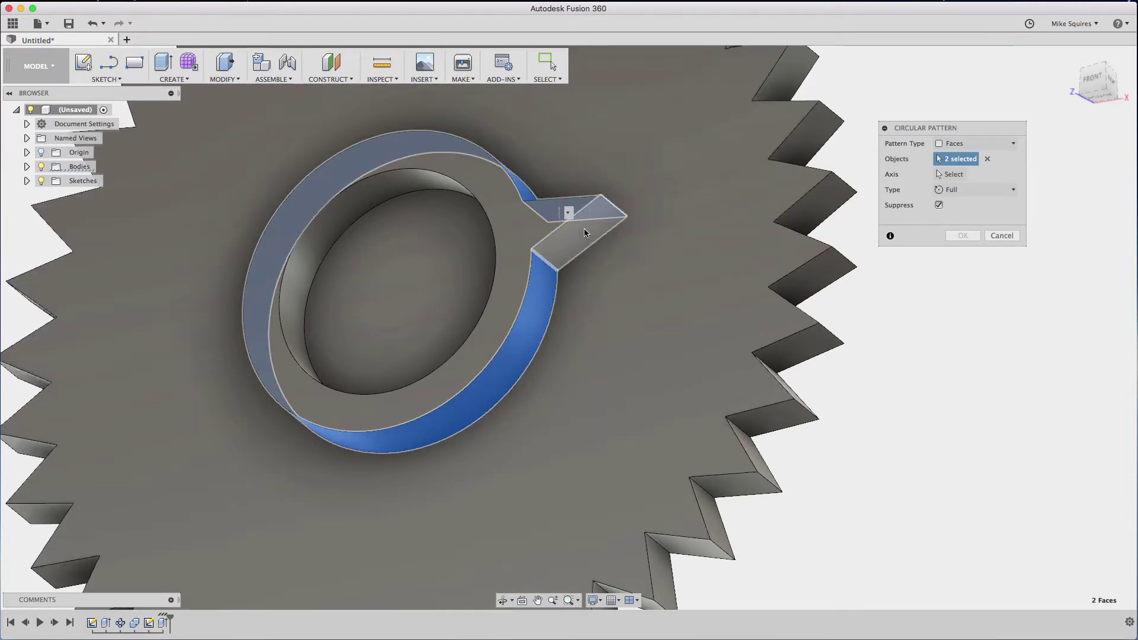
pyautogui.click(584, 231)
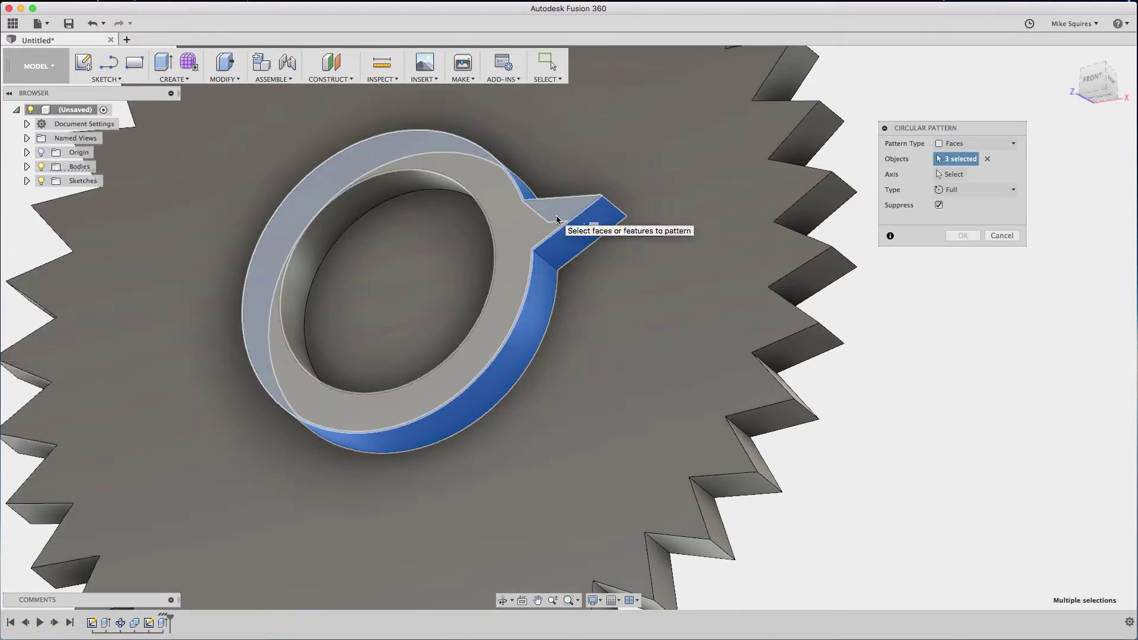
pyautogui.click(557, 220)
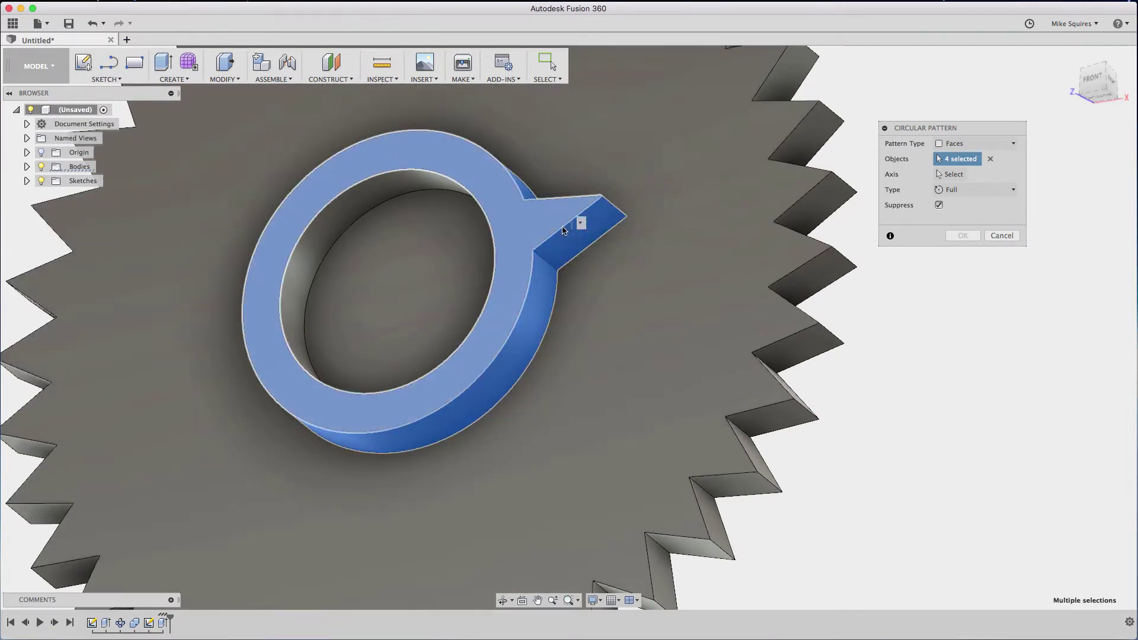
# Complete the face pattern as a full circle around the wheel's central axis with a quantity of 18
pyautogui.click(1095, 83)
pyautogui.click(953, 175)
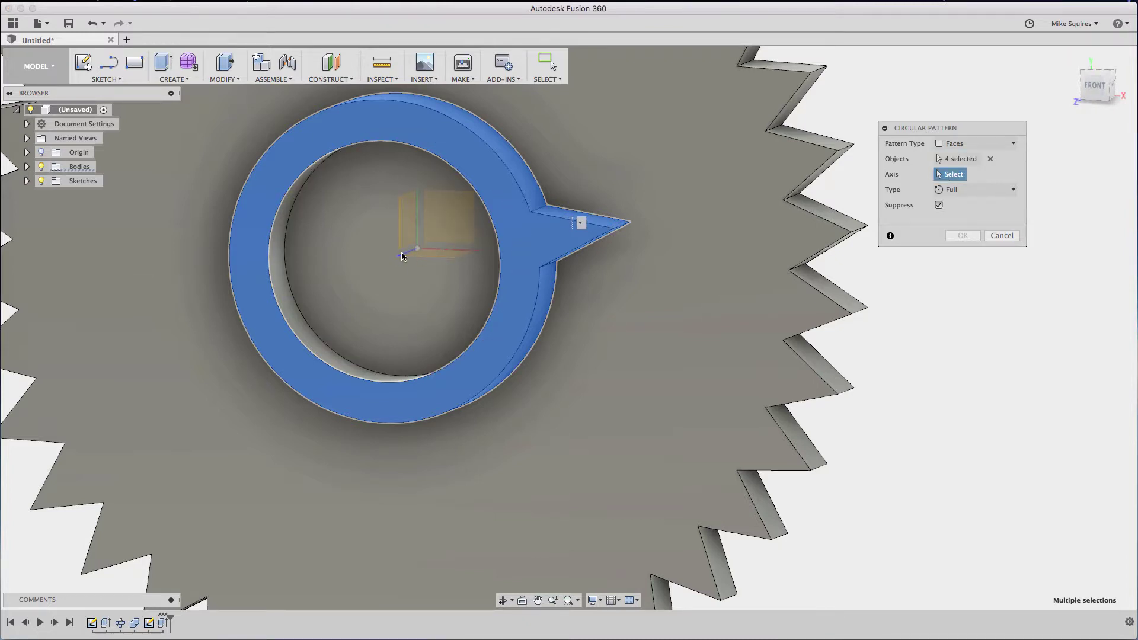
pyautogui.scroll(3, 409, 255)
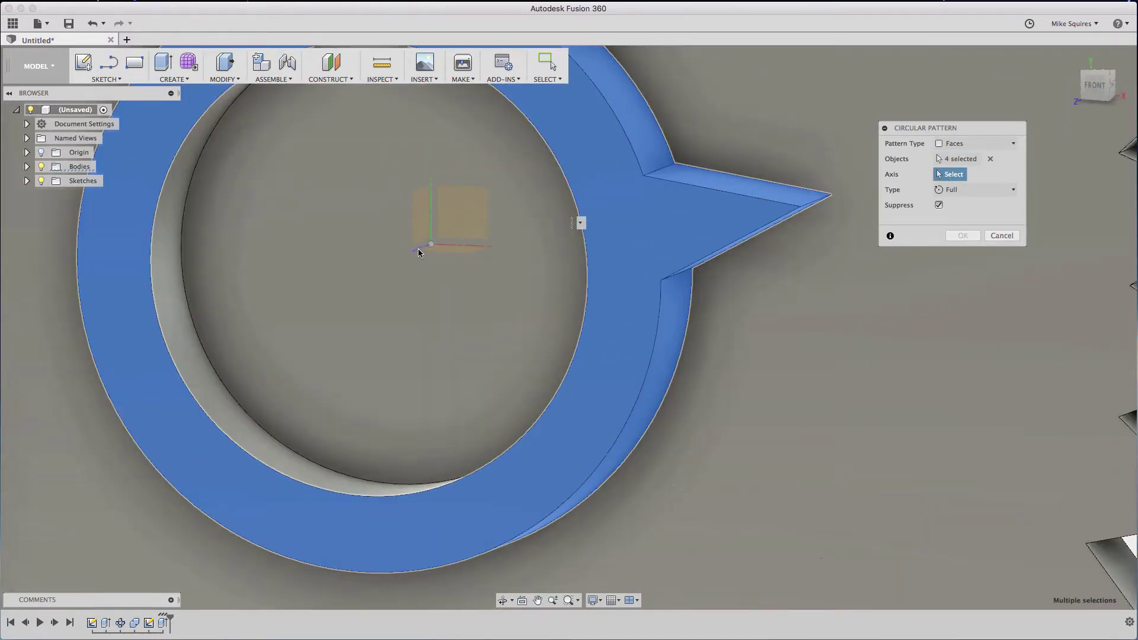
pyautogui.click(418, 253)
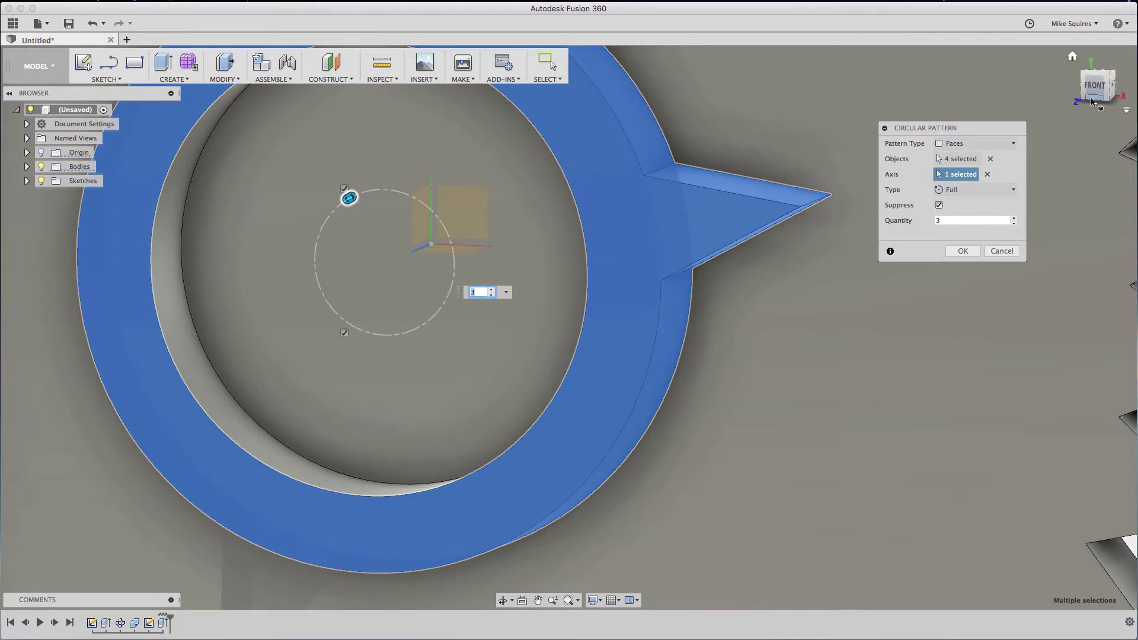
pyautogui.click(960, 221)
pyautogui.write('1')
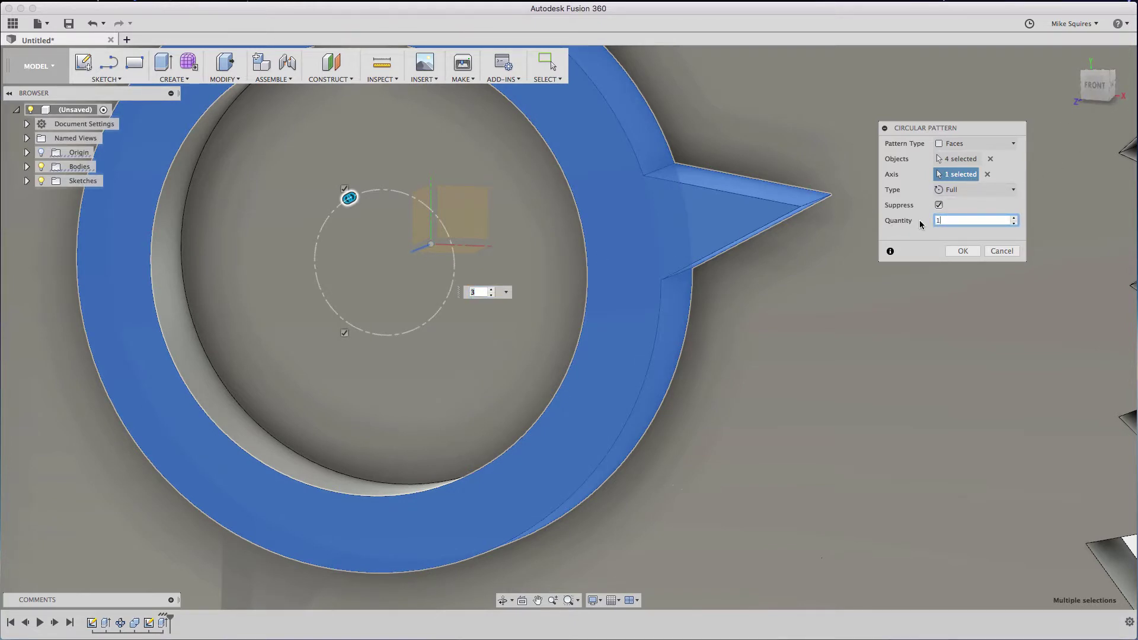
pyautogui.write('8')
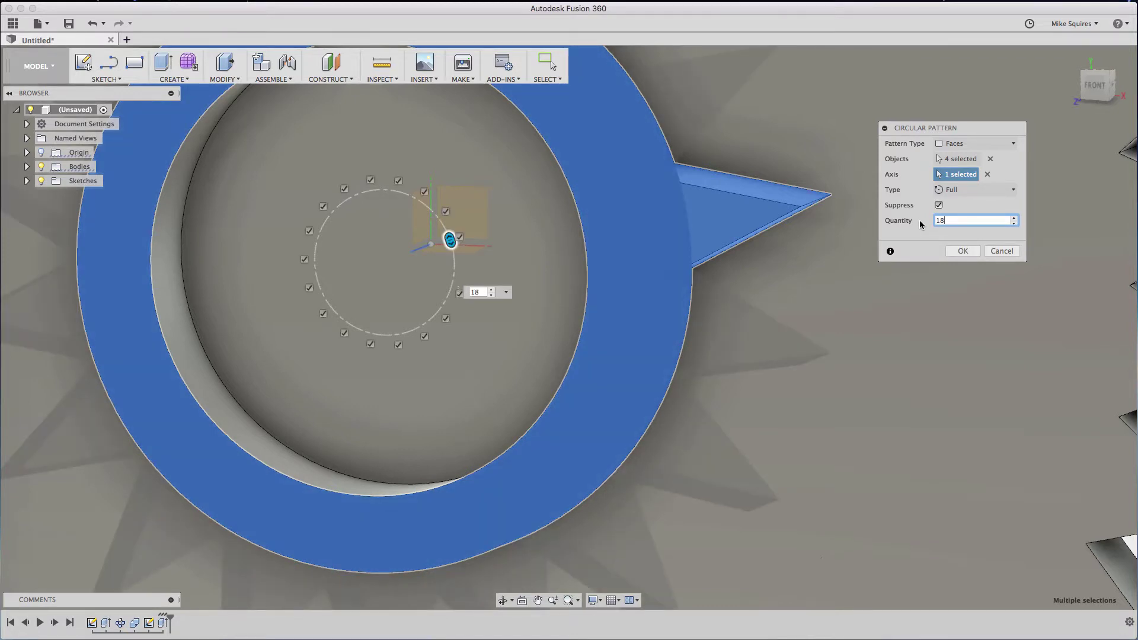
pyautogui.press('Return')
pyautogui.scroll(-5, 972, 178)
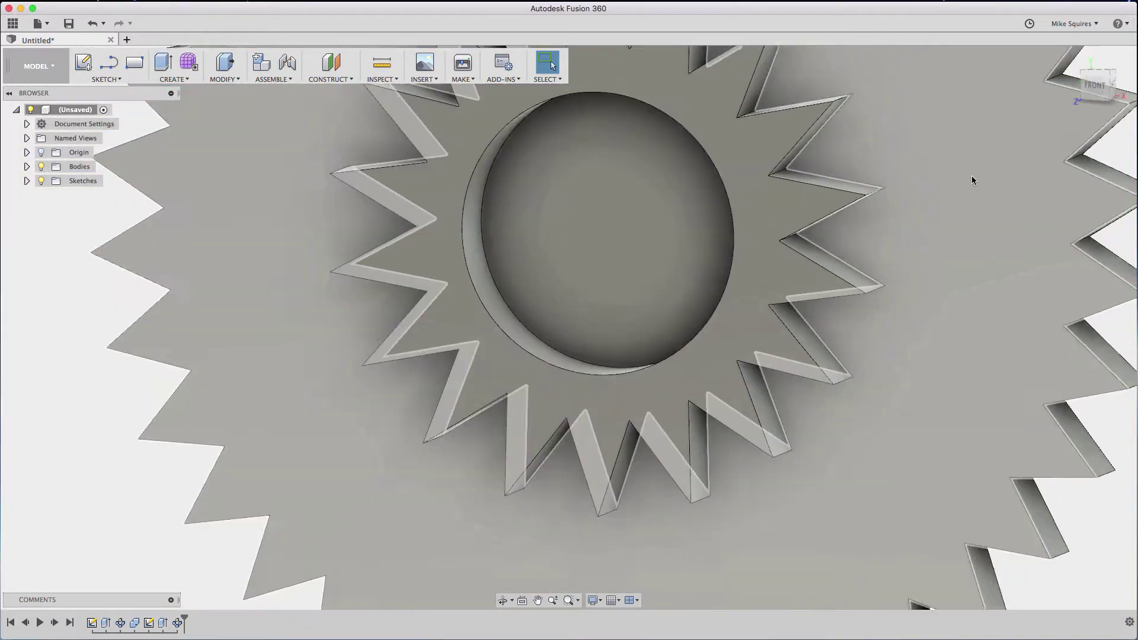
# Extrude the circular face inside the hub ring about 8.7 mm inward as a cut, opening a central bore through the wheel
pyautogui.scroll(-5, 971, 176)
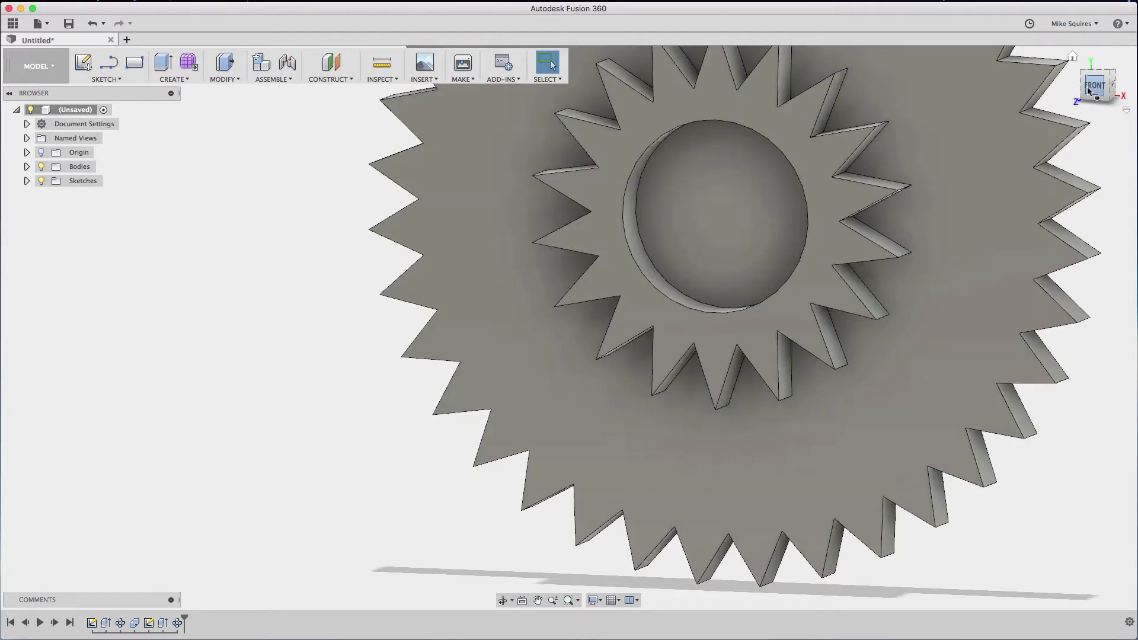
pyautogui.moveTo(1096, 87)
pyautogui.mouseDown()
pyautogui.moveTo(1106, 82)
pyautogui.moveTo(1060, 89)
pyautogui.mouseUp()
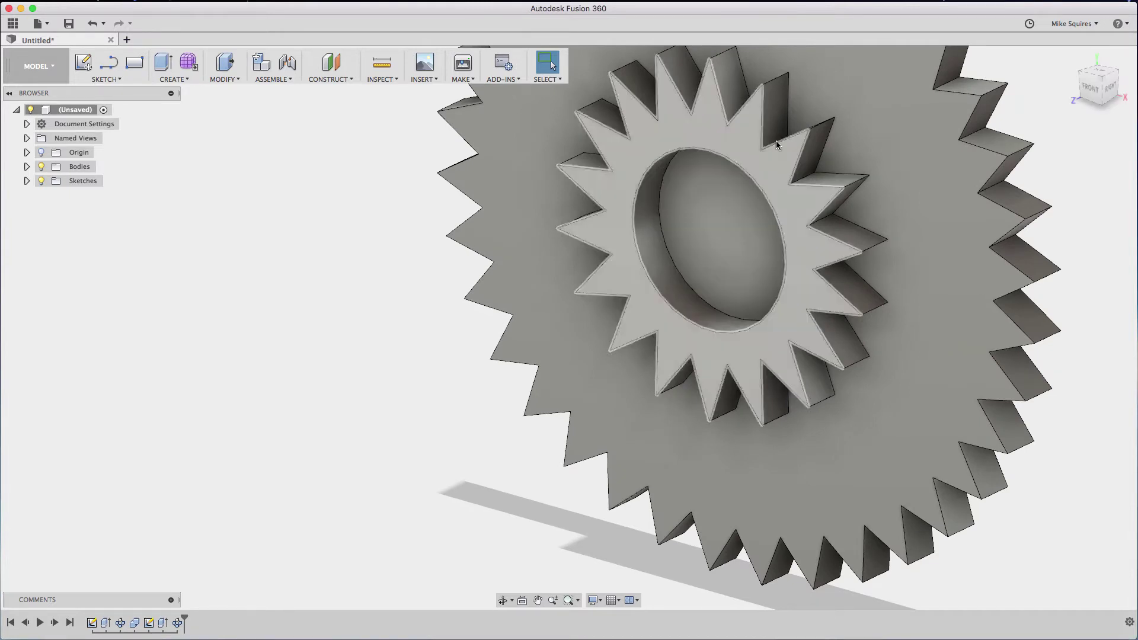
pyautogui.click(1089, 94)
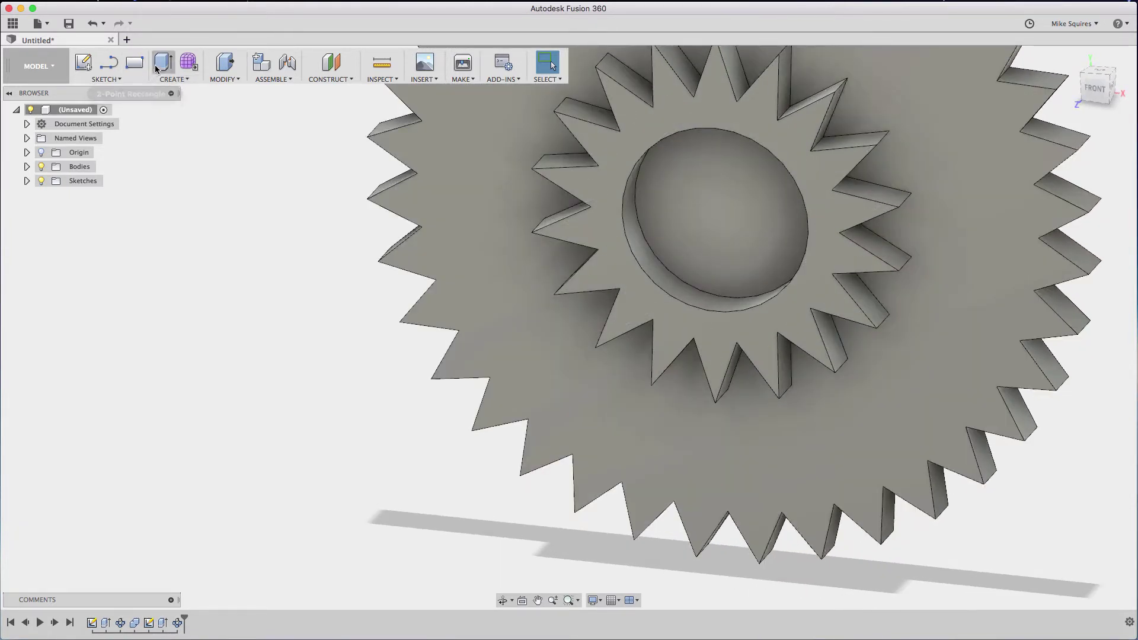
pyautogui.click(163, 62)
pyautogui.click(676, 191)
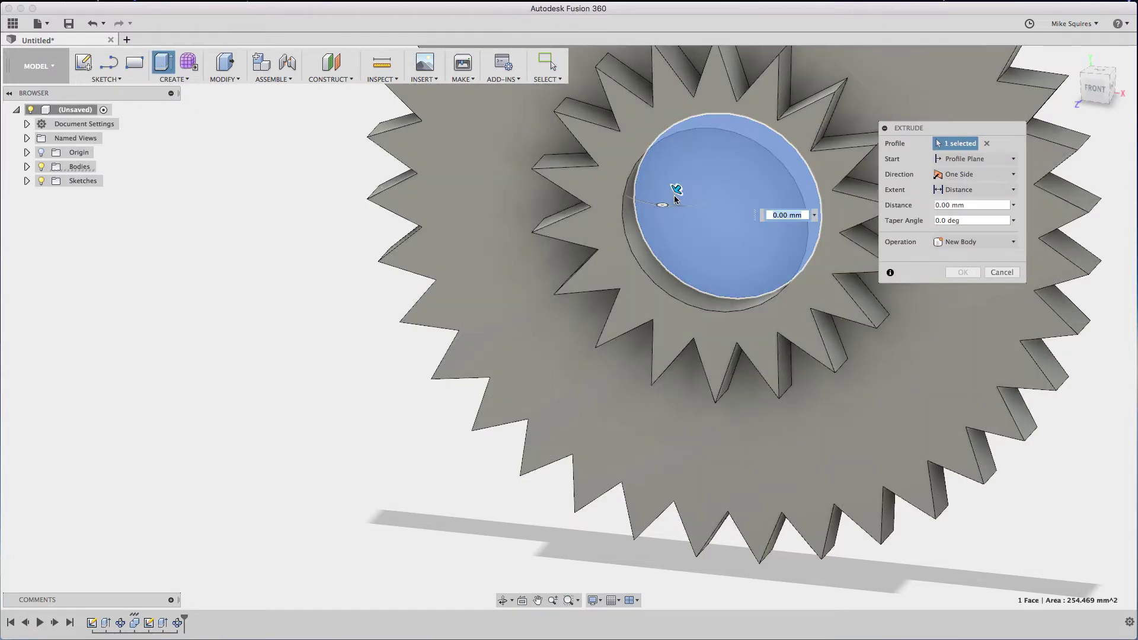
pyautogui.moveTo(676, 191); pyautogui.dragTo(712, 171)
pyautogui.press('Return')
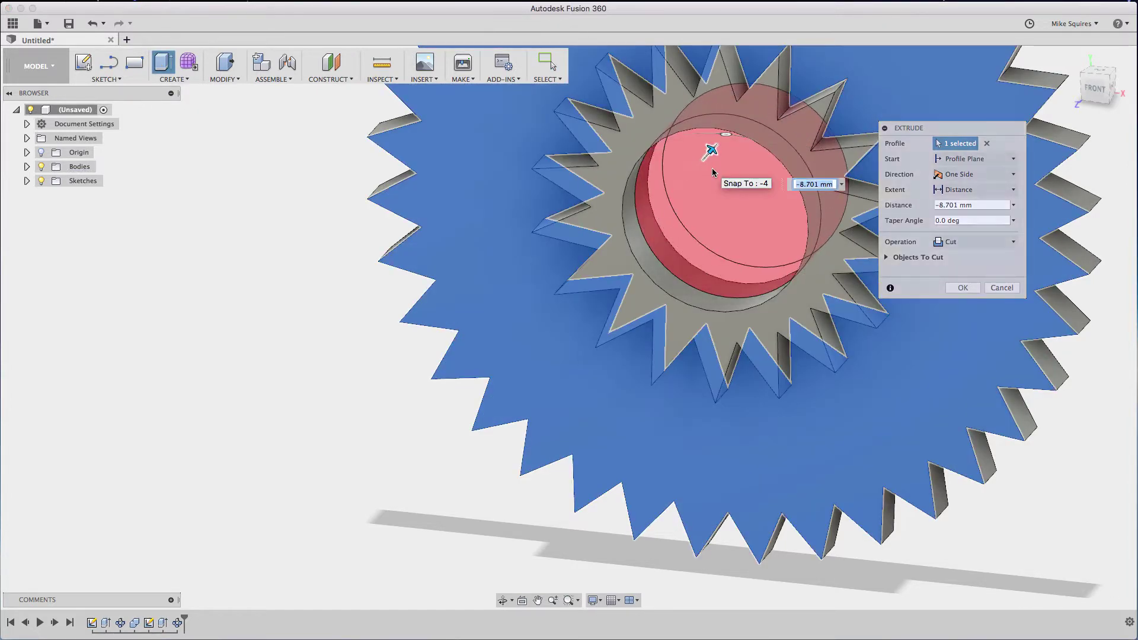
# Sketch a circle on the wheel's front face, centred on the bore and lying just inside the outer teeth, and finish the sketch
pyautogui.moveTo(1093, 92)
pyautogui.mouseDown()
pyautogui.moveTo(1029, 38)
pyautogui.moveTo(1065, 83)
pyautogui.moveTo(1084, 84)
pyautogui.mouseUp()
pyautogui.click(1093, 86)
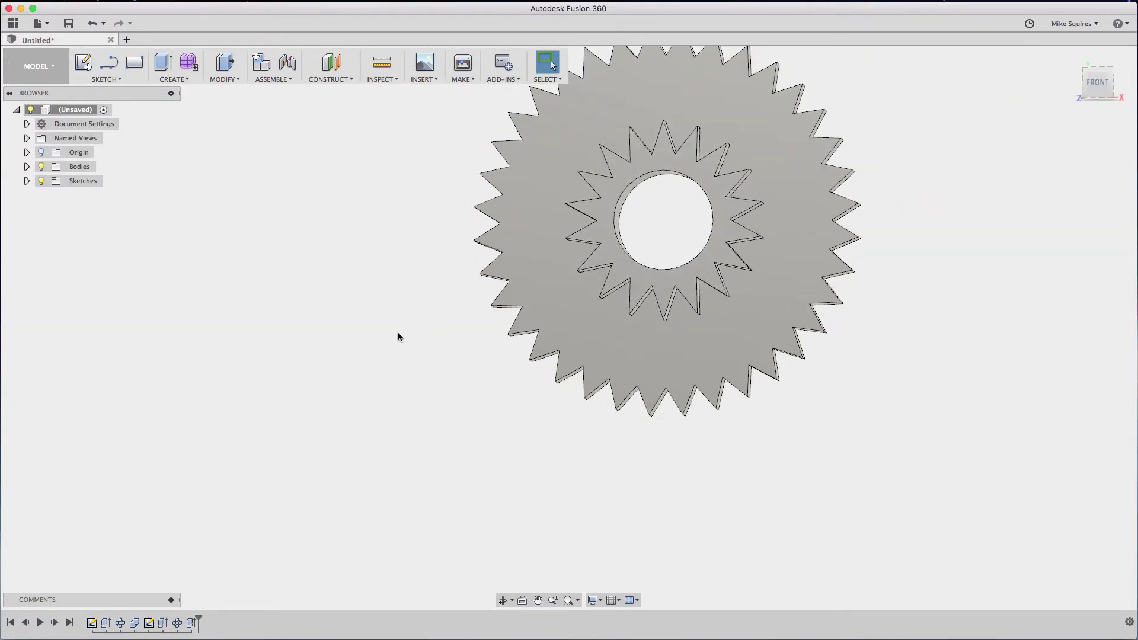
pyautogui.scroll(-5, 398, 333)
pyautogui.scroll(7, 445, 141)
pyautogui.scroll(-4, 950, 311)
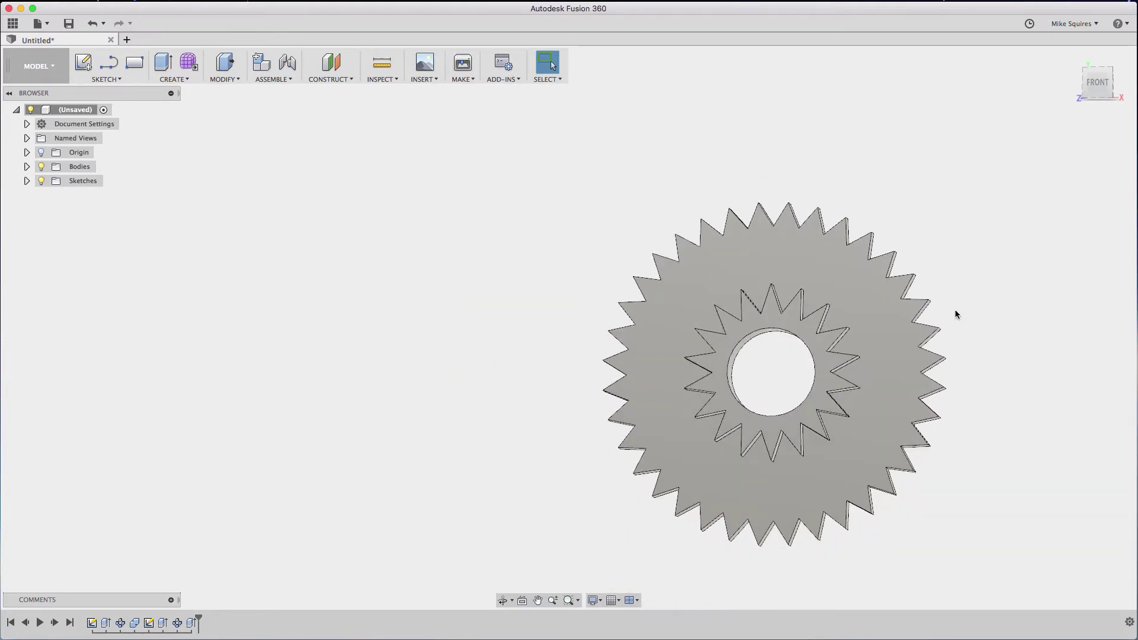
pyautogui.scroll(3, 1110, 436)
pyautogui.scroll(-3, 1055, 425)
pyautogui.scroll(1, 801, 290)
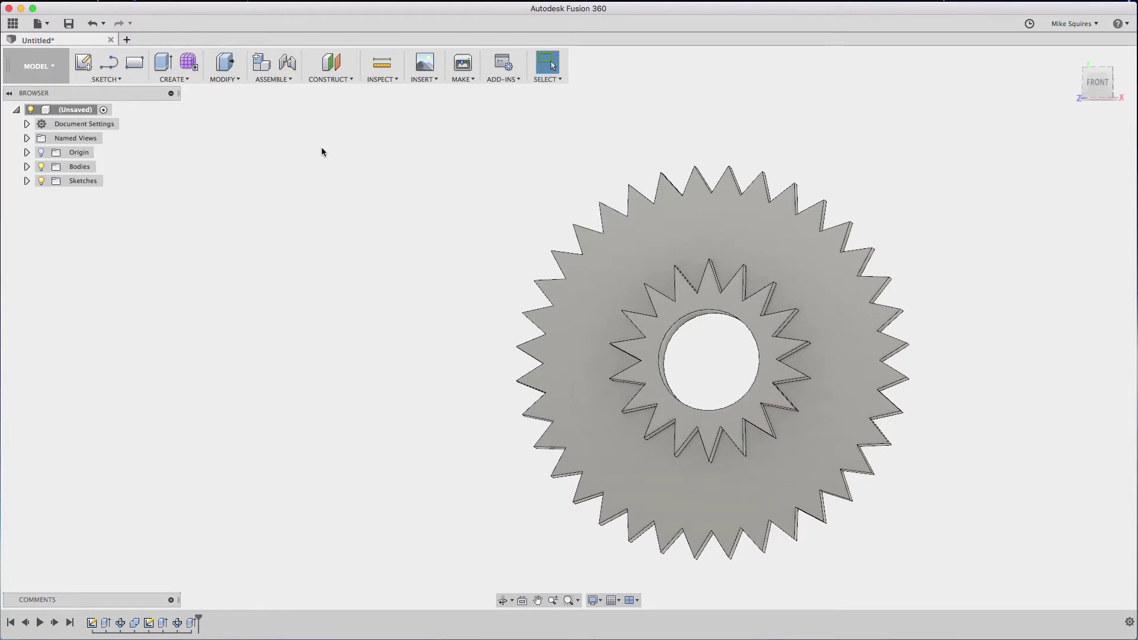
pyautogui.click(110, 79)
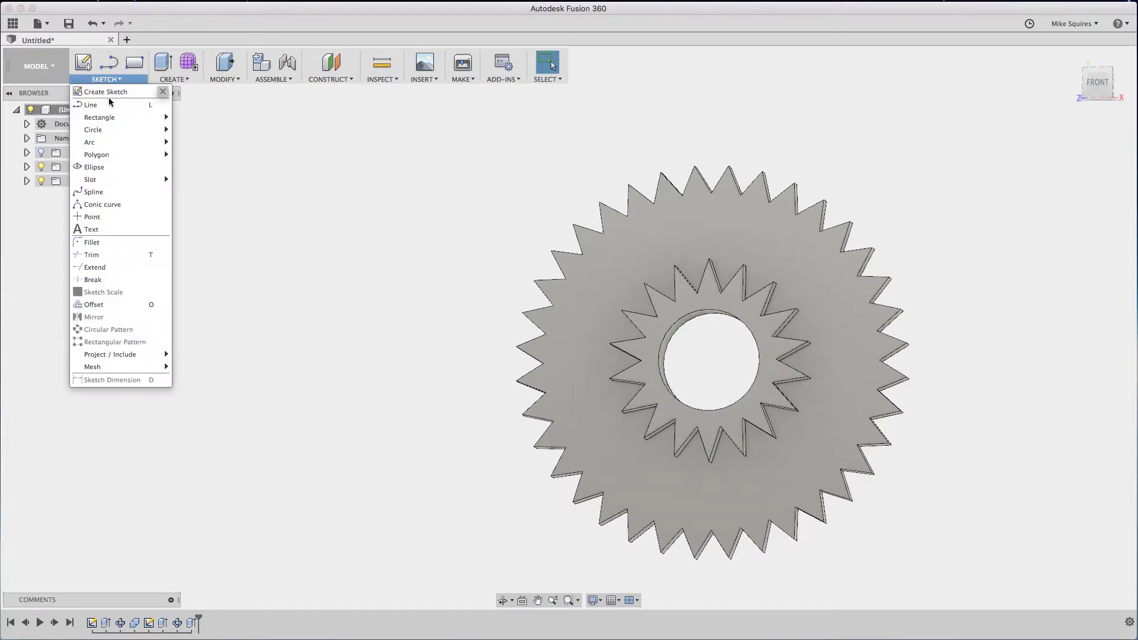
pyautogui.moveTo(114, 120)
pyautogui.click(196, 130)
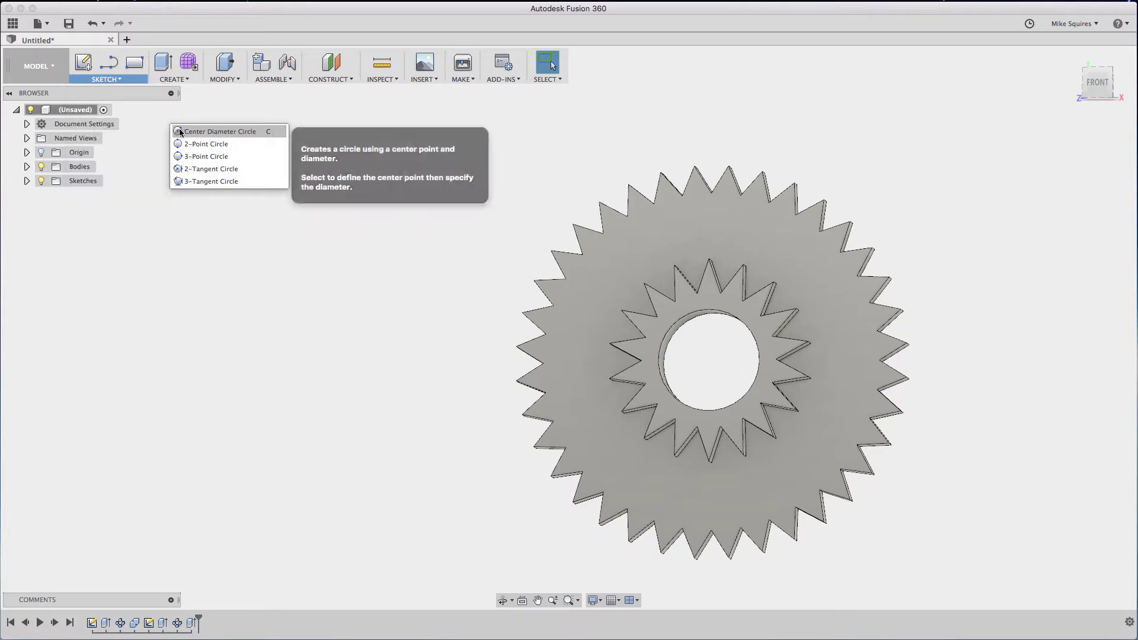
pyautogui.click(632, 263)
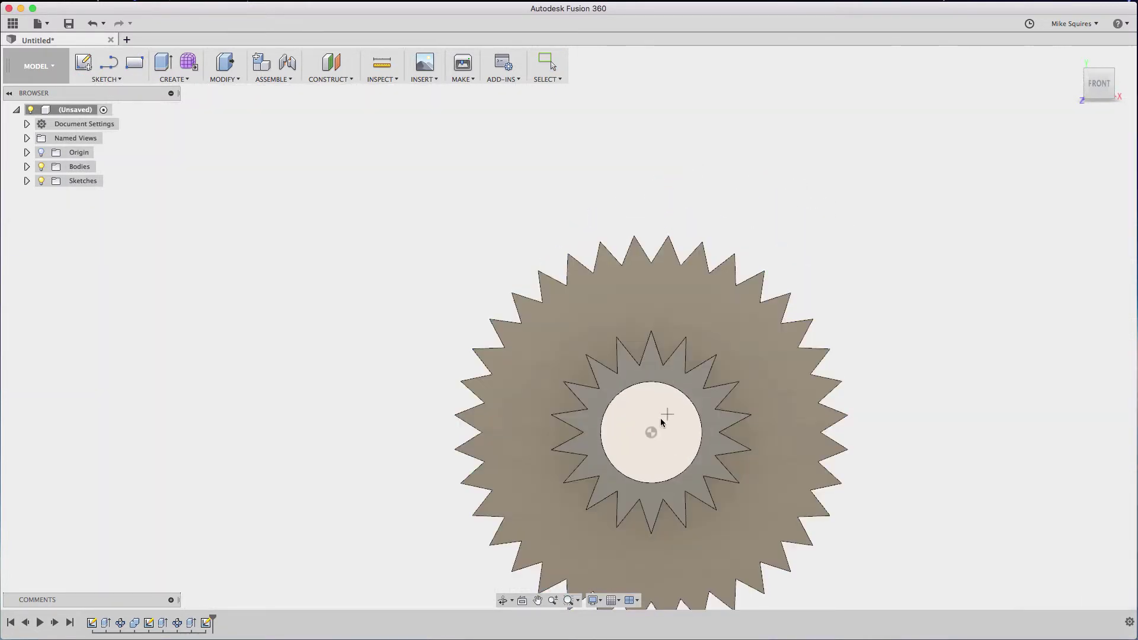
pyautogui.click(650, 432)
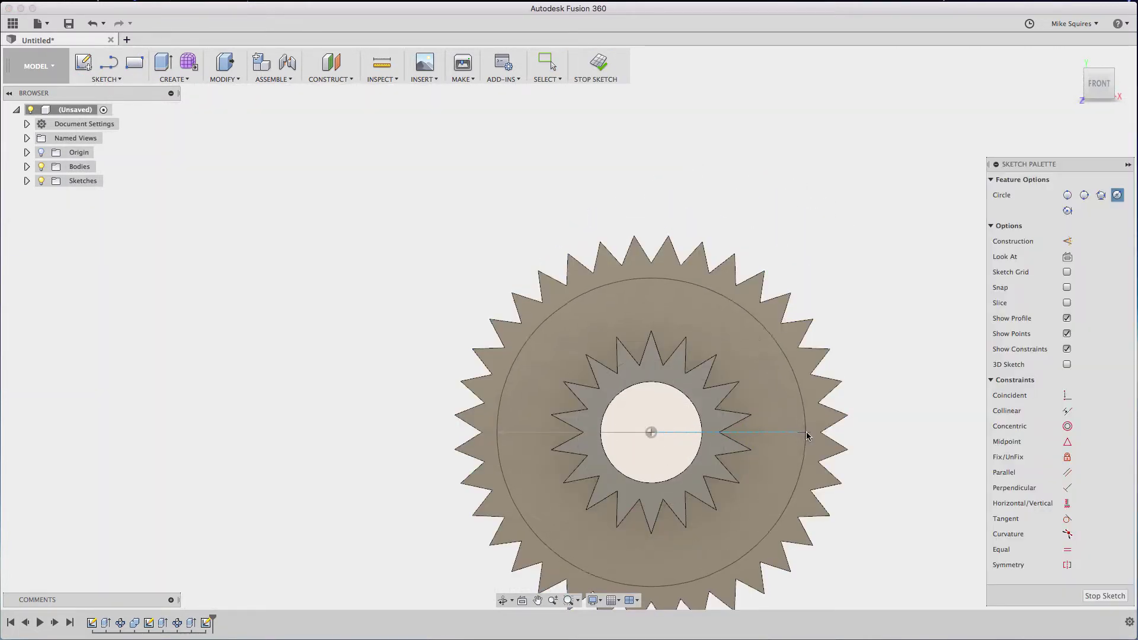
pyautogui.click(1104, 596)
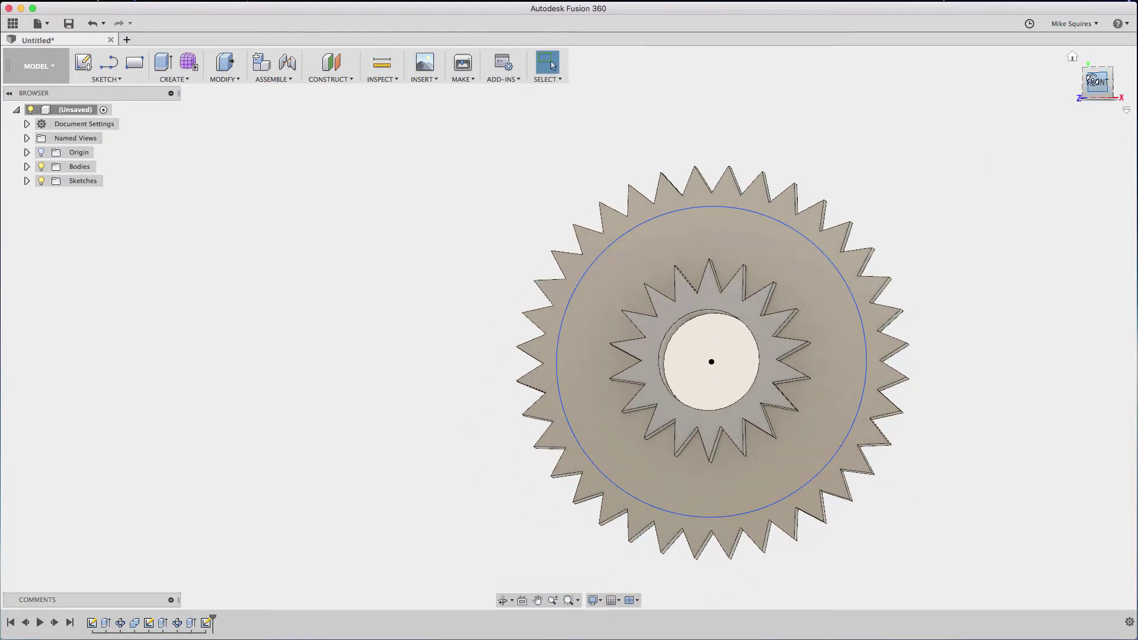
# Cut the area between the hub teeth and the sketched circle 1.5 mm deep into the wheel's front face
pyautogui.moveTo(568, 328)
pyautogui.keyDown('shift'); pyautogui.mouseDown(button='middle')
pyautogui.moveTo(551, 65)
pyautogui.moveTo(598, 329)
pyautogui.mouseUp(button='middle'); pyautogui.keyUp('shift')
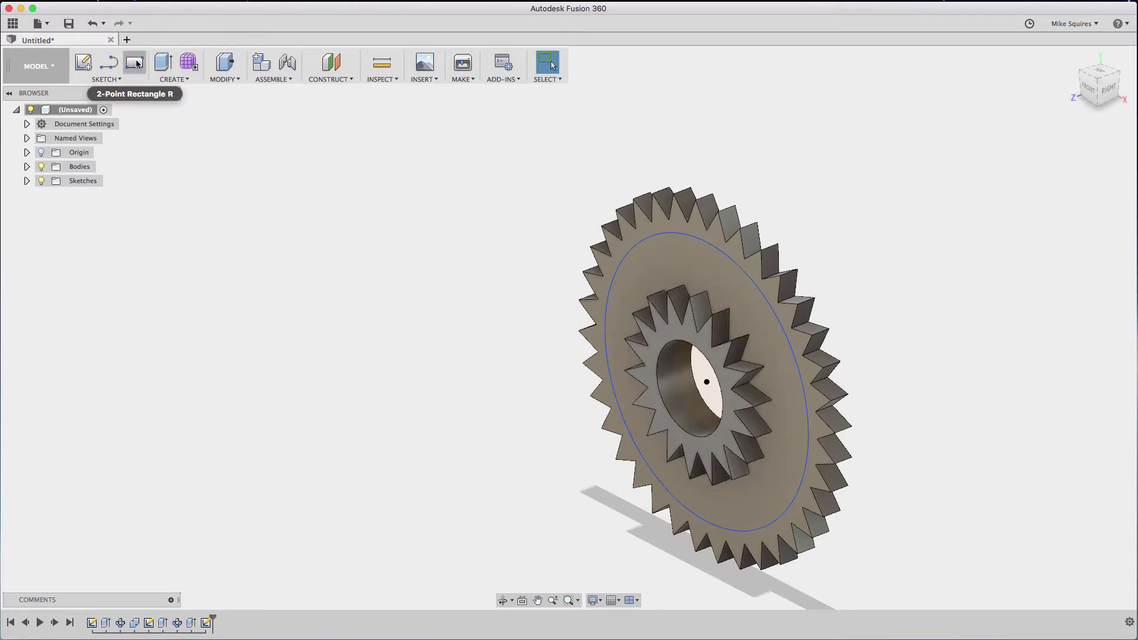
pyautogui.click(163, 63)
pyautogui.click(733, 288)
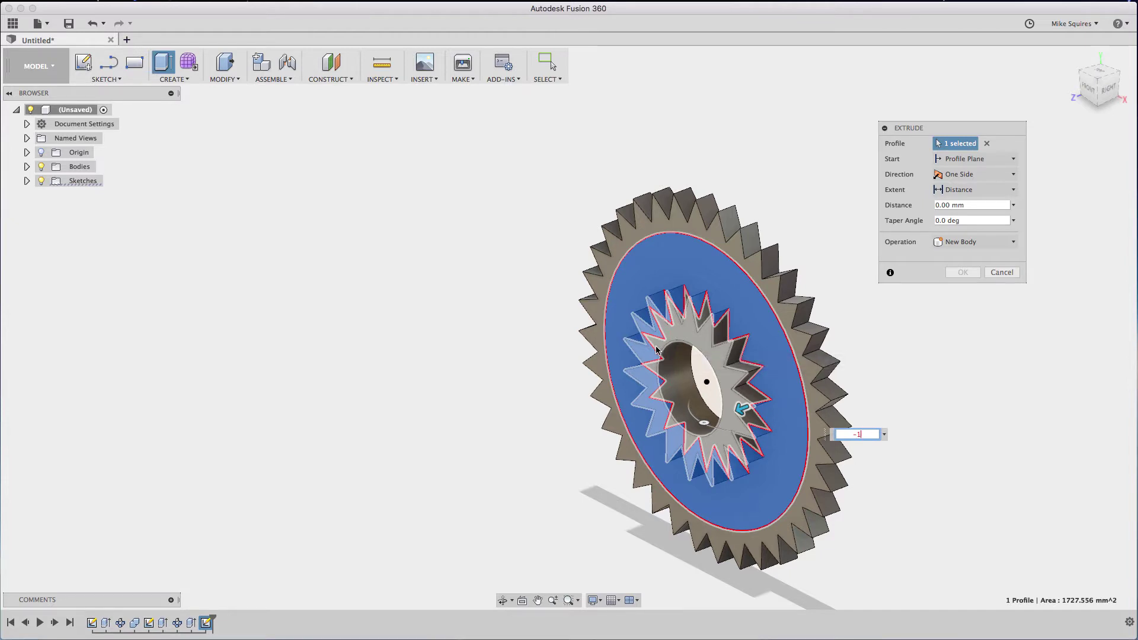
pyautogui.write('.5')
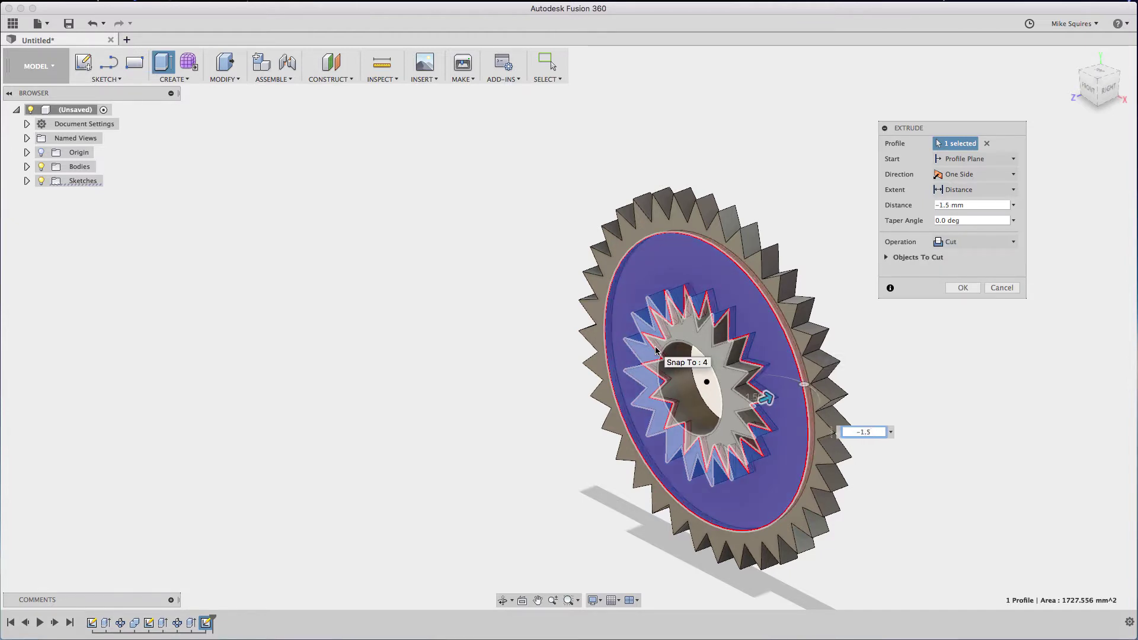
pyautogui.press('Return')
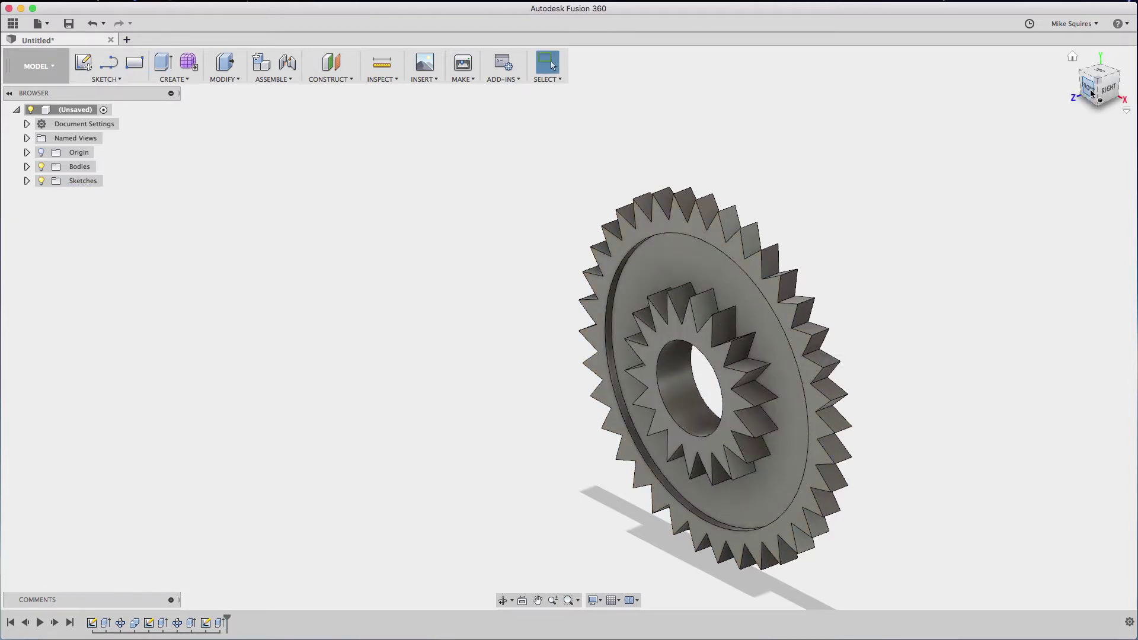
# Sketch a small circle about 5.6 mm in diameter on the recessed front face, between the topmost hub tooth and the recess edge
pyautogui.moveTo(1091, 93)
pyautogui.mouseDown()
pyautogui.moveTo(1133, 80)
pyautogui.moveTo(1132, 36)
pyautogui.moveTo(1125, 83)
pyautogui.moveTo(1116, 89)
pyautogui.moveTo(1103, 62)
pyautogui.moveTo(1088, 90)
pyautogui.mouseUp()
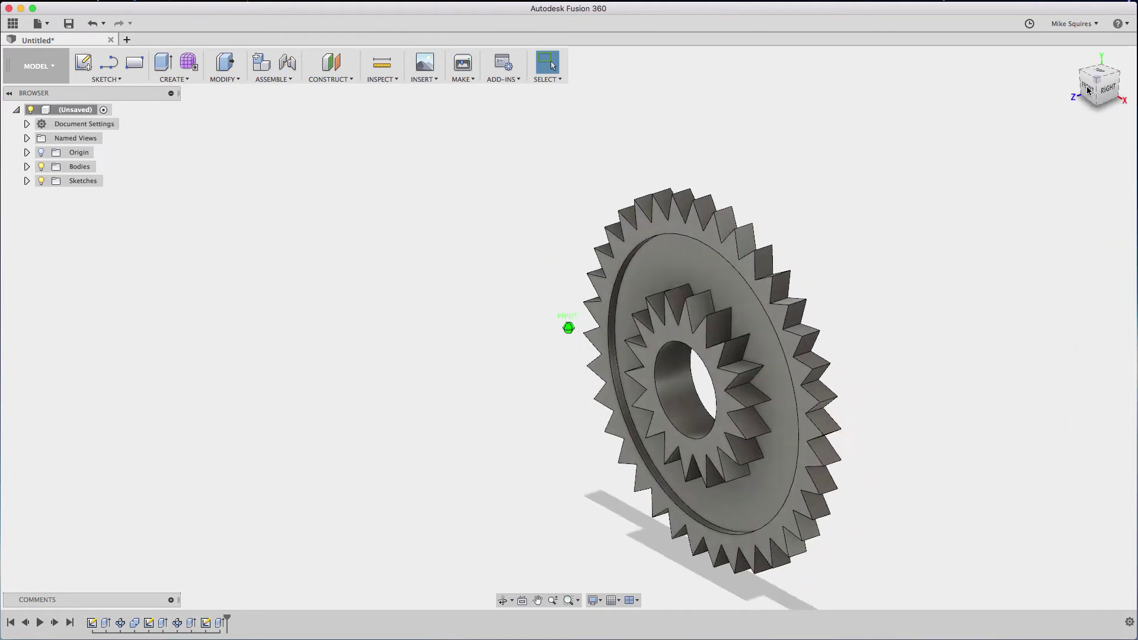
pyautogui.click(1088, 90)
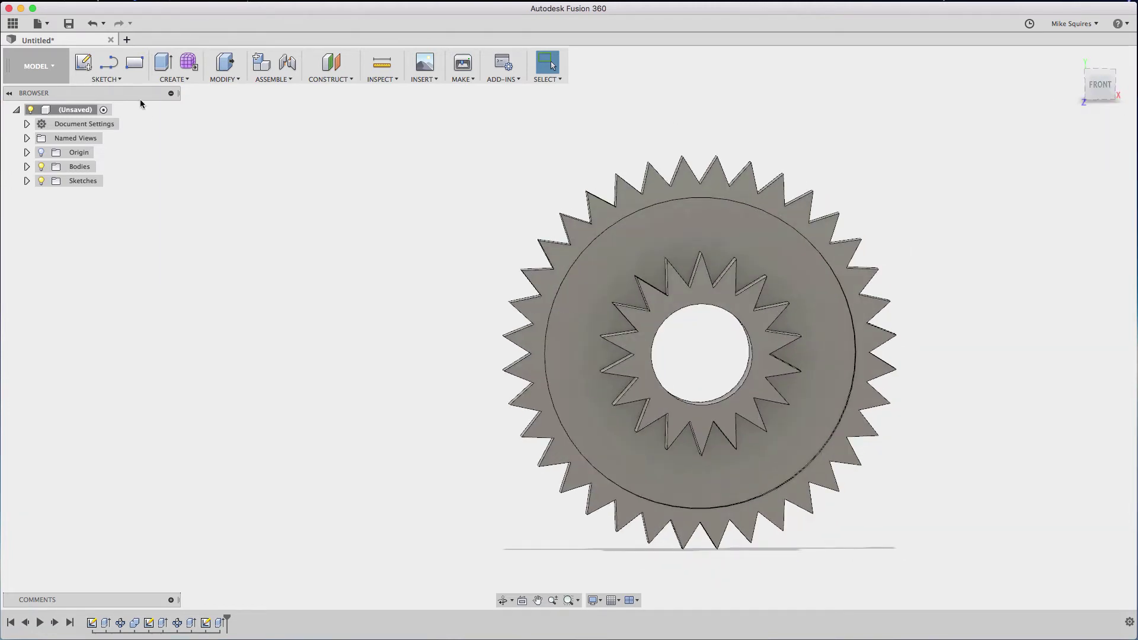
pyautogui.click(112, 81)
pyautogui.moveTo(102, 130)
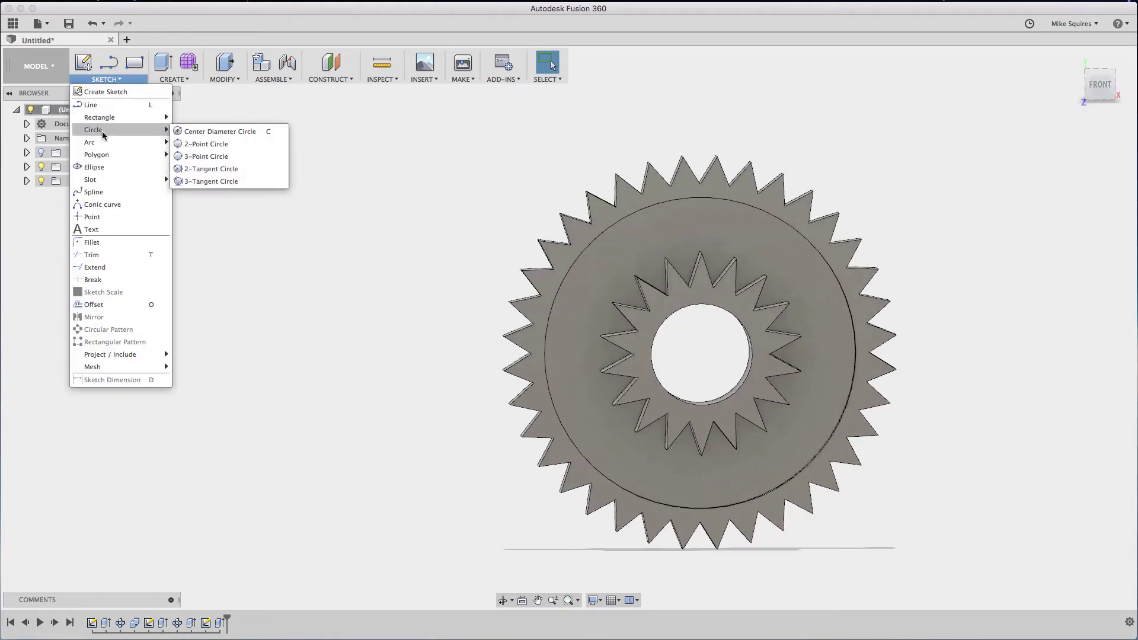
pyautogui.click(181, 131)
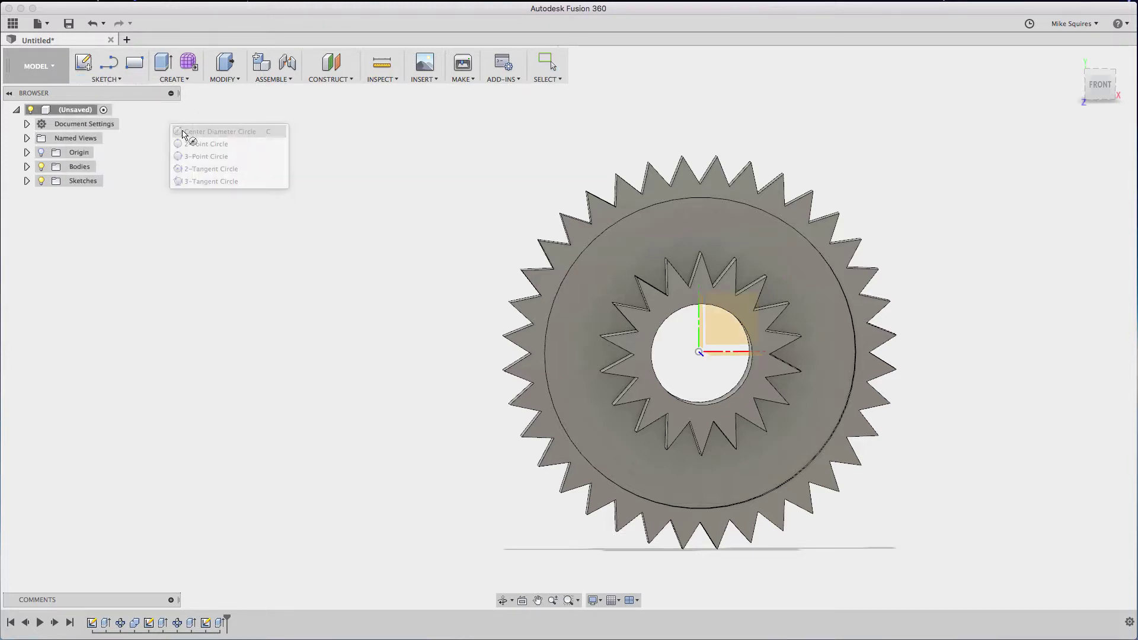
pyautogui.click(681, 240)
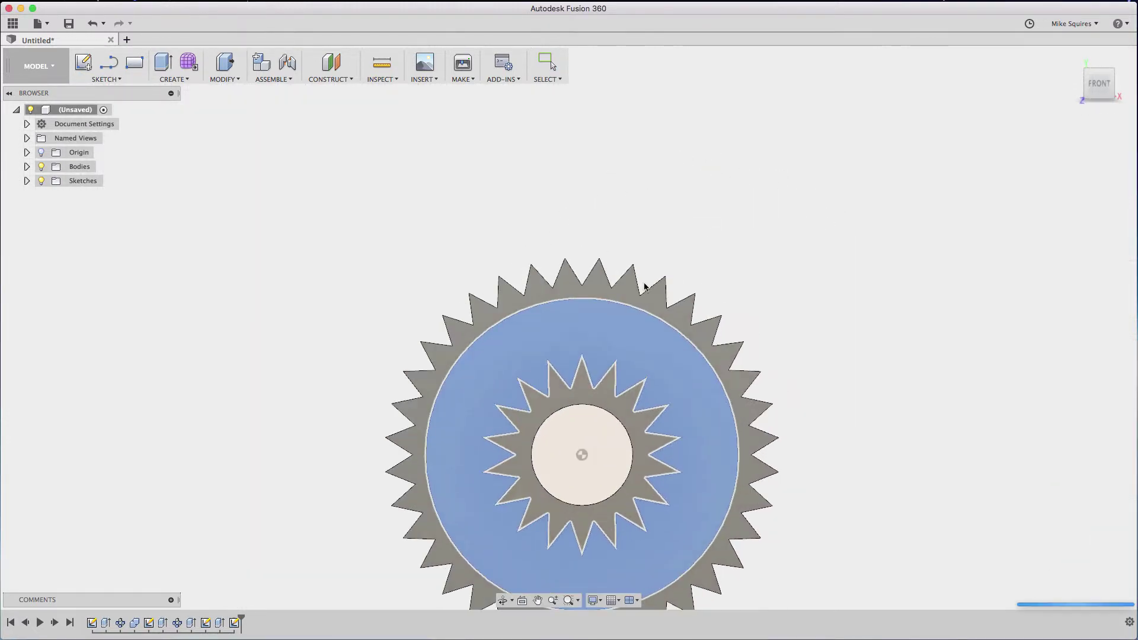
pyautogui.click(597, 336)
pyautogui.press('Escape')
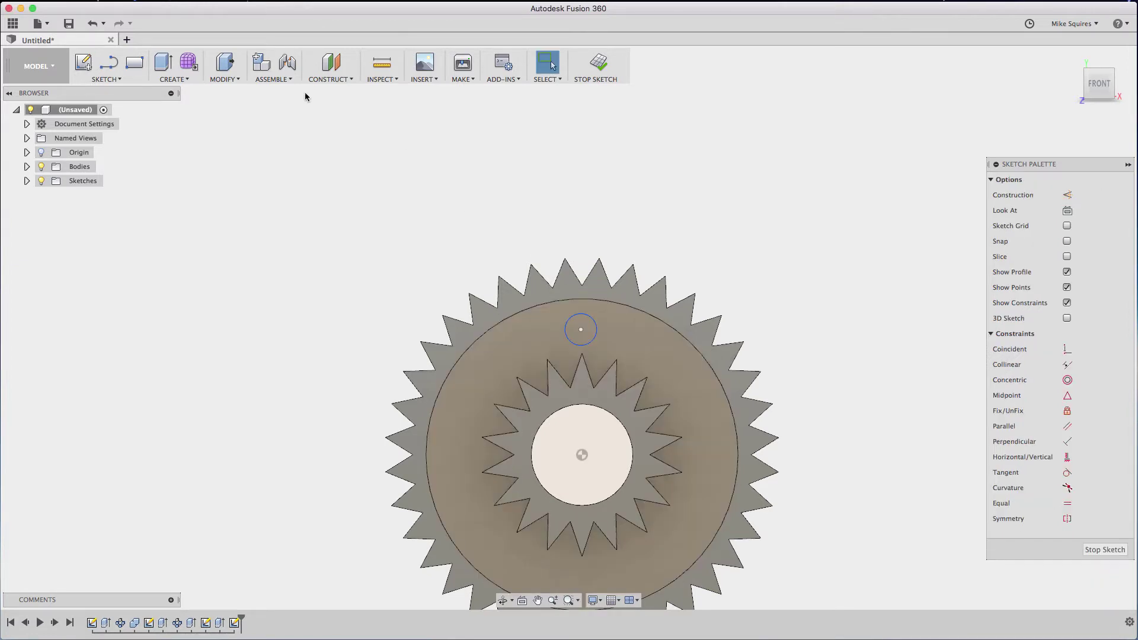
# Extrude the small circle's profile as a cut all the way through the wheel to make a round hole
pyautogui.click(155, 69)
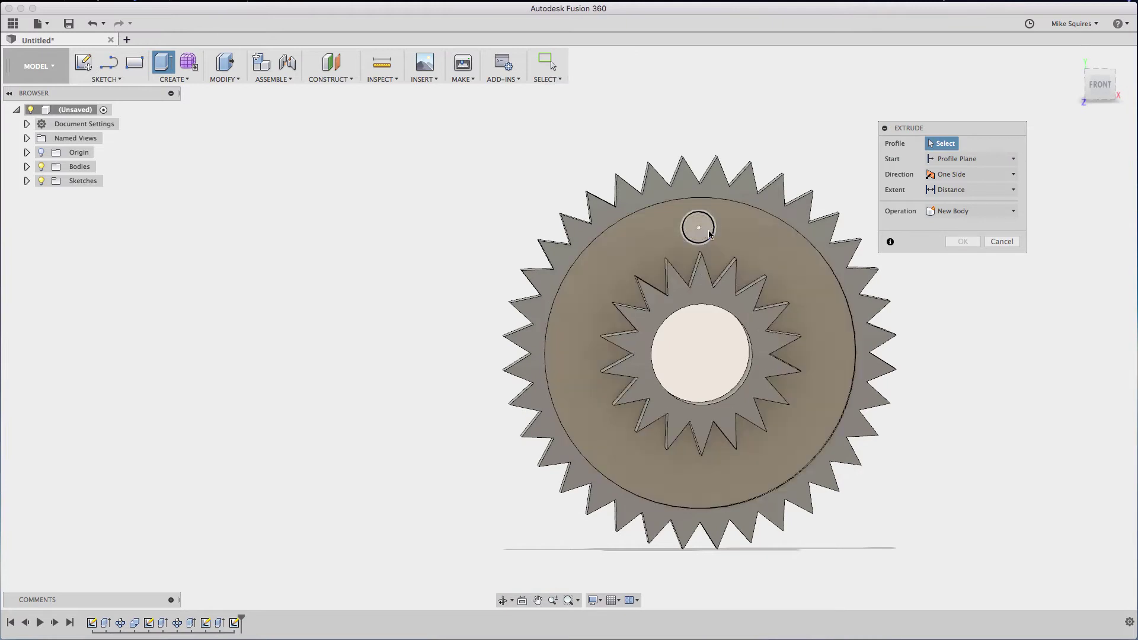
pyautogui.click(700, 229)
pyautogui.keyDown('shift'); pyautogui.moveTo(569, 328); pyautogui.dragTo(1016, 117, button='middle'); pyautogui.keyUp('shift')
pyautogui.moveTo(1016, 117); pyautogui.dragTo(976, 123)
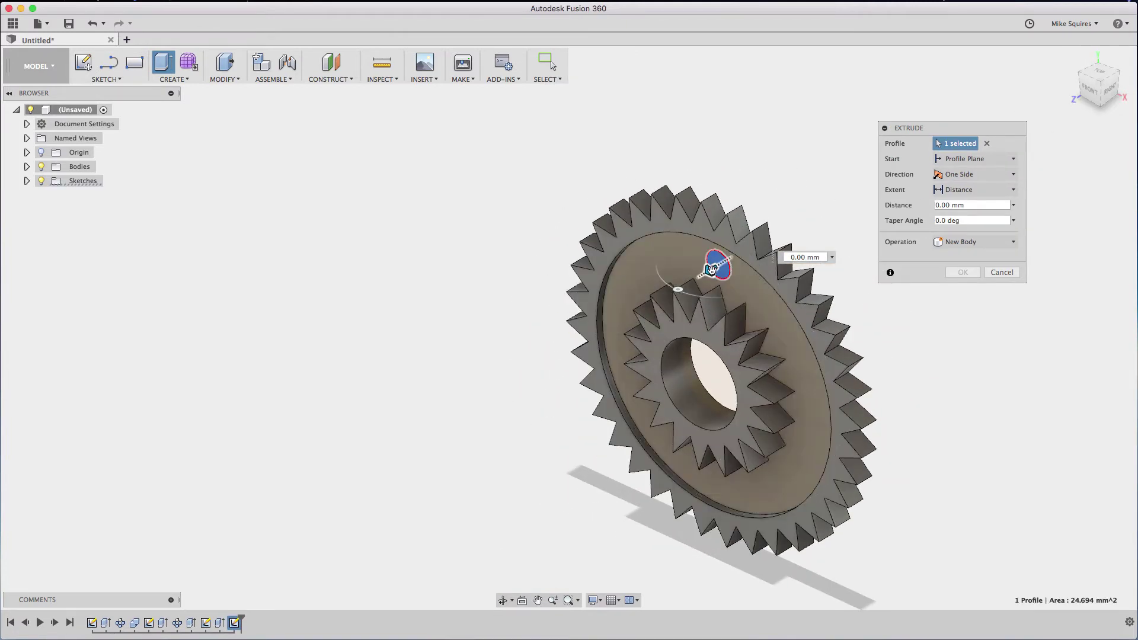
pyautogui.moveTo(711, 269); pyautogui.dragTo(767, 267)
pyautogui.press('Return')
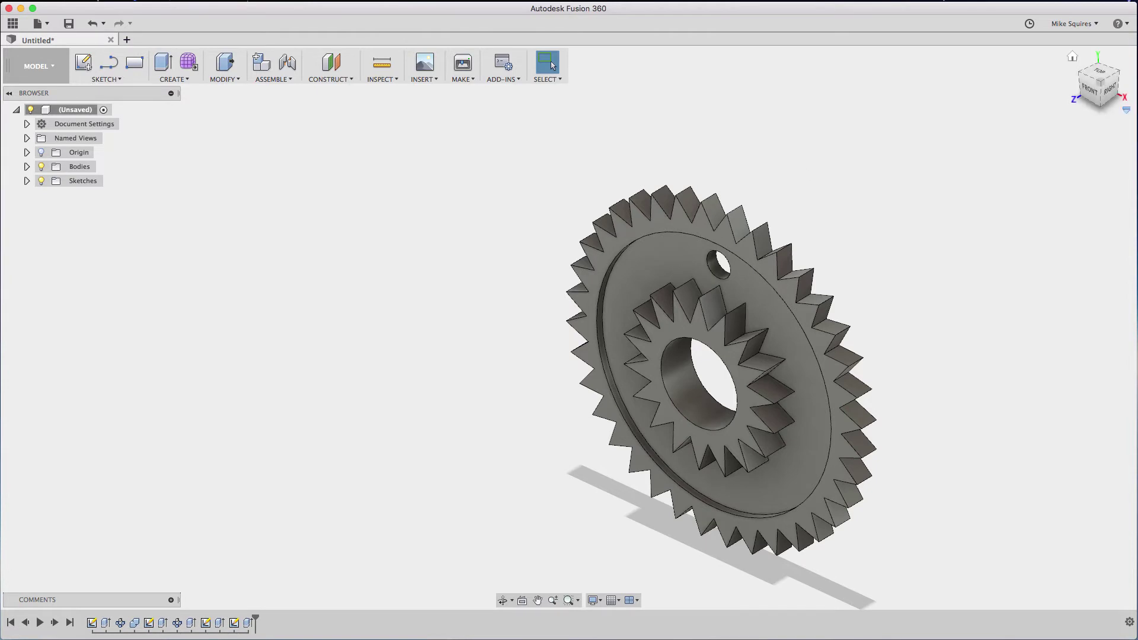
# Pattern the small hole's face in a full circle around the wheel's central Z axis with a quantity of 10
pyautogui.keyDown('shift'); pyautogui.moveTo(569, 328); pyautogui.dragTo(592, 326, button='middle'); pyautogui.keyUp('shift')
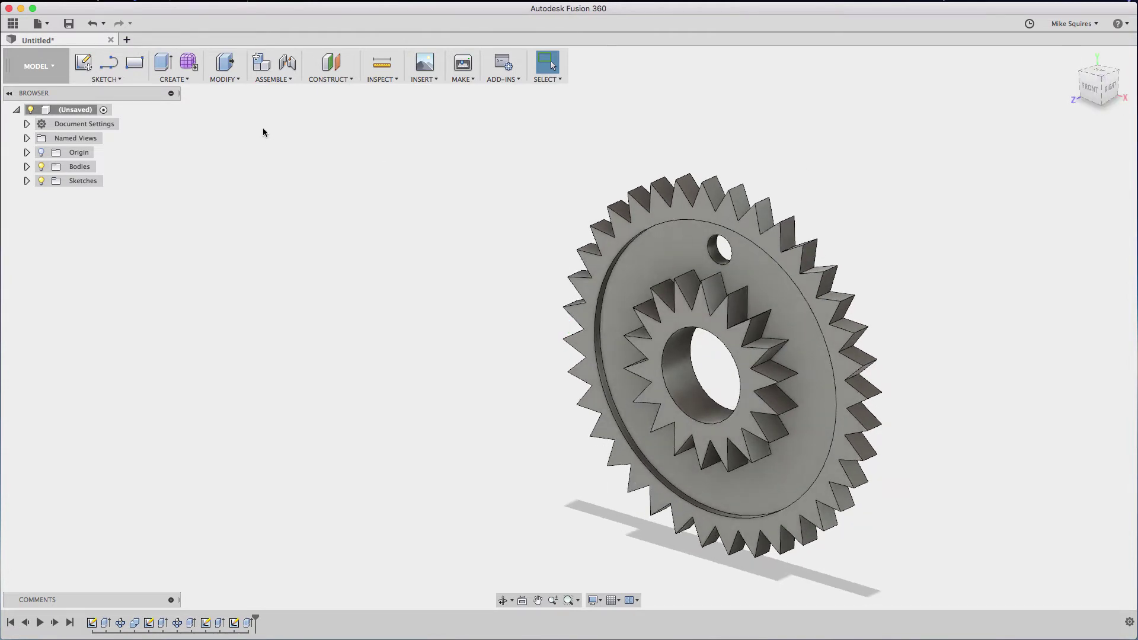
pyautogui.click(181, 80)
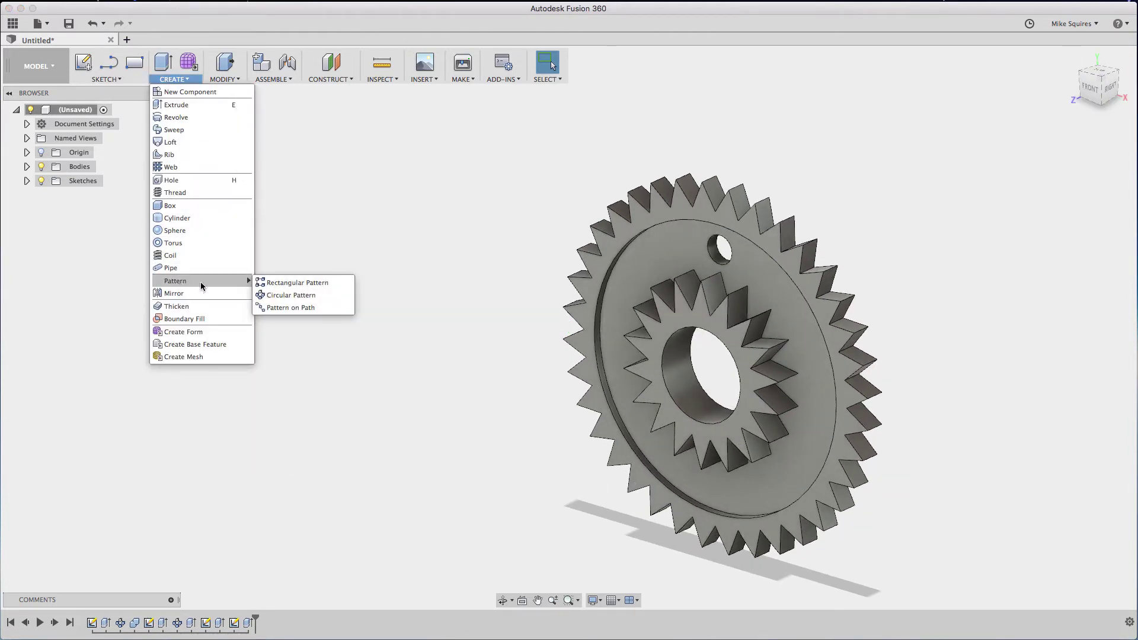
pyautogui.click(273, 295)
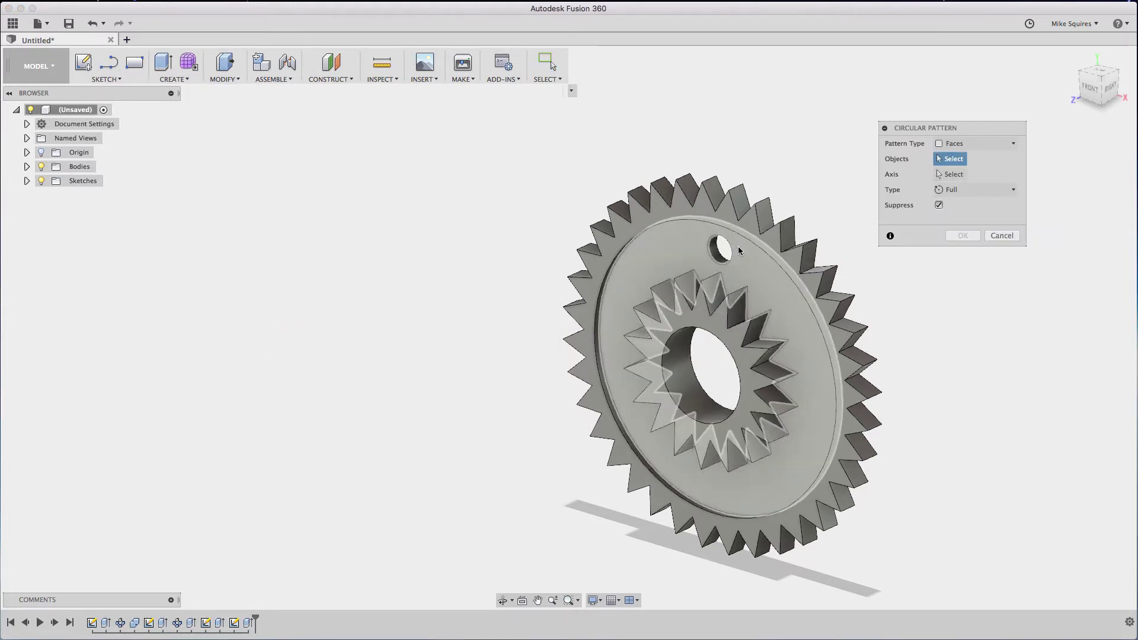
pyautogui.click(718, 252)
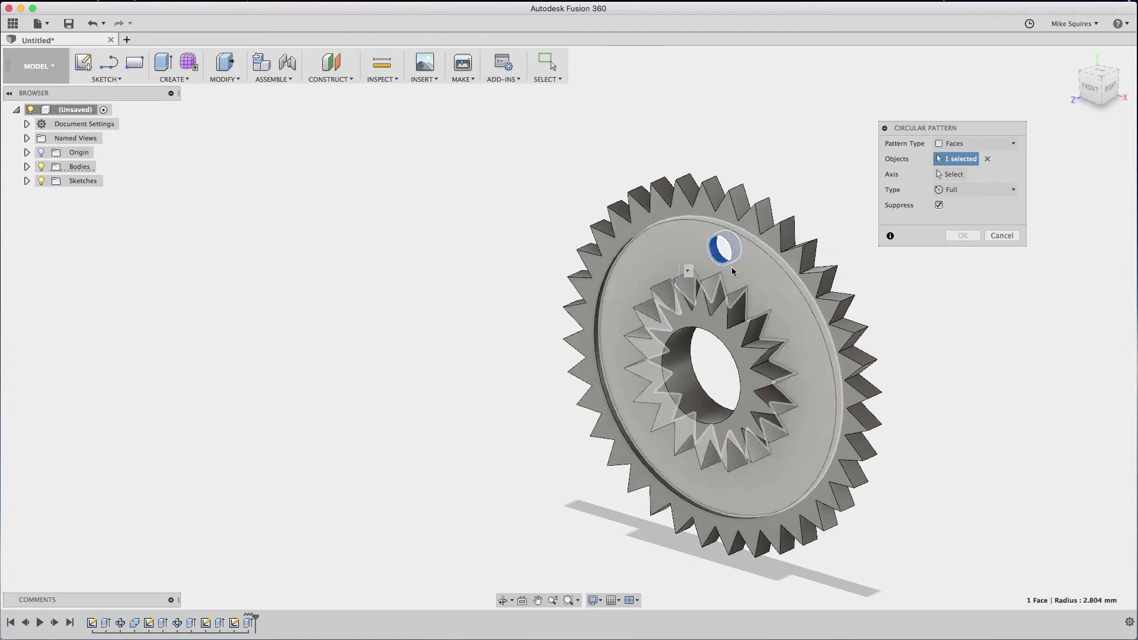
pyautogui.click(952, 174)
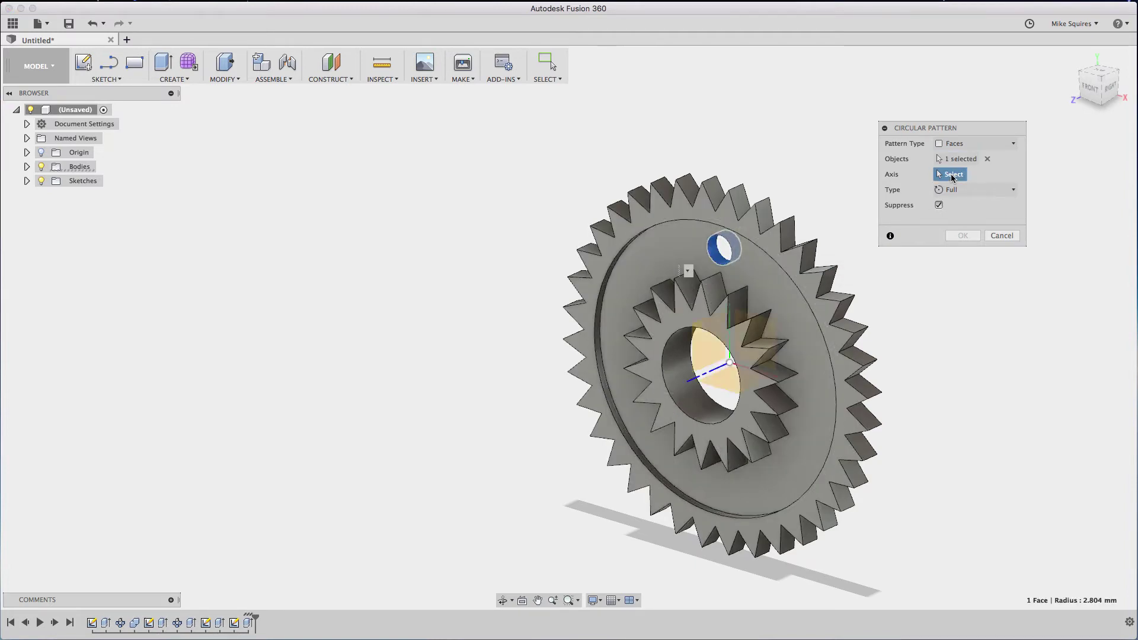
pyautogui.click(691, 384)
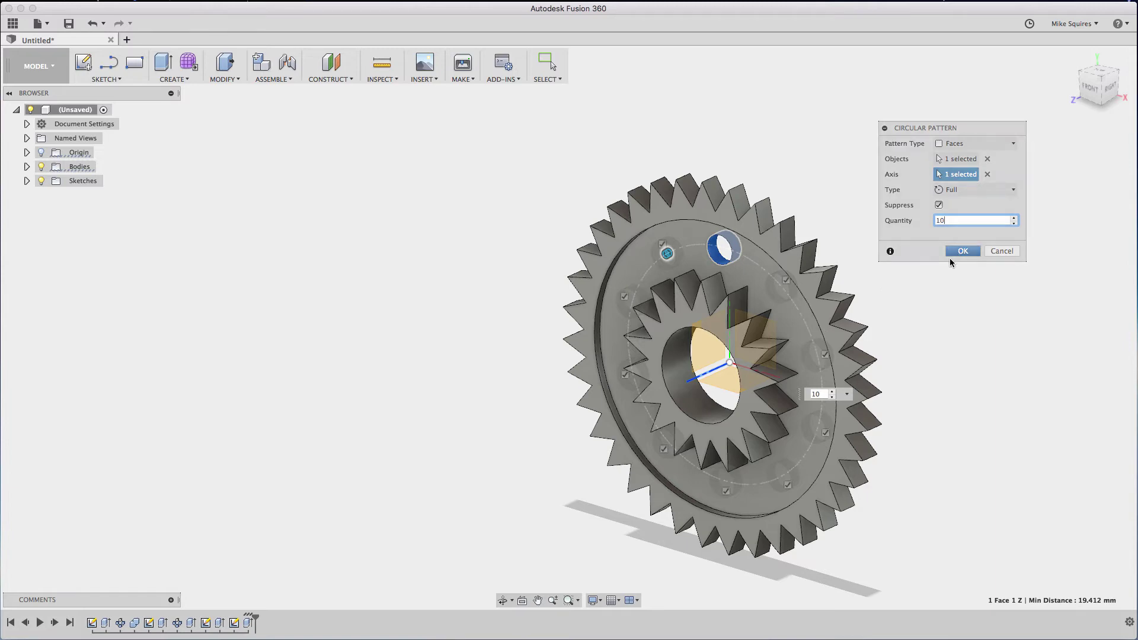
pyautogui.click(955, 252)
# Start a sketch on the toothed hub's front face and offset the central bore's edge outward by 1.5 mm
pyautogui.moveTo(1091, 92)
pyautogui.mouseDown()
pyautogui.moveTo(1123, 69)
pyautogui.moveTo(1128, 46)
pyautogui.moveTo(1113, 76)
pyautogui.moveTo(1133, 63)
pyautogui.moveTo(1048, 84)
pyautogui.moveTo(1046, 72)
pyautogui.mouseUp()
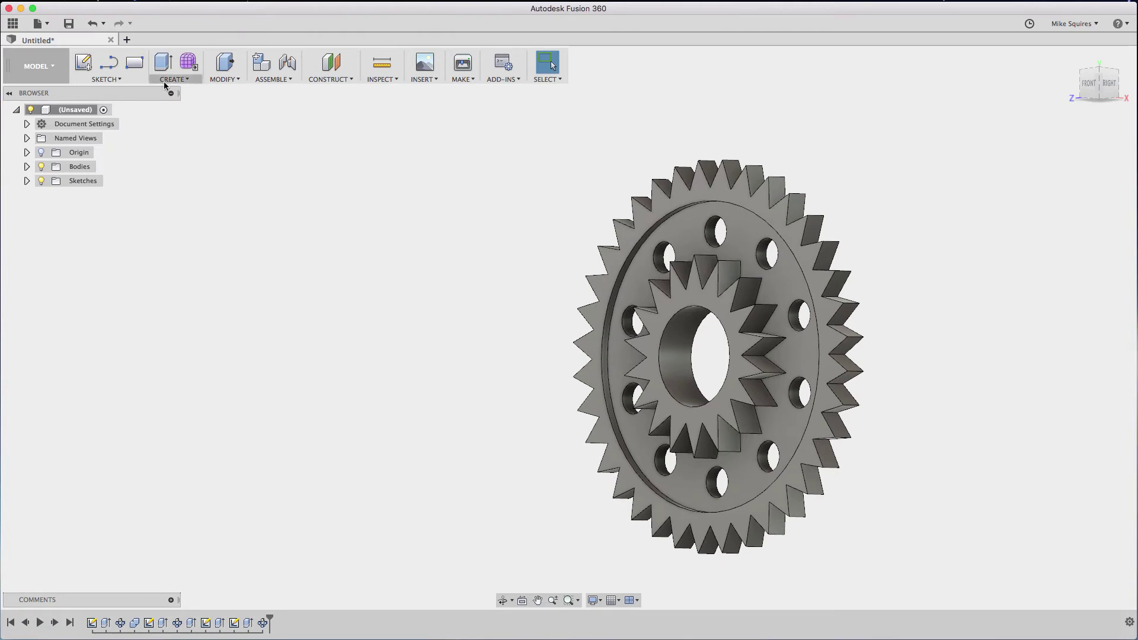
pyautogui.click(119, 79)
pyautogui.moveTo(103, 132)
pyautogui.click(225, 134)
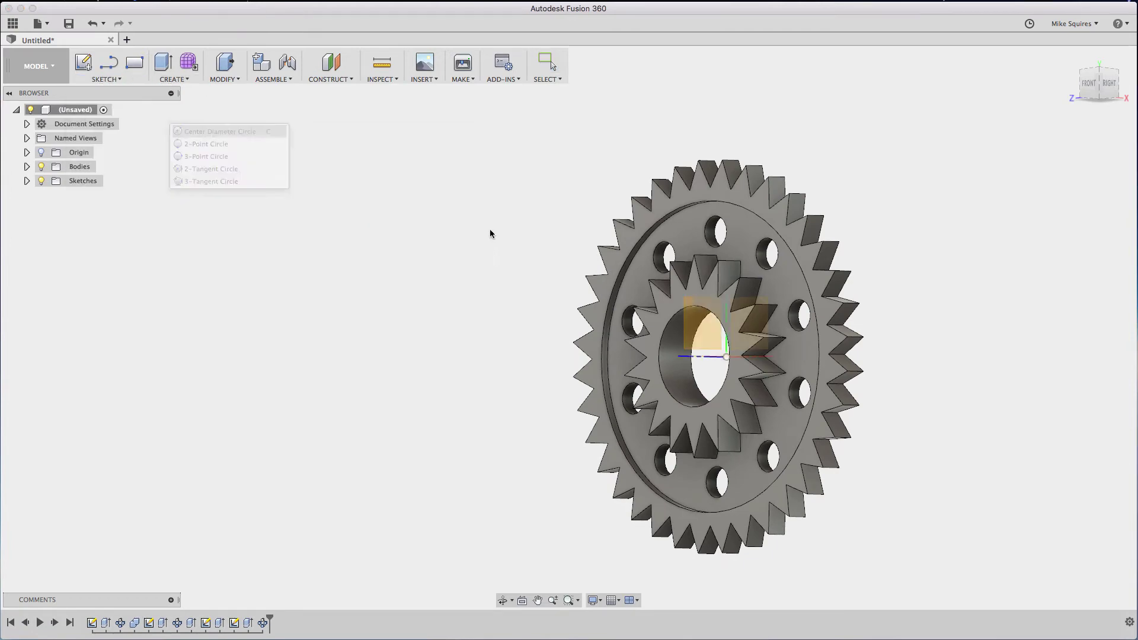
pyautogui.click(701, 300)
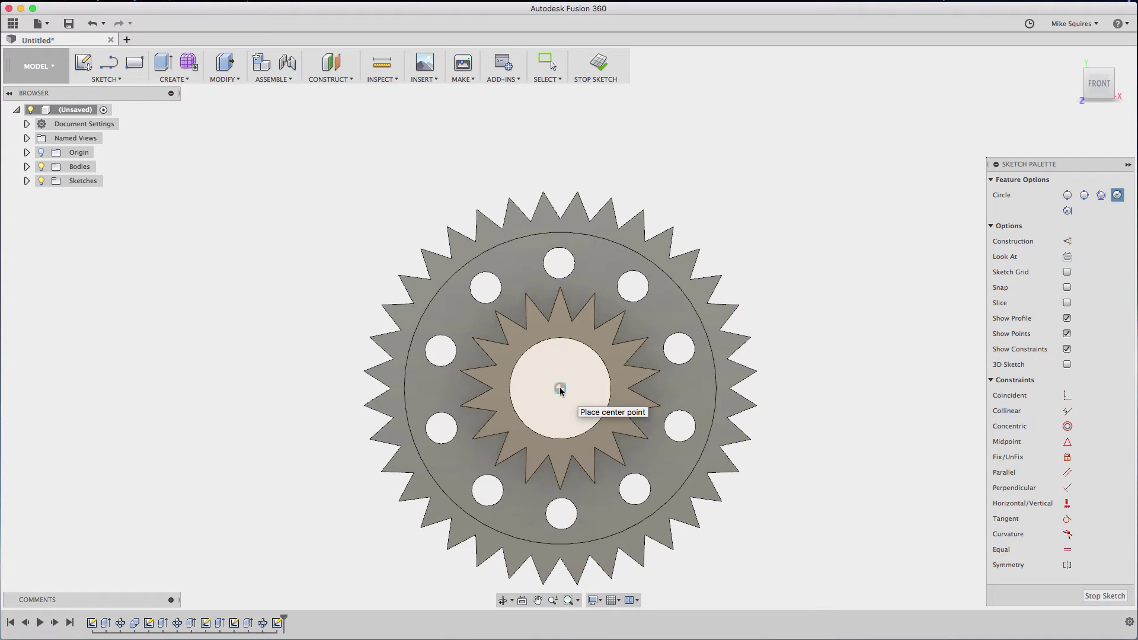
pyautogui.press('Escape')
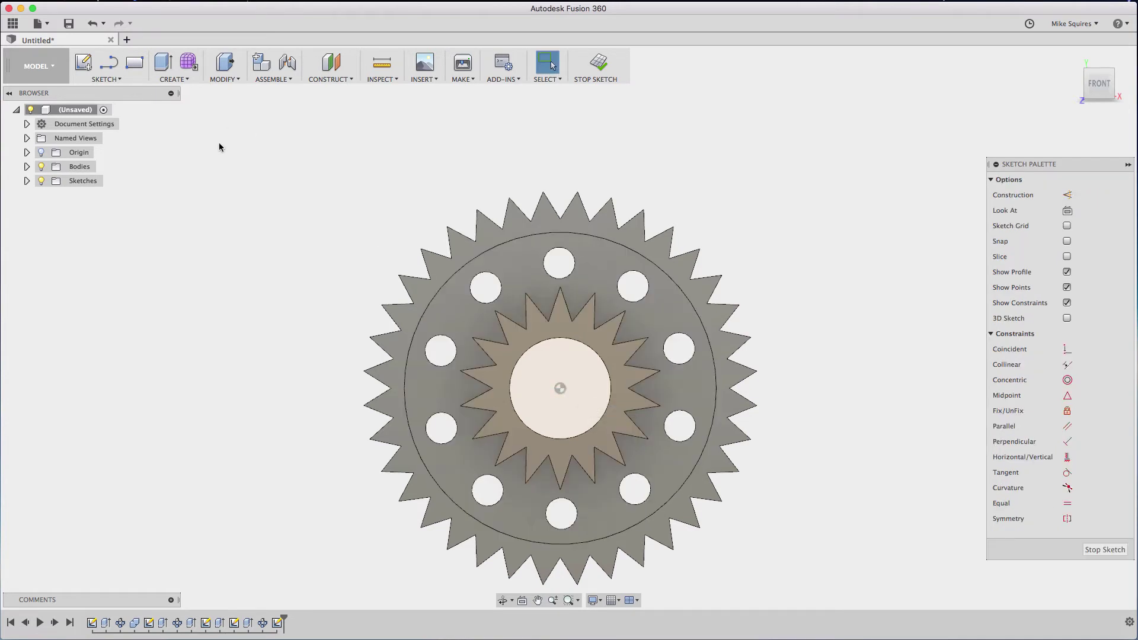
pyautogui.press('o')
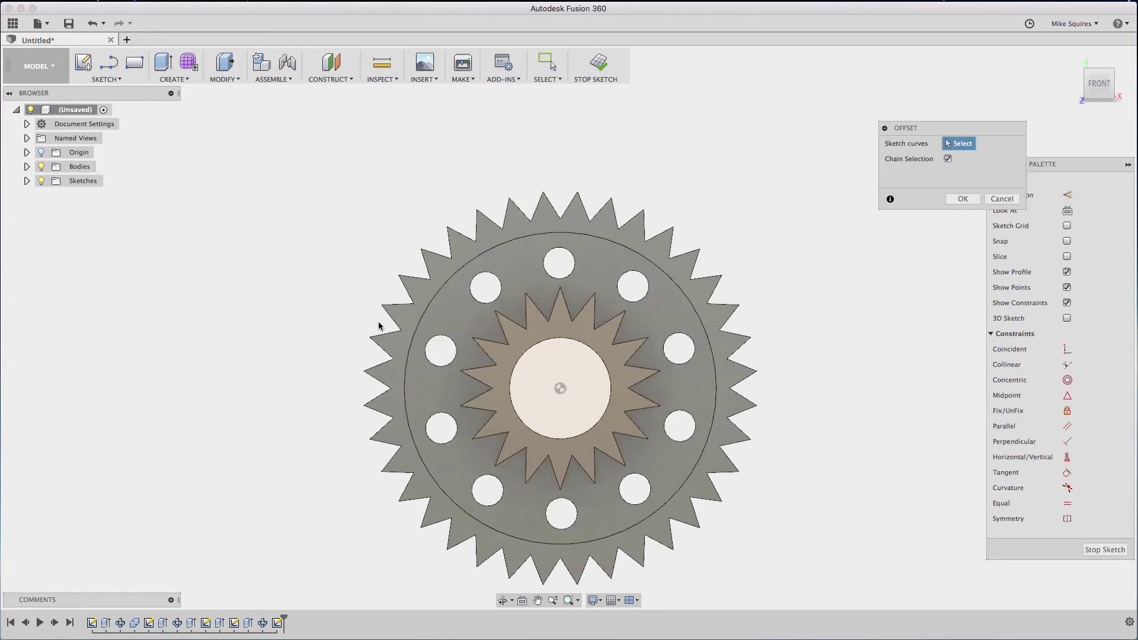
pyautogui.click(609, 376)
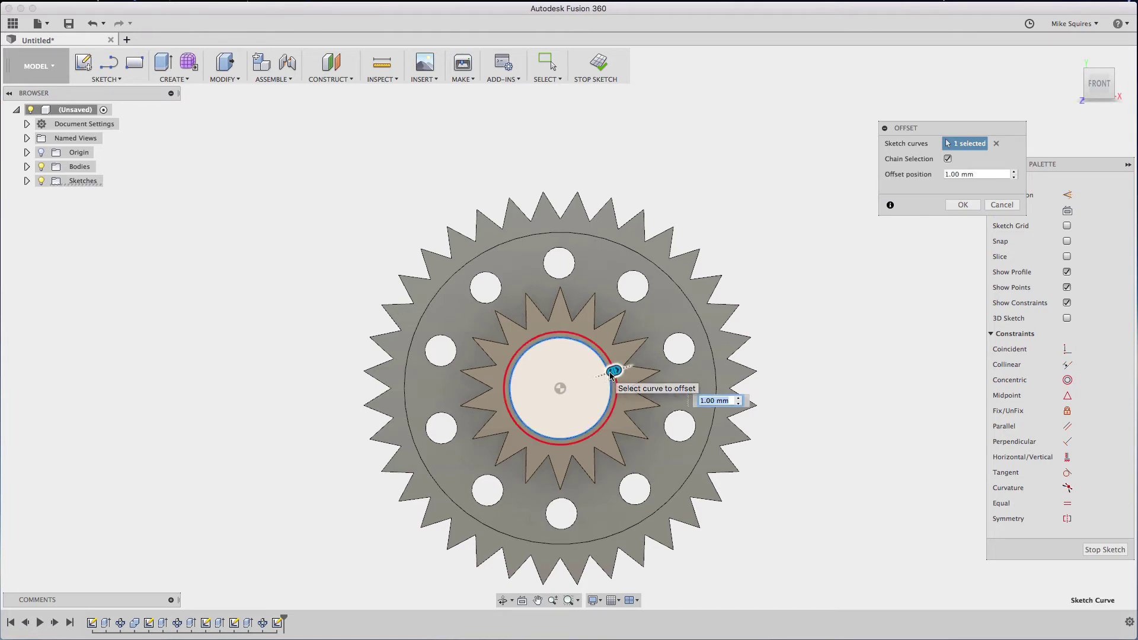
pyautogui.moveTo(614, 371); pyautogui.dragTo(619, 371)
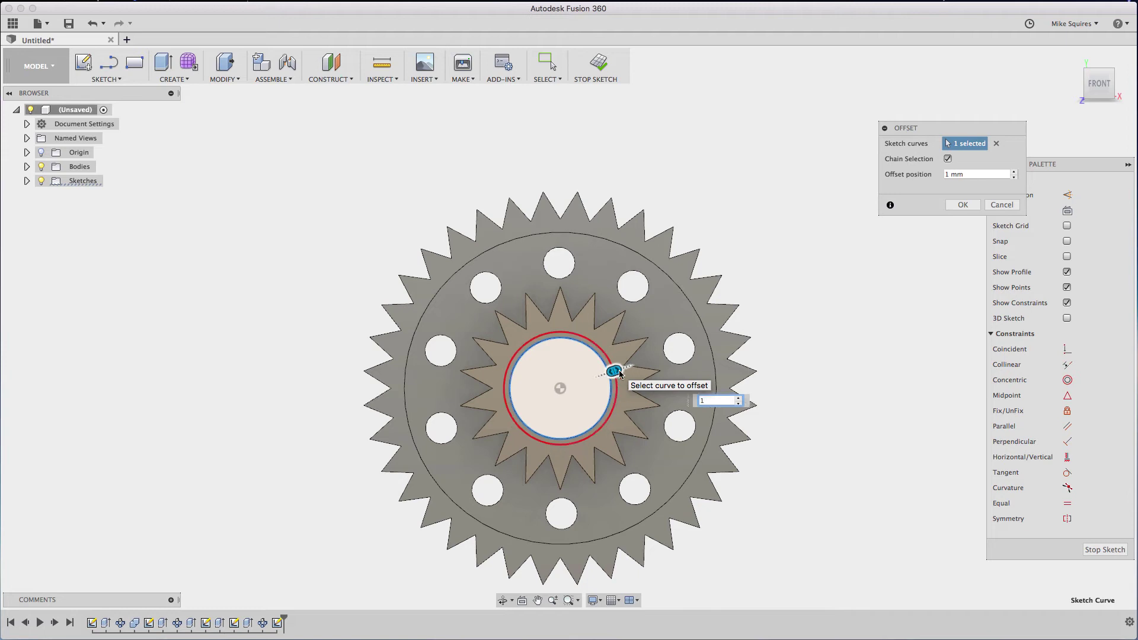
pyautogui.write('5')
pyautogui.press('Return')
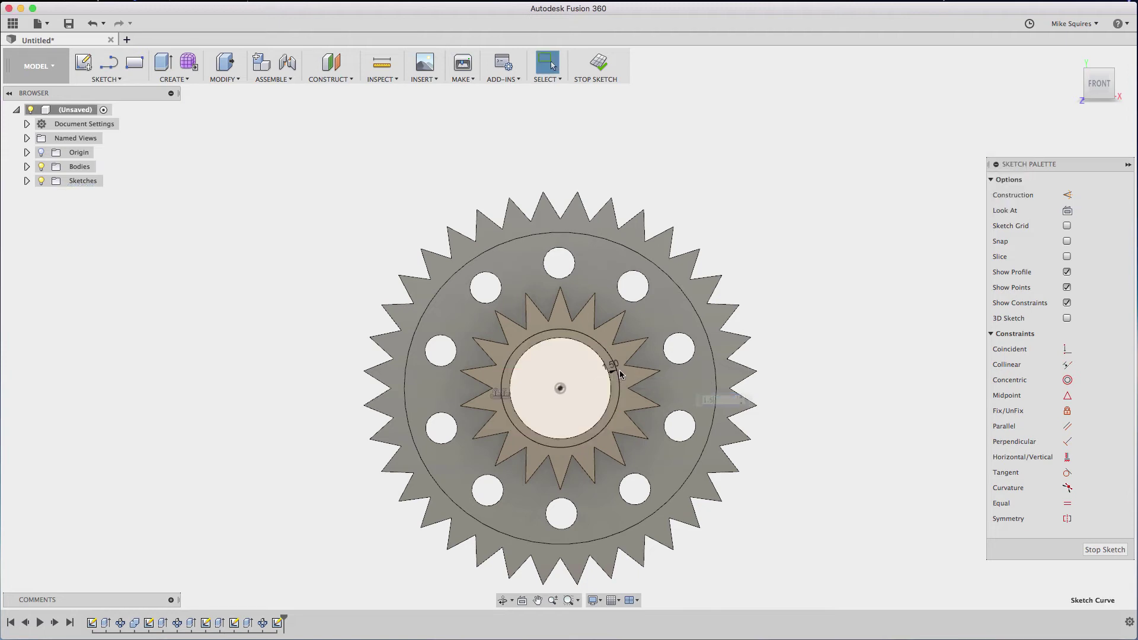
pyautogui.click(1104, 549)
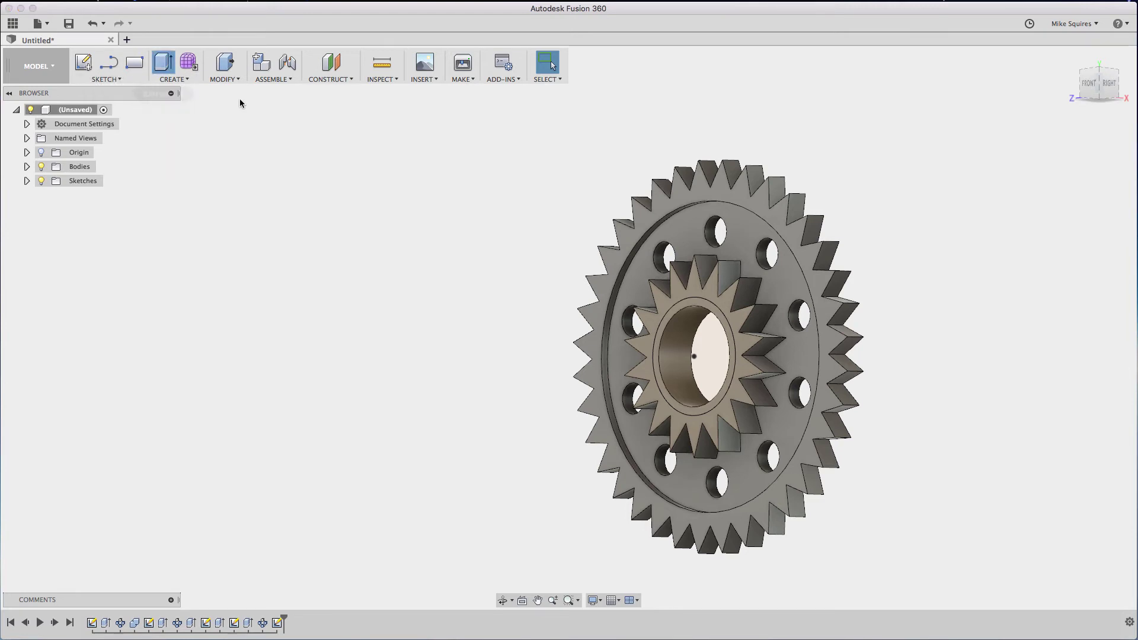
# Extrude the narrow ring profile around the bore 1 mm outward from the hub's front face
pyautogui.press('e')
pyautogui.click(698, 303)
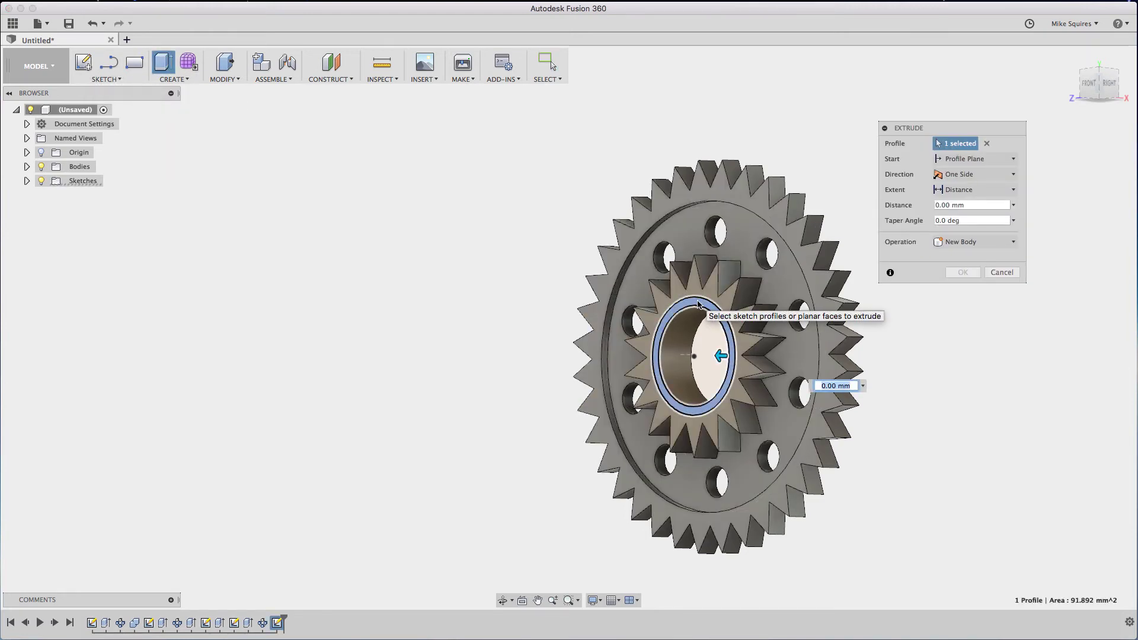
pyautogui.write('1')
pyautogui.press('Return')
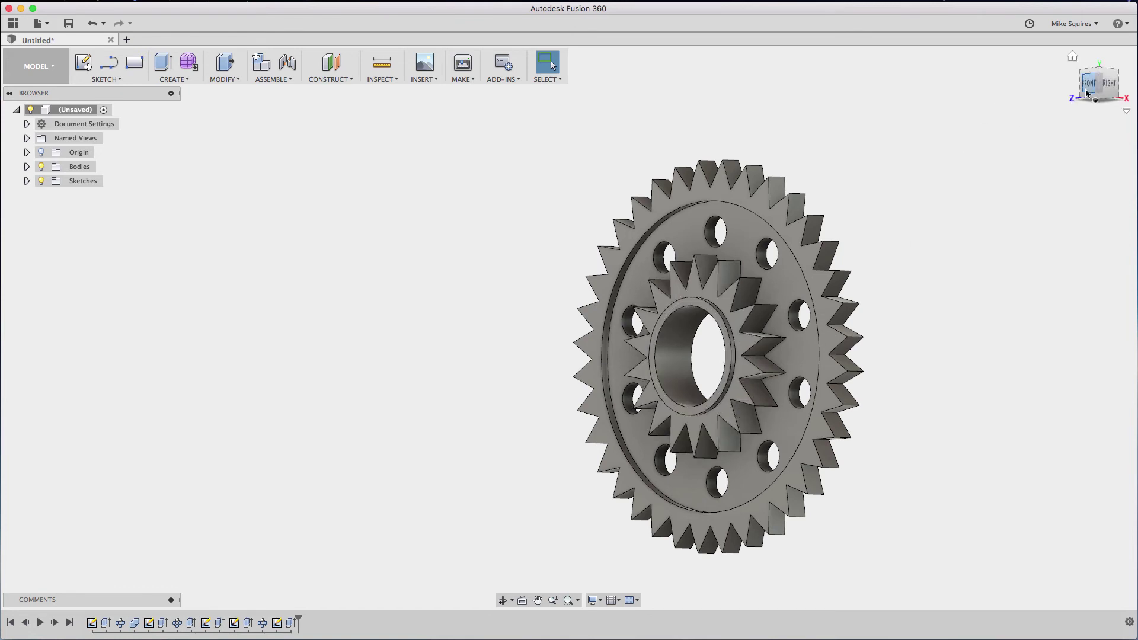
# Examine the wheel's front and back faces, including the raised ring around the bore
pyautogui.moveTo(1089, 89); pyautogui.dragTo(1082, 91)
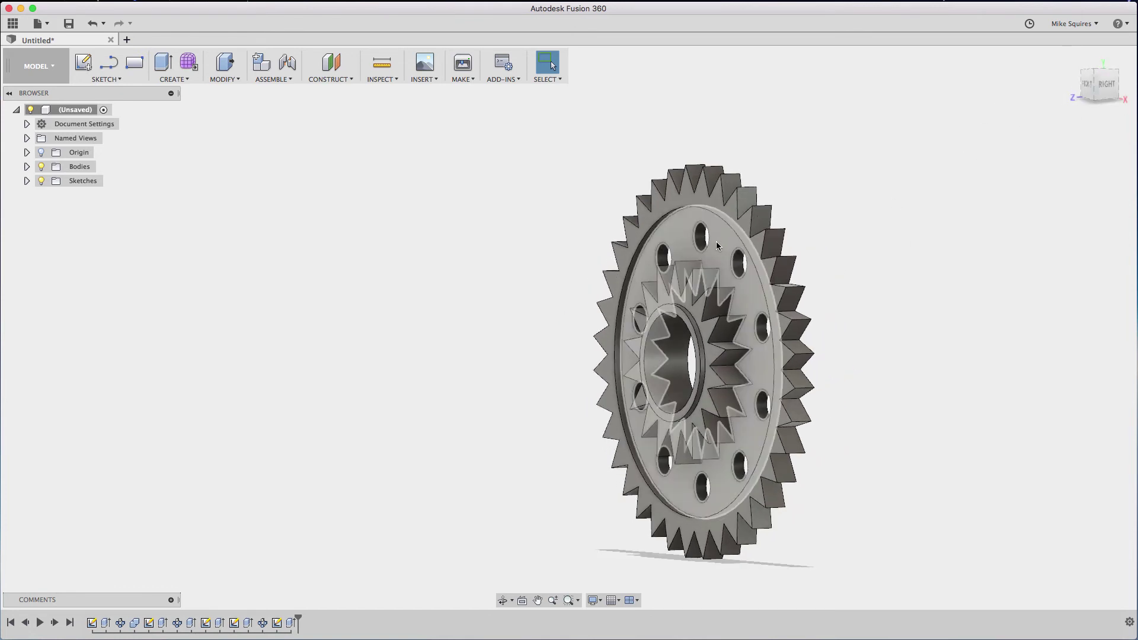
pyautogui.moveTo(1086, 89); pyautogui.dragTo(990, 100)
pyautogui.moveTo(456, 264)
pyautogui.keyDown('shift'); pyautogui.mouseDown(button='middle')
pyautogui.moveTo(589, 255)
pyautogui.moveTo(616, 235)
pyautogui.mouseUp(button='middle'); pyautogui.keyUp('shift')
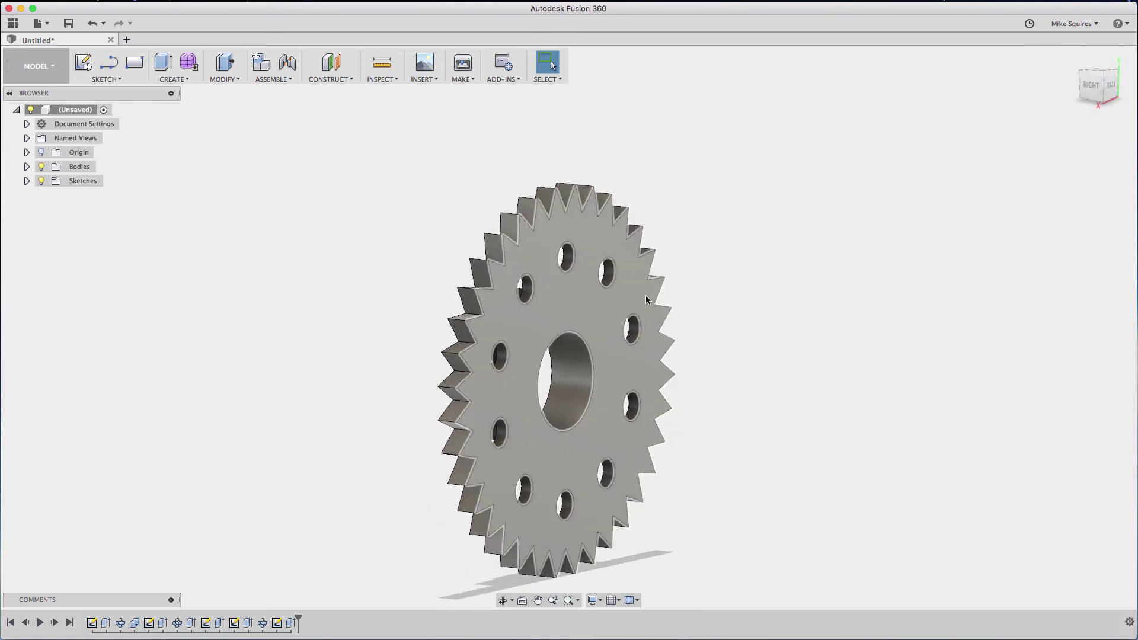
pyautogui.click(1091, 90)
pyautogui.moveTo(1091, 90)
pyautogui.mouseDown()
pyautogui.moveTo(1078, 96)
pyautogui.moveTo(1123, 93)
pyautogui.mouseUp()
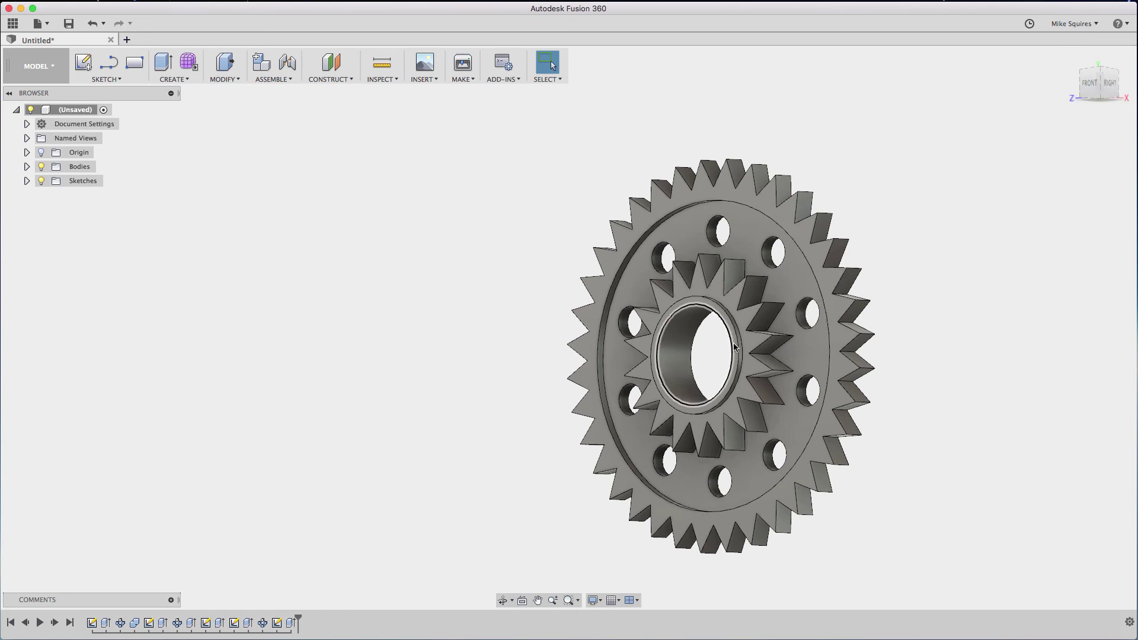
pyautogui.scroll(-2, 997, 304)
pyautogui.scroll(3, 997, 304)
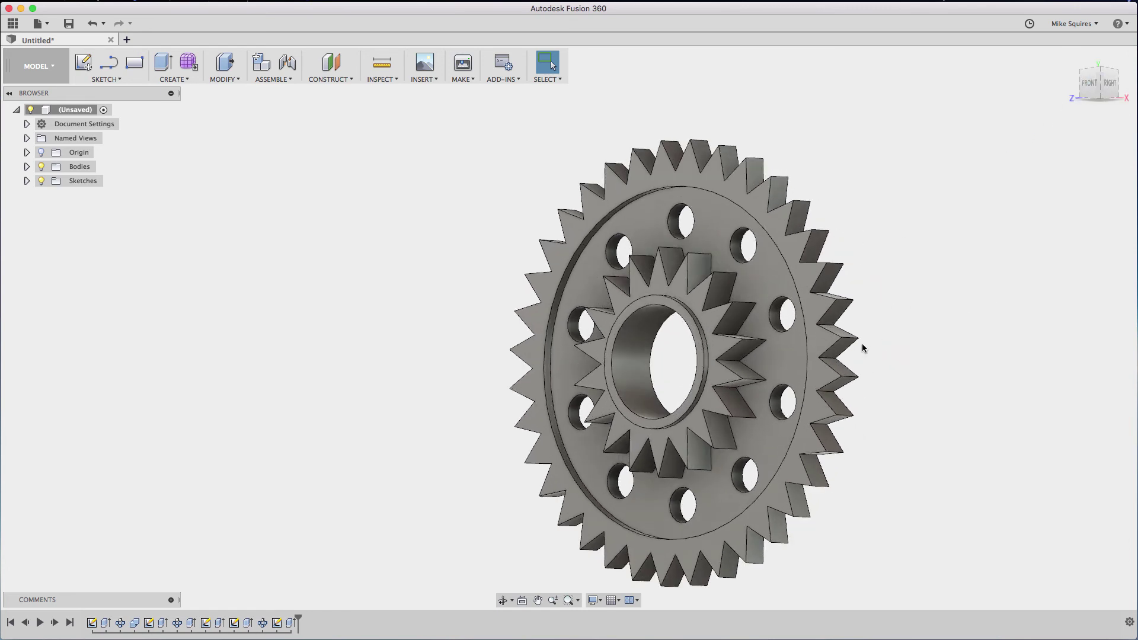